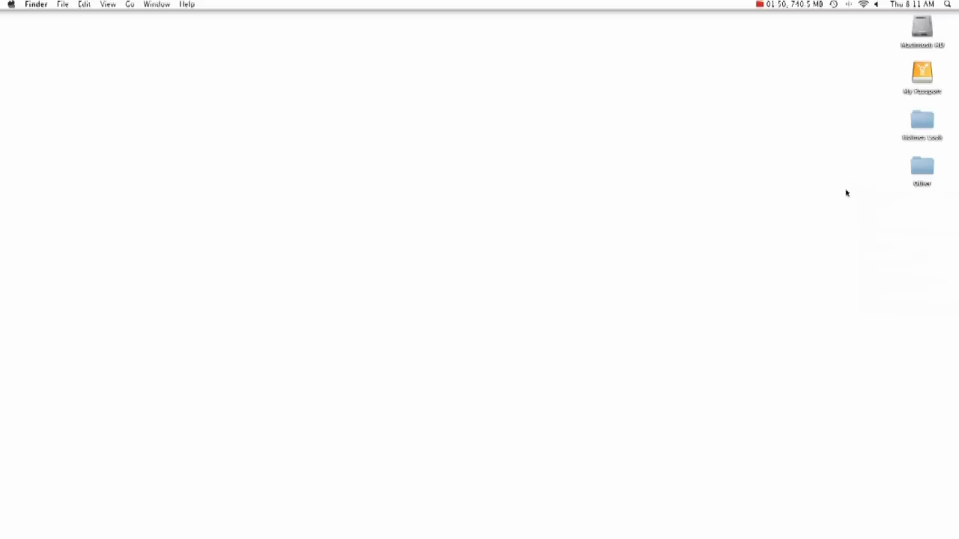
Open the Holmes Look folder on the desktop and adjust the system volume
double_click(919, 122)
left_click_drag(878, 4, 877, 41)
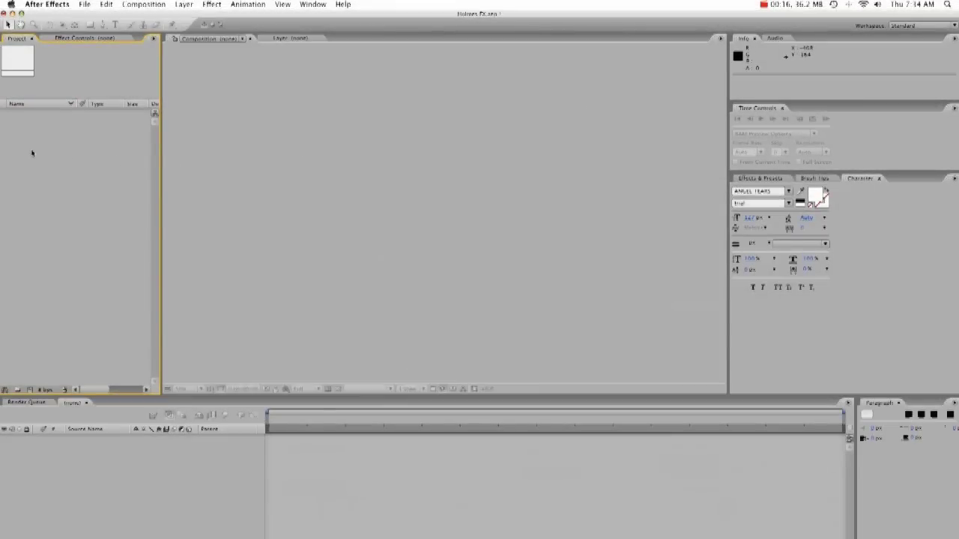
Import every file from the Holmes Look folder into the project
right_click(27, 147)
mouse_move(127, 179)
left_click(172, 179)
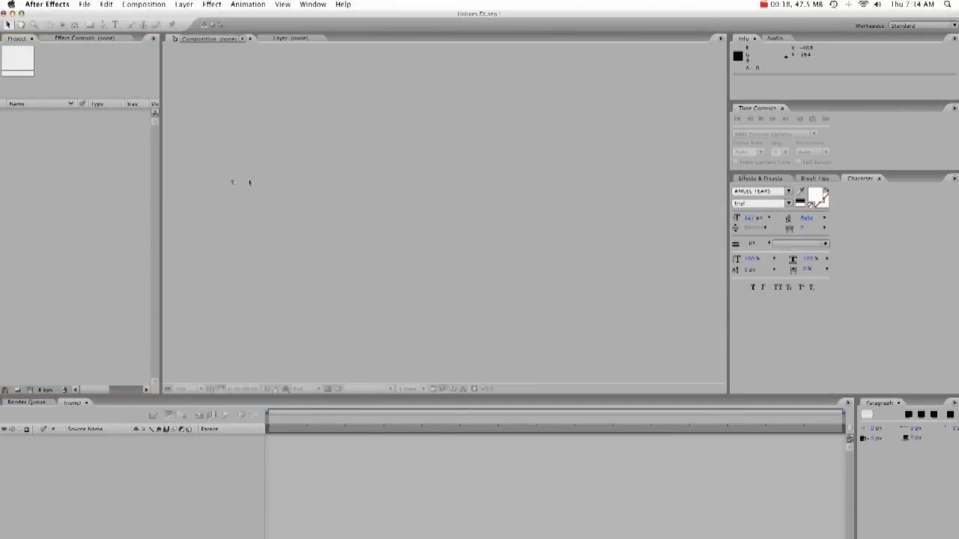
left_click(425, 134)
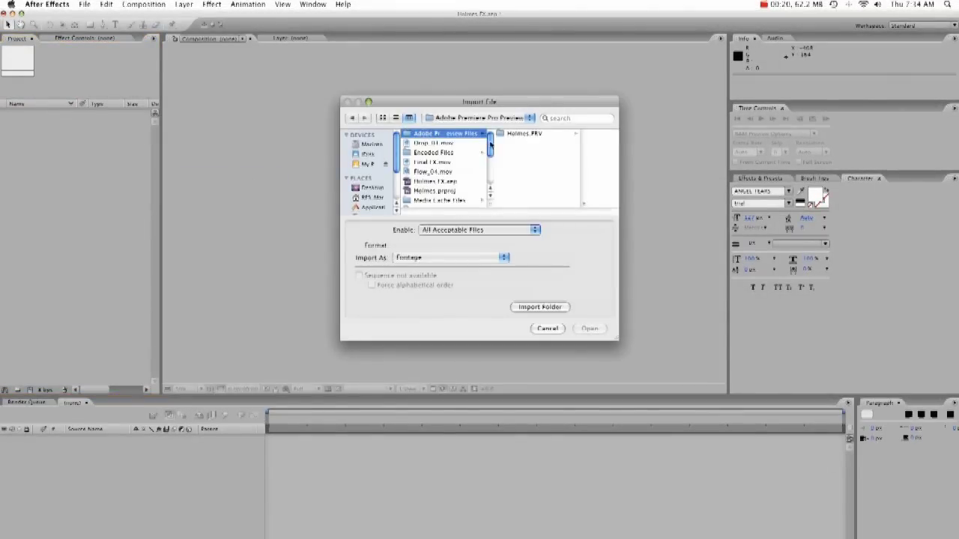
left_click_drag(490, 145, 487, 183)
key("super+a")
scroll(430, 202, "up", 5)
scroll(428, 187, "up", 1)
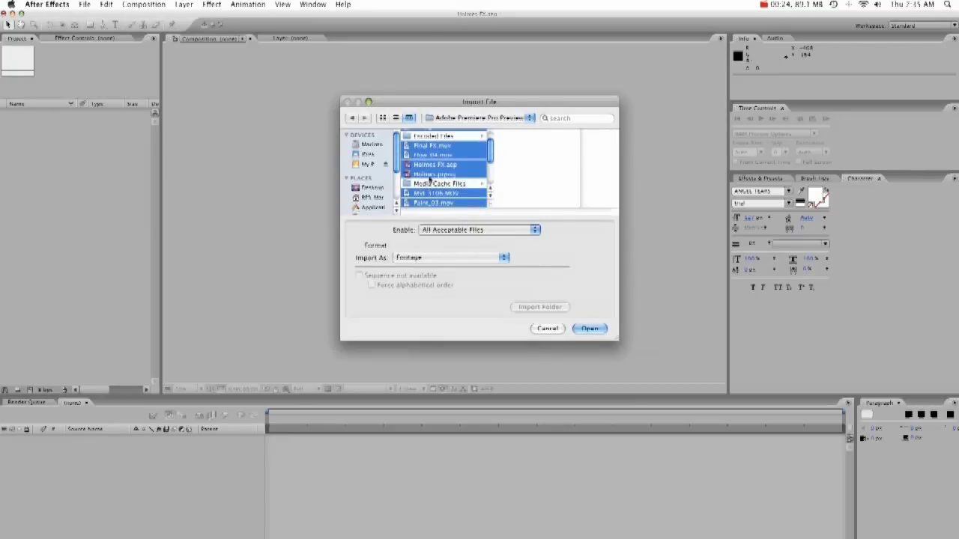
scroll(428, 195, "up", 2)
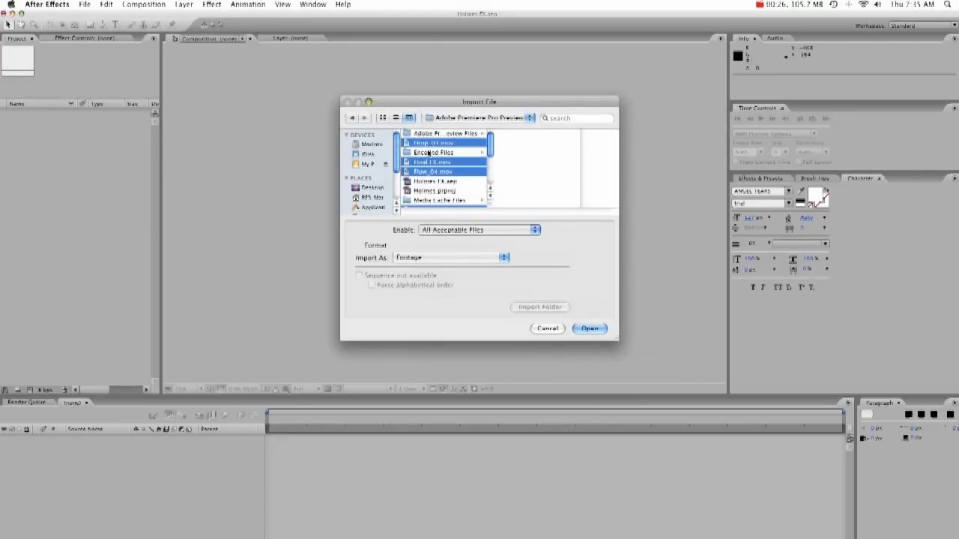
key("Return")
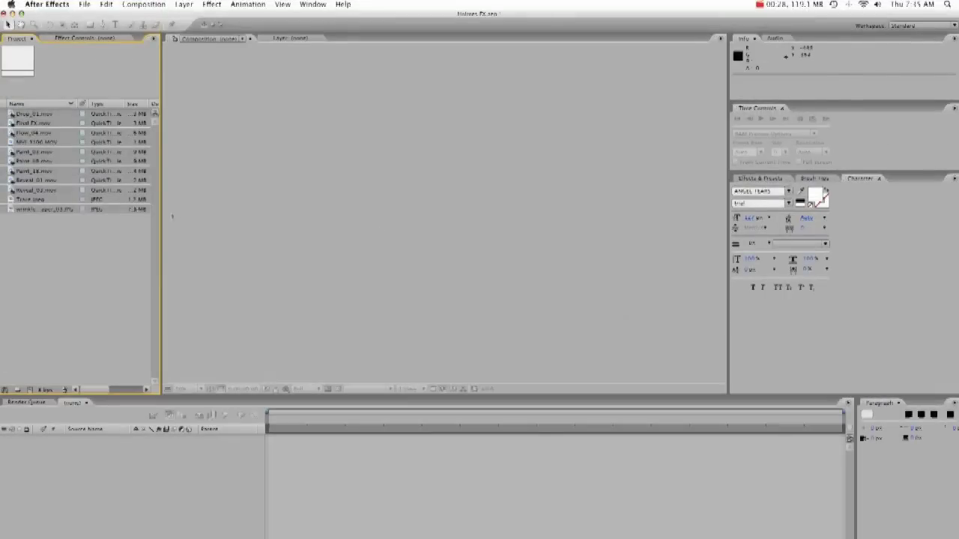
Create a 14-second composition named Final Comp and add MVI_3106.MOV to it
left_click(143, 5)
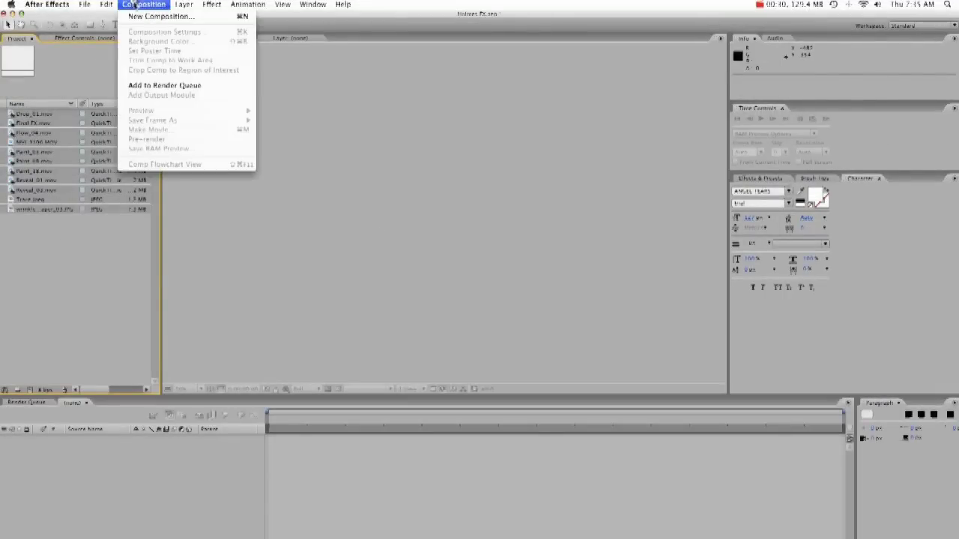
left_click(153, 27)
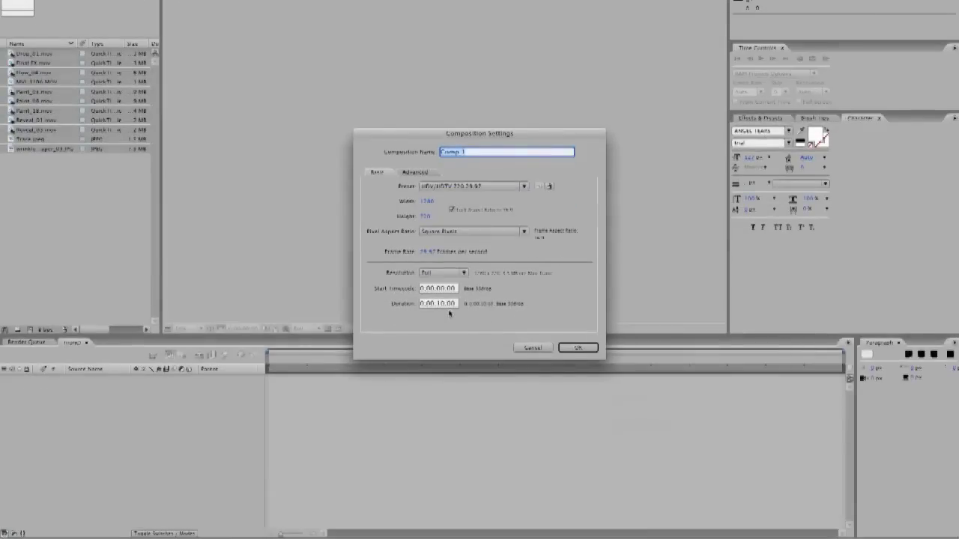
left_click(446, 304)
key("BackSpace")
type("4")
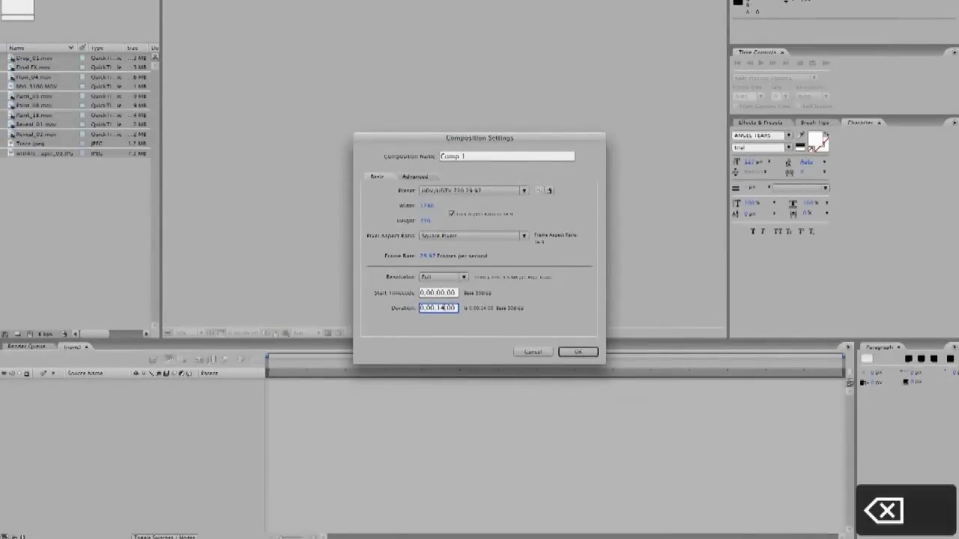
key("Tab")
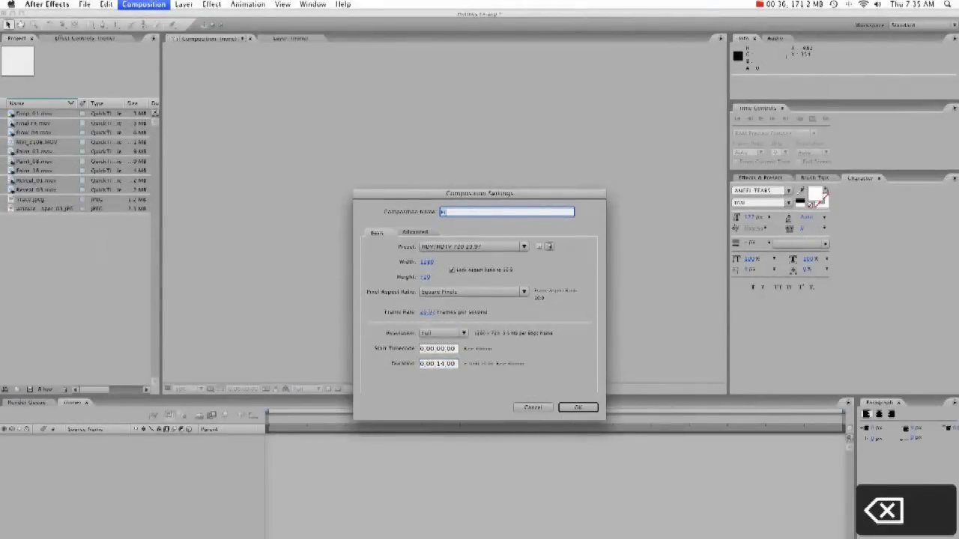
type("Final Comp")
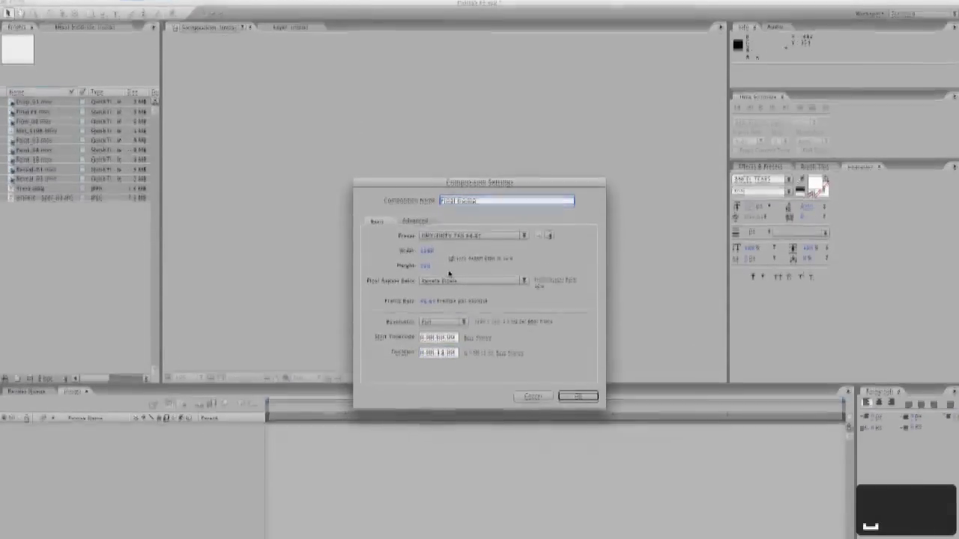
left_click(575, 408)
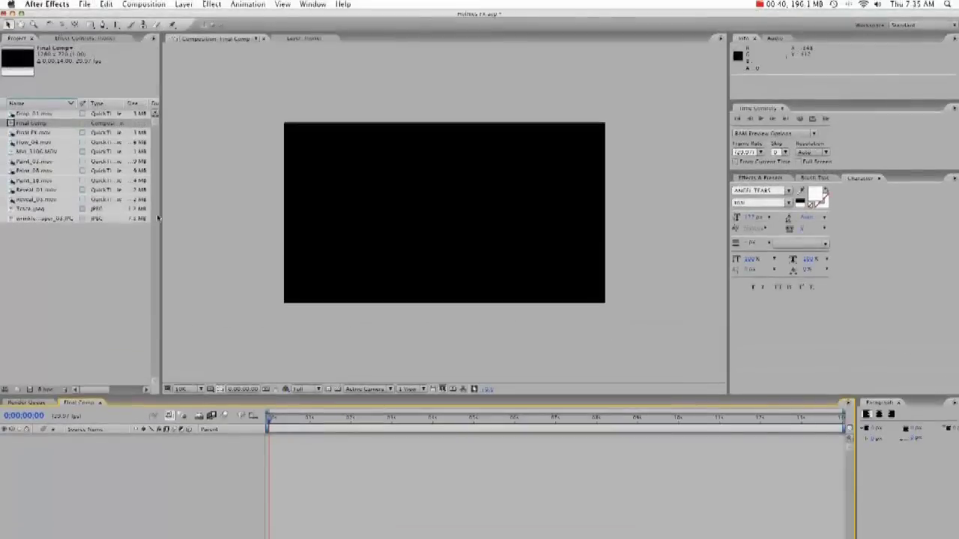
left_click_drag(36, 151, 98, 477)
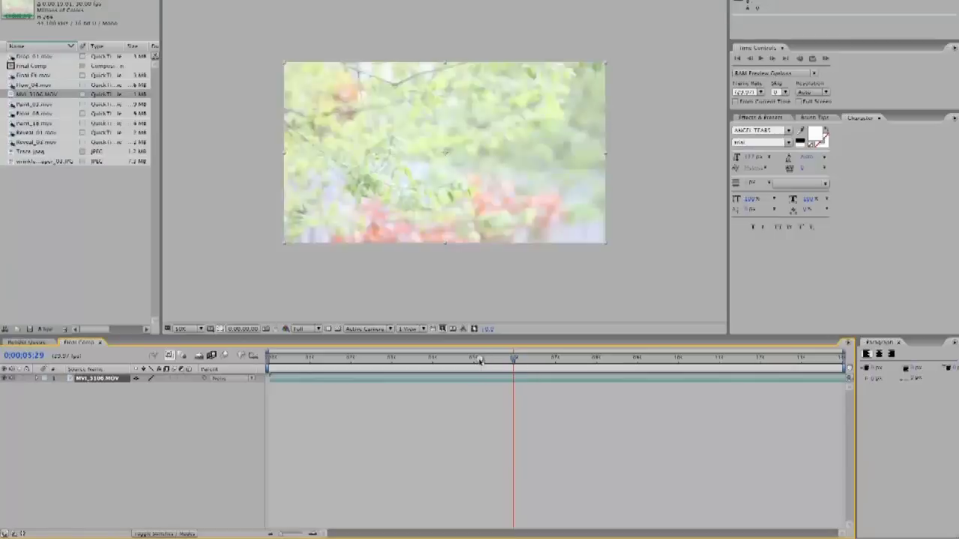
Slide the MVI_3106.MOV layer so footage reaches the comp end, then park the playhead at 0:00:05:00
left_click_drag(663, 377, 545, 377)
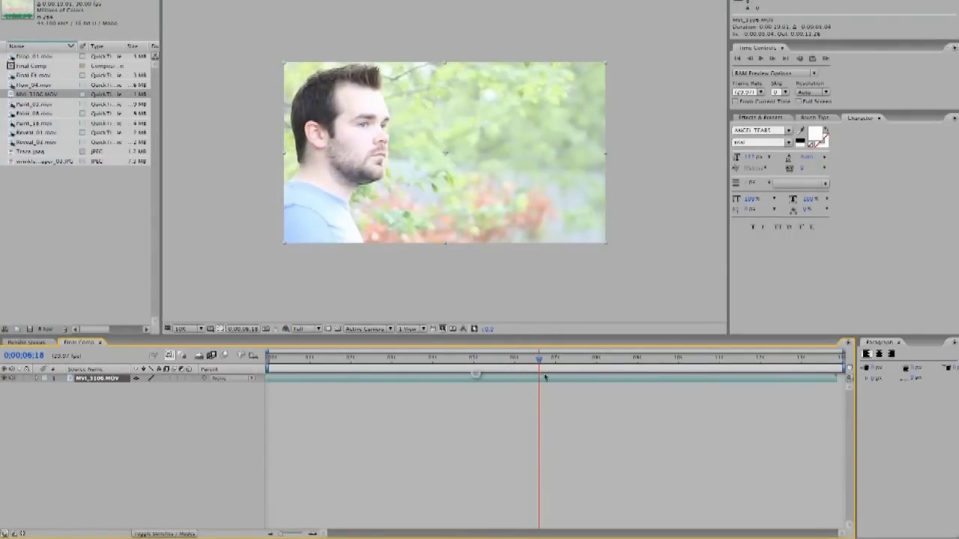
left_click(847, 359)
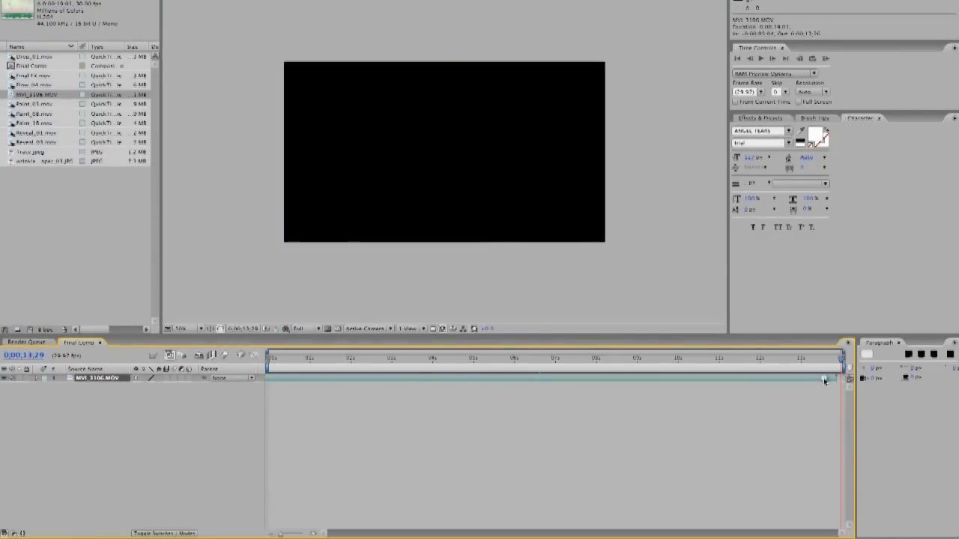
left_click_drag(824, 380, 829, 380)
mouse_move(487, 361)
left_mouse_down()
mouse_move(411, 359)
mouse_move(473, 361)
left_mouse_up()
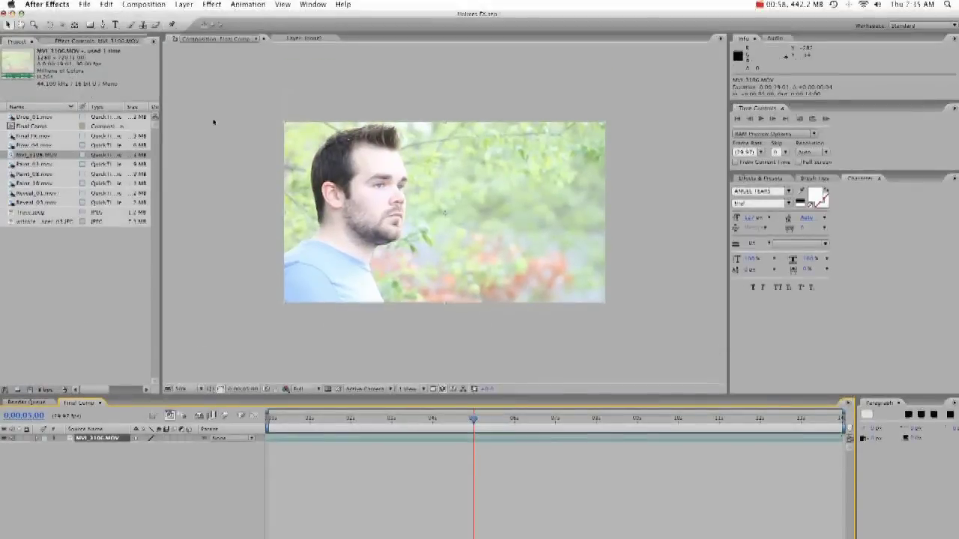
left_click(138, 6)
Queue the five-second frame as a still named StillFrame.psd and render it
mouse_move(191, 125)
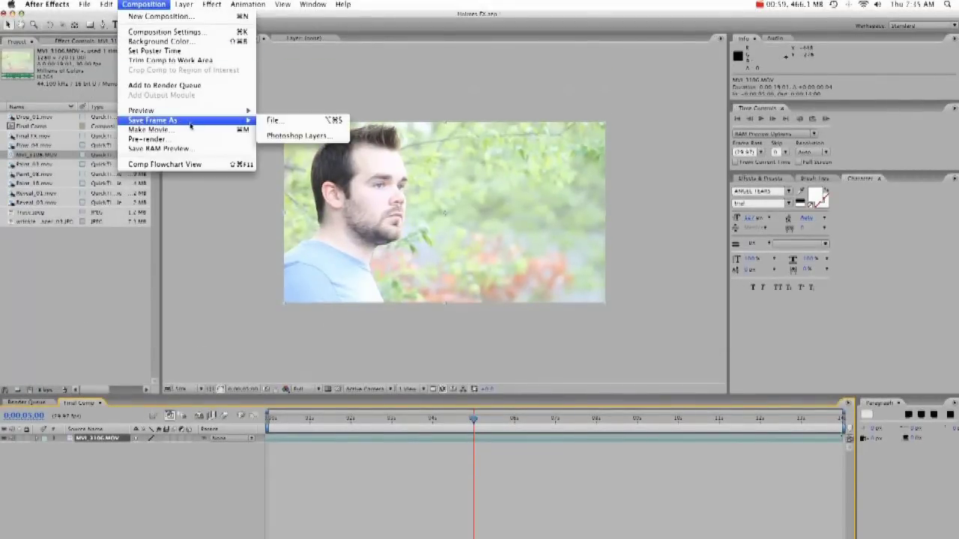
left_click(276, 120)
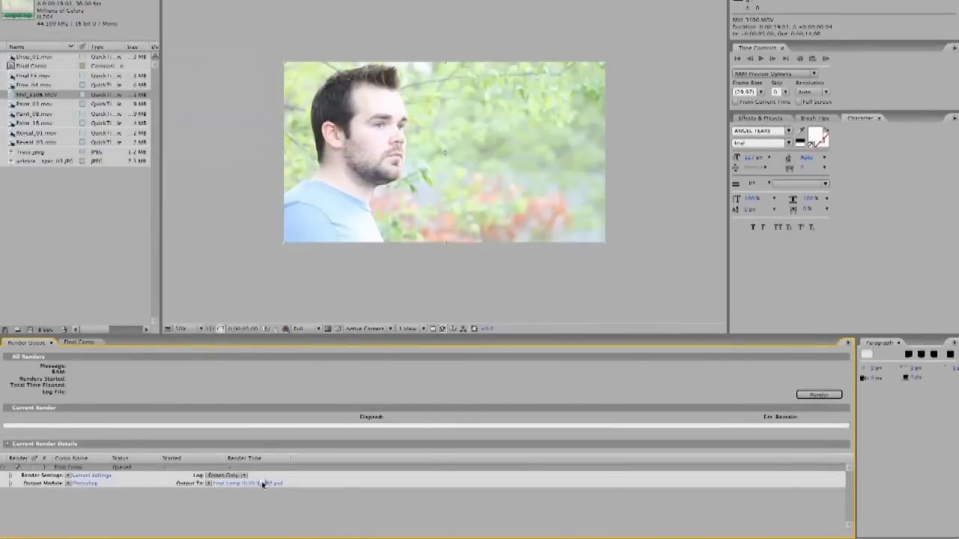
left_click(262, 484)
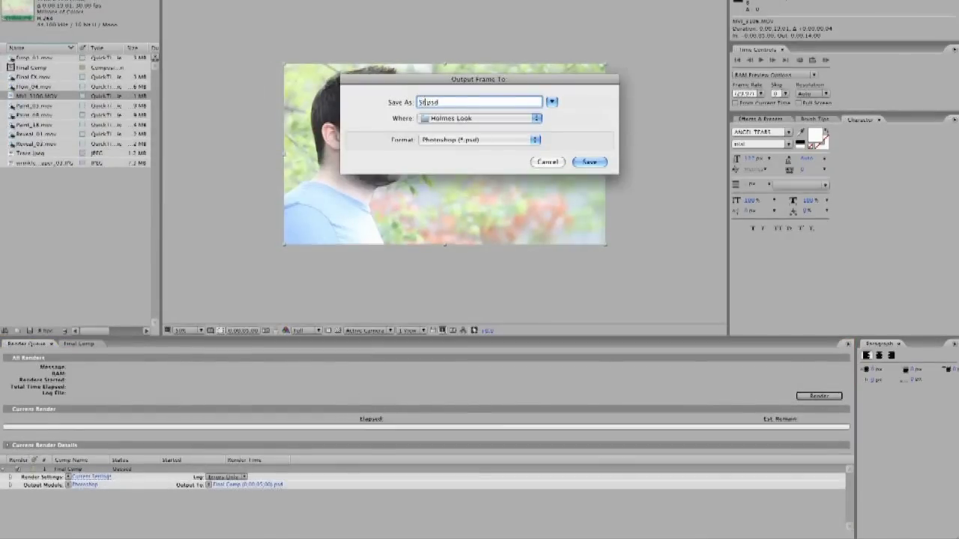
type("StillFrame")
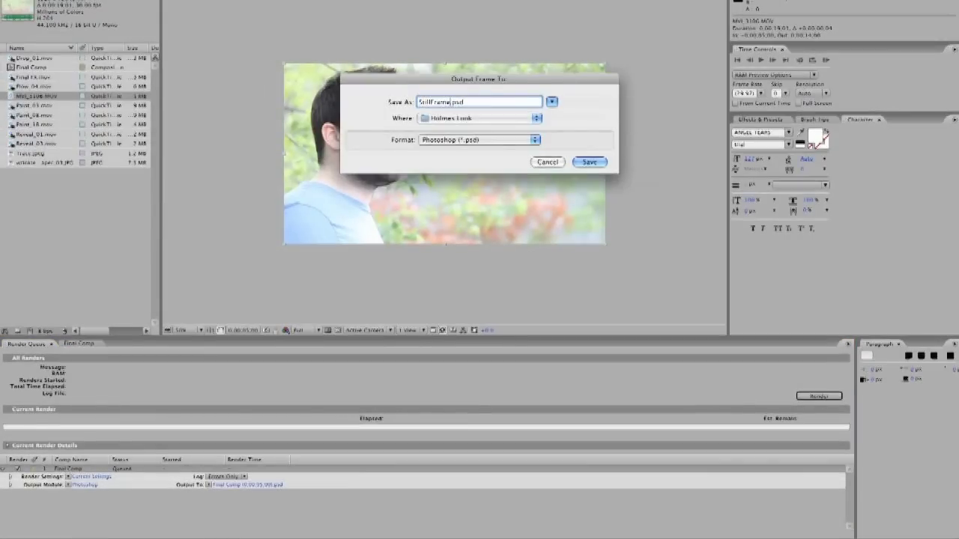
key("Return")
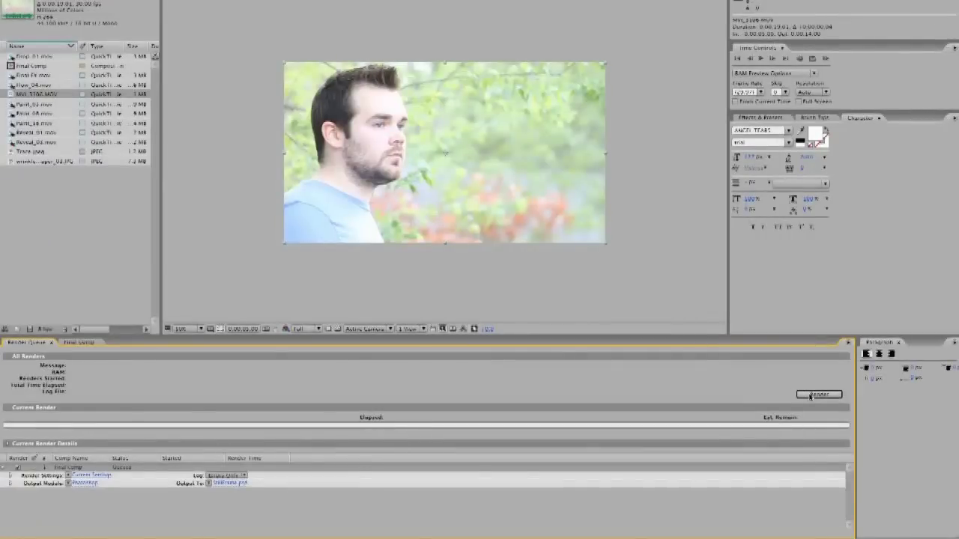
left_click(818, 395)
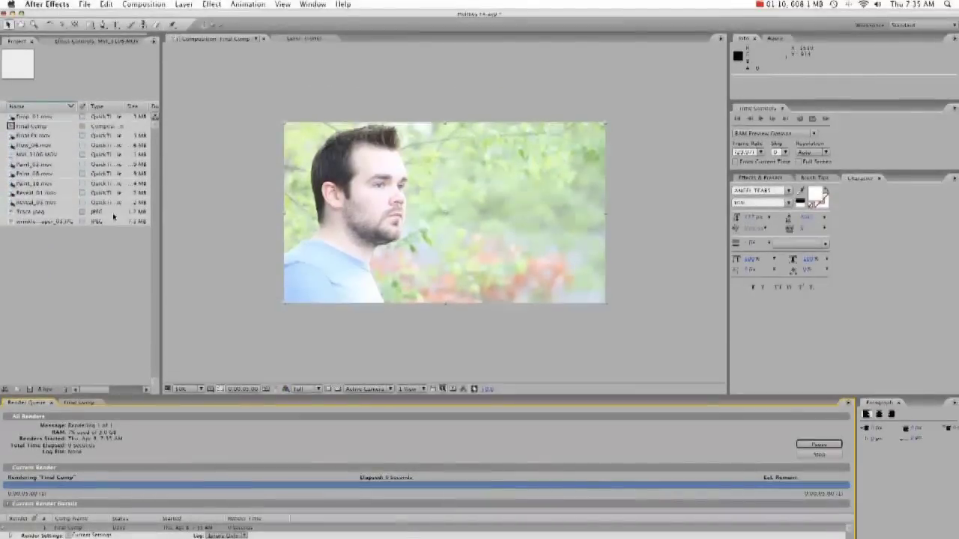
Import StillFrame.psd into the project
right_click(45, 256)
mouse_move(83, 288)
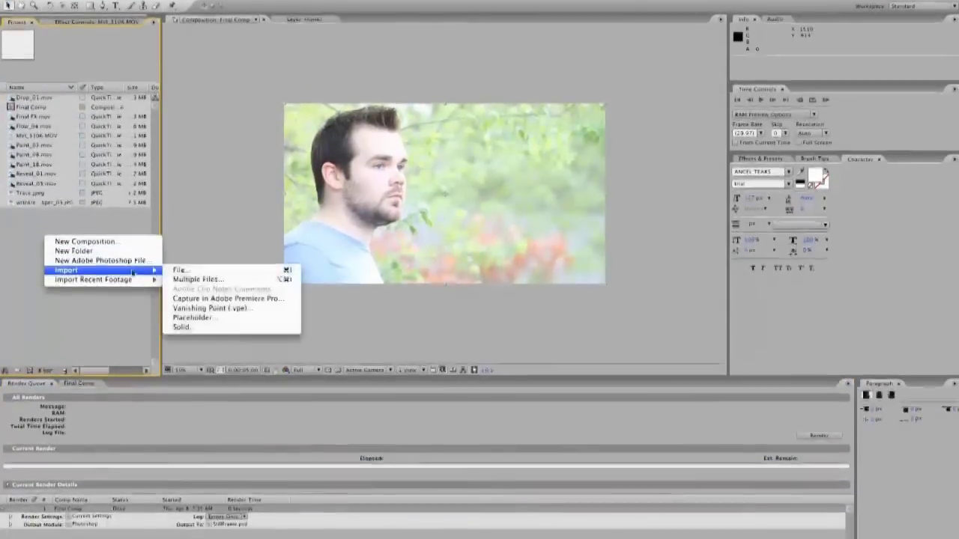
left_click(199, 270)
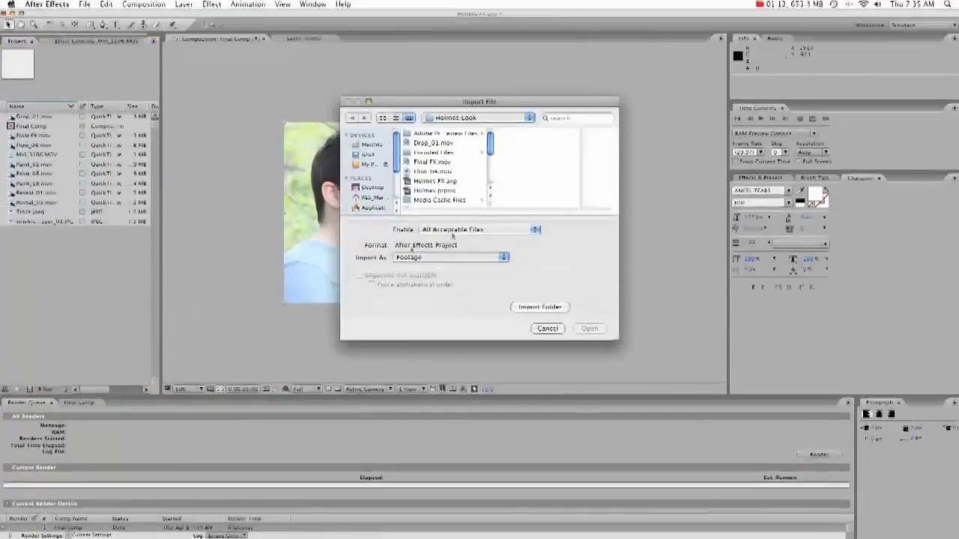
left_click_drag(491, 147, 491, 178)
left_click(442, 183)
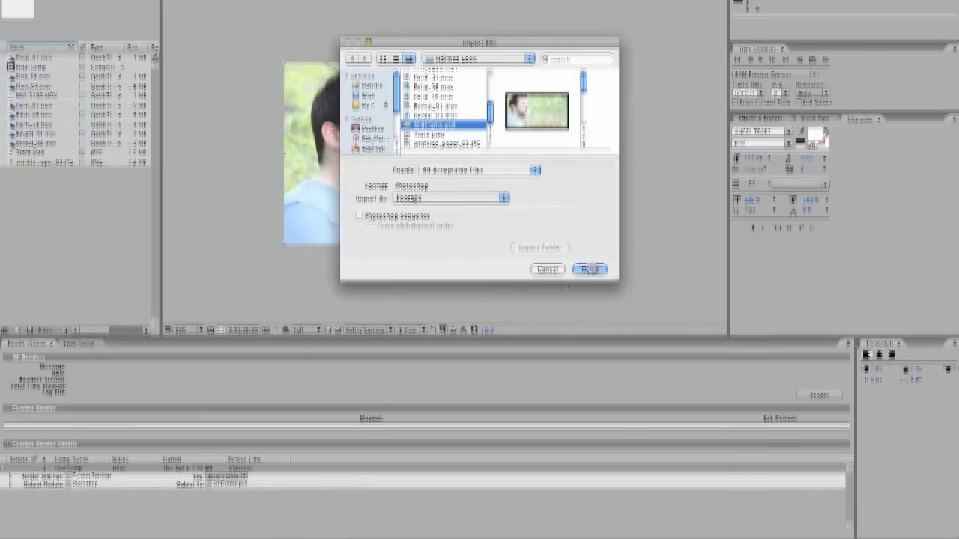
key("Return")
Place StillFrame.psd above MVI_3106.MOV in Final Comp, starting at the five-second mark
left_click(88, 343)
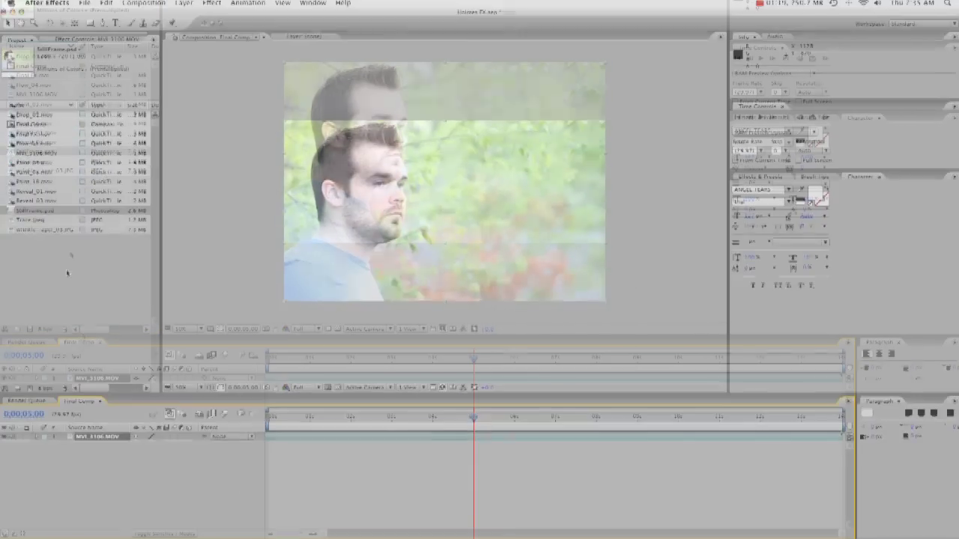
left_click_drag(49, 213, 110, 459)
left_click_drag(110, 399, 112, 396)
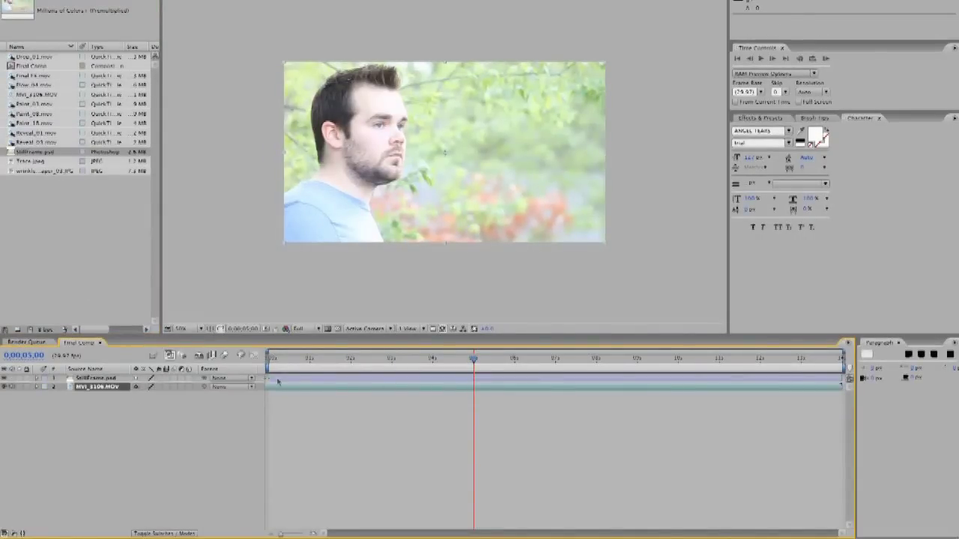
left_click_drag(277, 382, 354, 382)
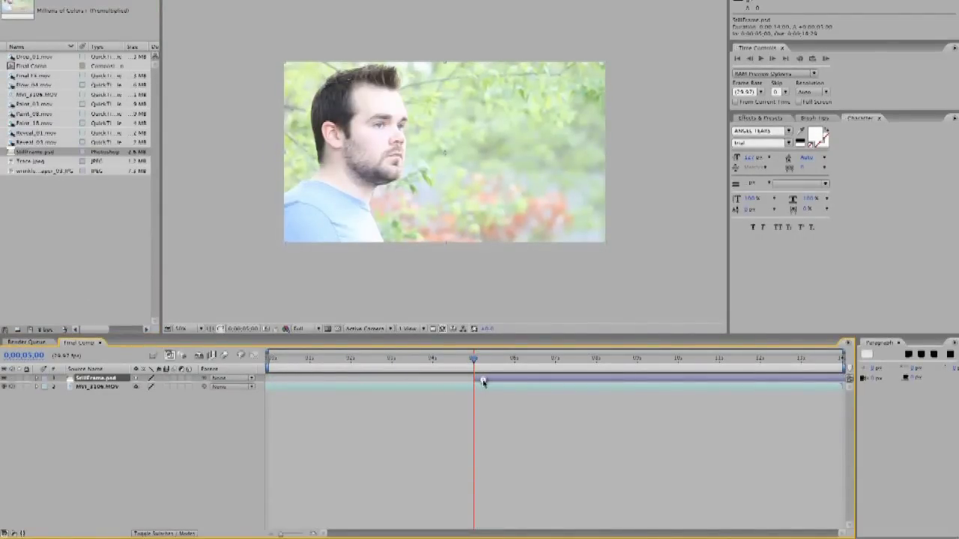
left_click_drag(445, 363, 502, 363)
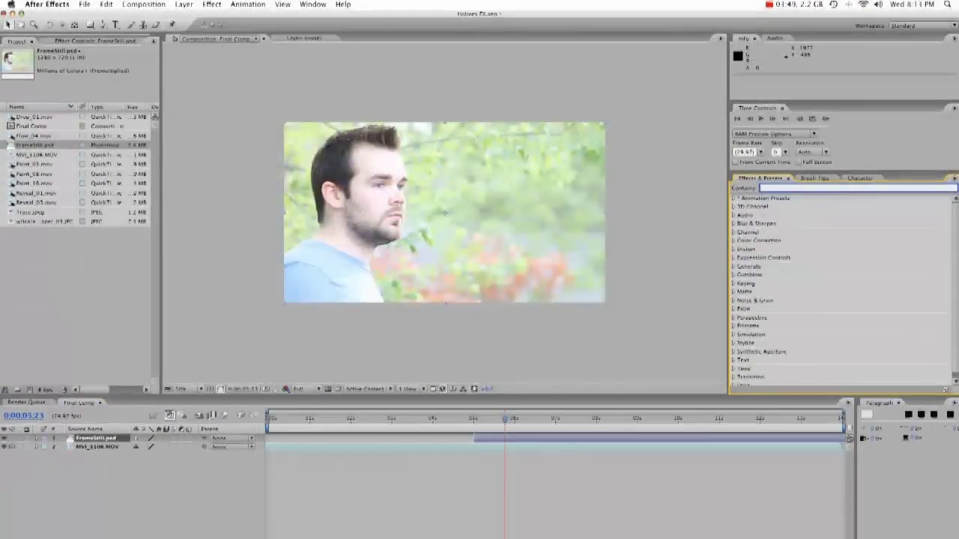
Apply Hue/Saturation to the still and desaturate it to -100
type("hue")
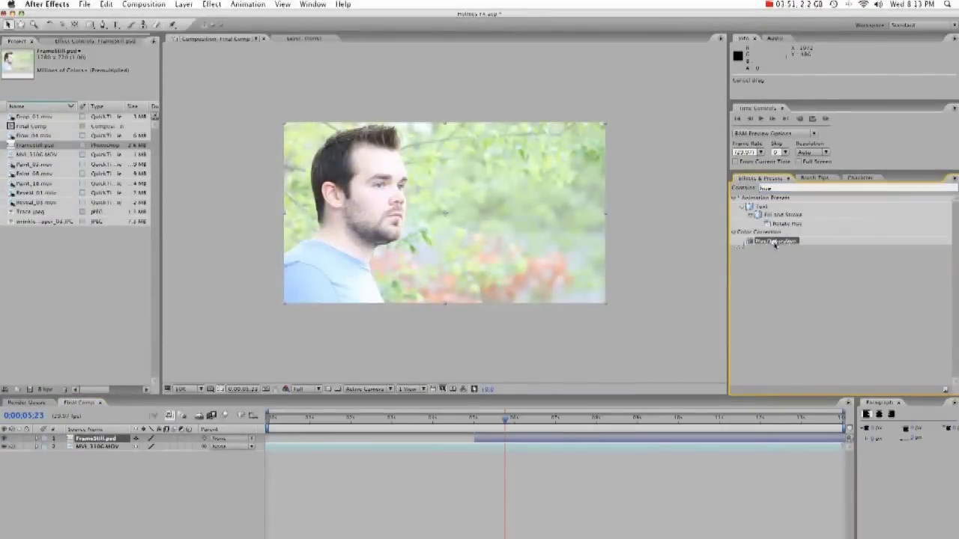
left_click_drag(775, 243, 249, 229)
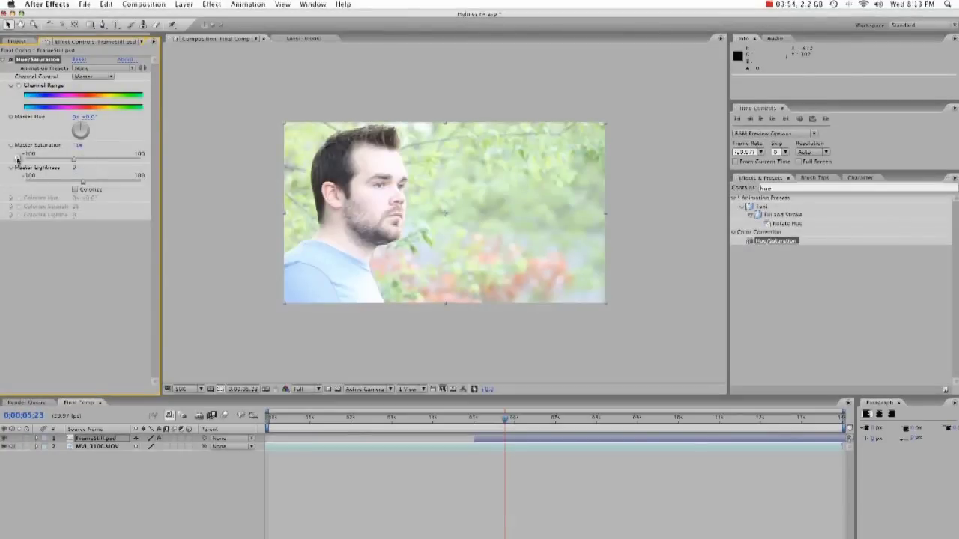
left_click_drag(18, 159, 15, 160)
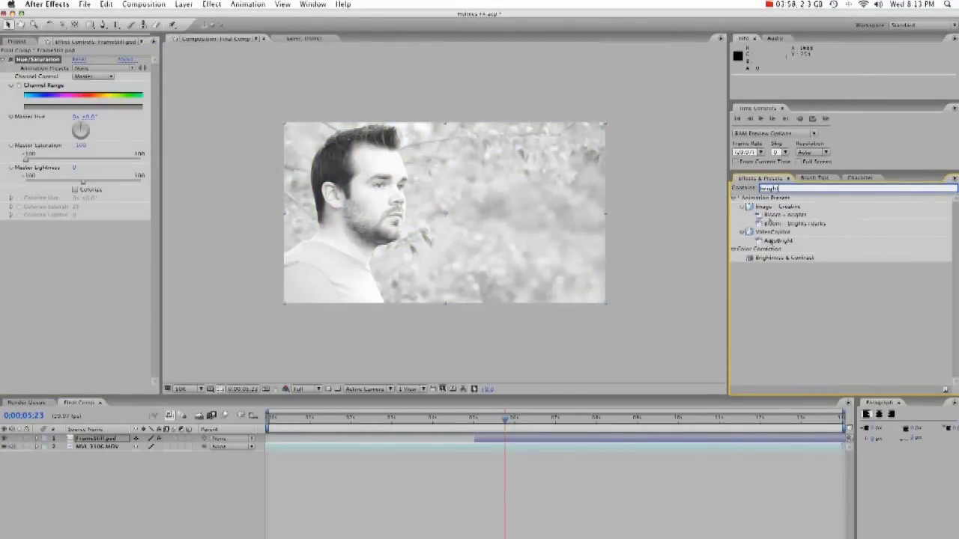
Add Brightness & Contrast and raise the still's brightness until the background washes out
left_click_drag(779, 257, 605, 442)
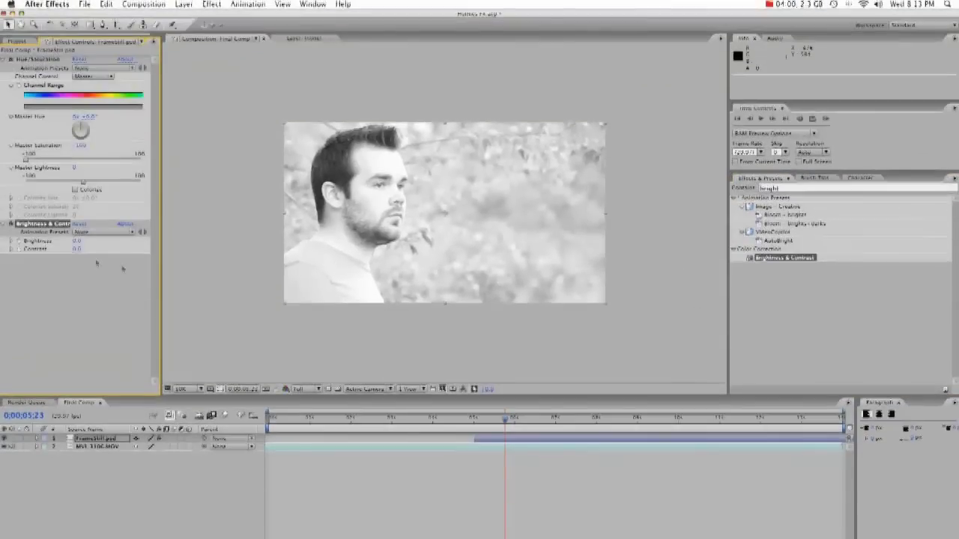
mouse_move(76, 244)
left_mouse_down()
mouse_move(96, 248)
mouse_move(74, 242)
left_mouse_up()
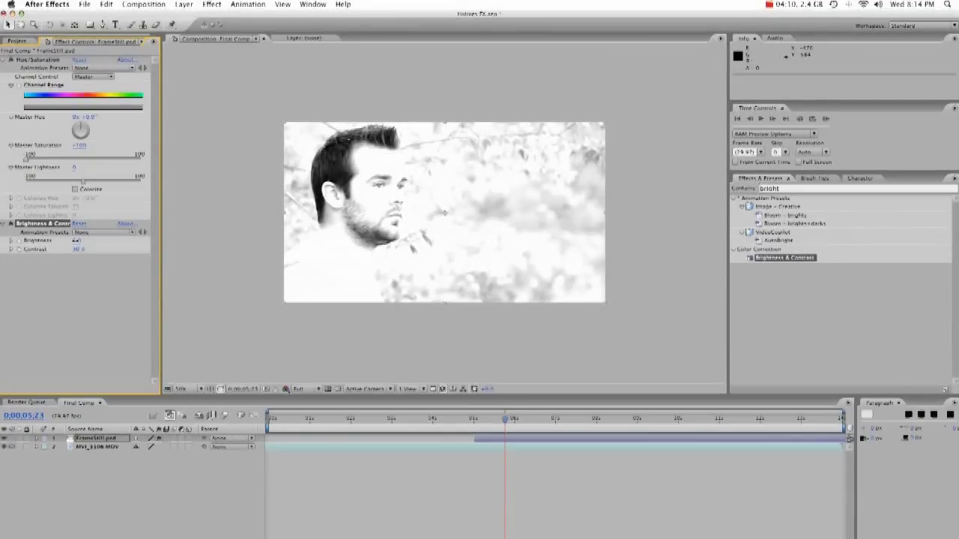
left_click_drag(75, 243, 77, 246)
left_click(143, 5)
Save the brightened frame as BWframe.psd and render it from the Render Queue
mouse_move(201, 123)
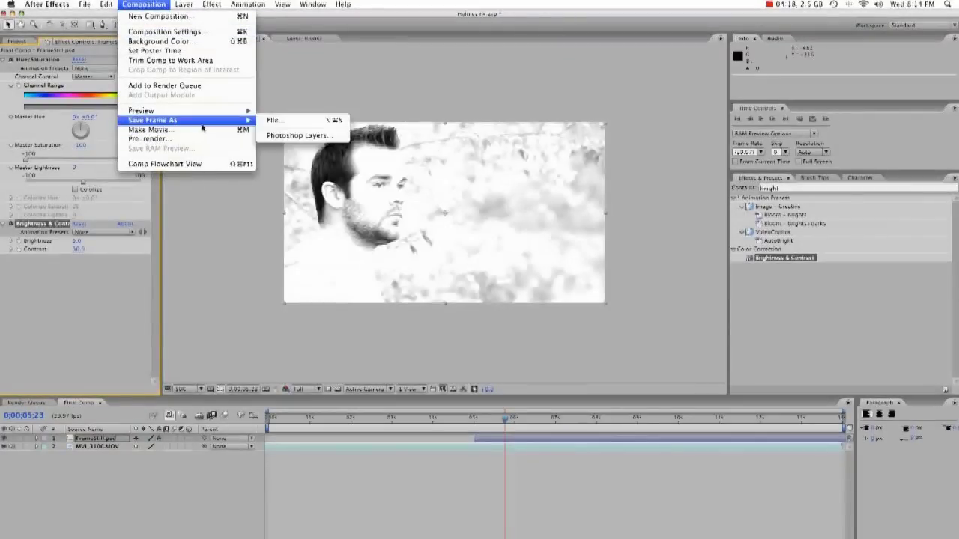
left_click(268, 122)
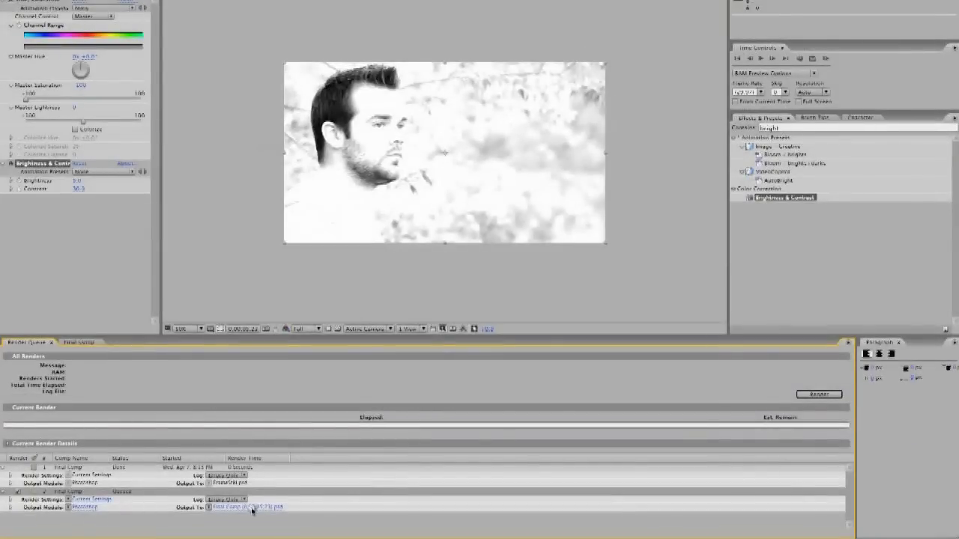
left_click(251, 508)
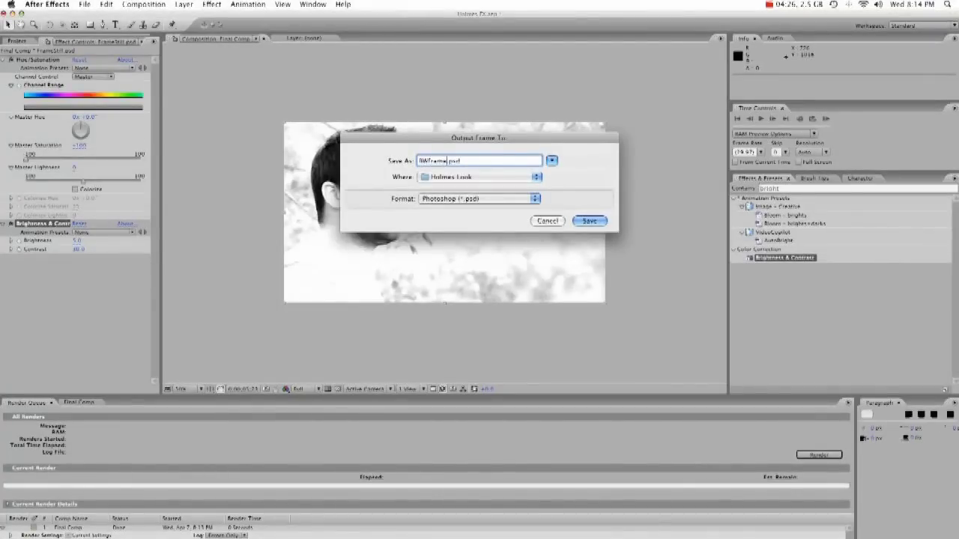
left_click(590, 220)
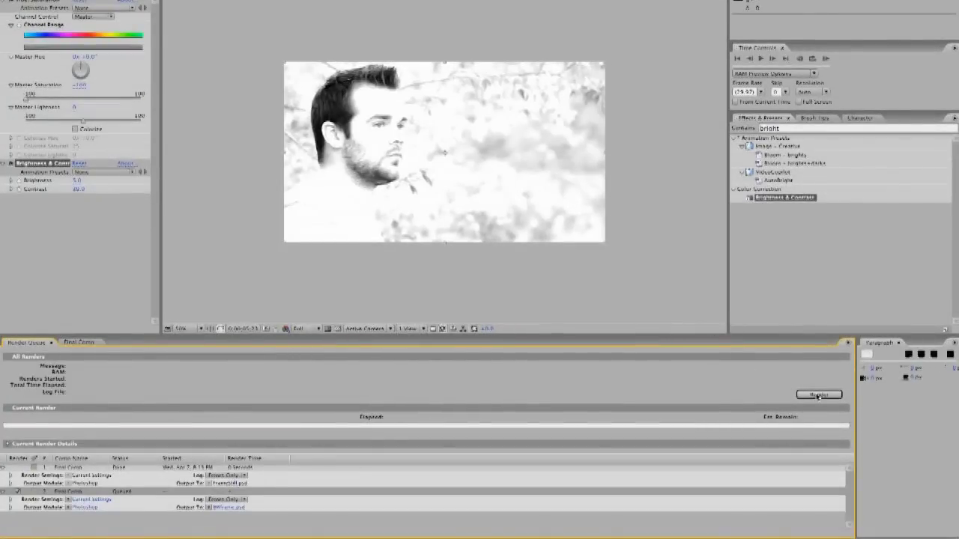
left_click(818, 394)
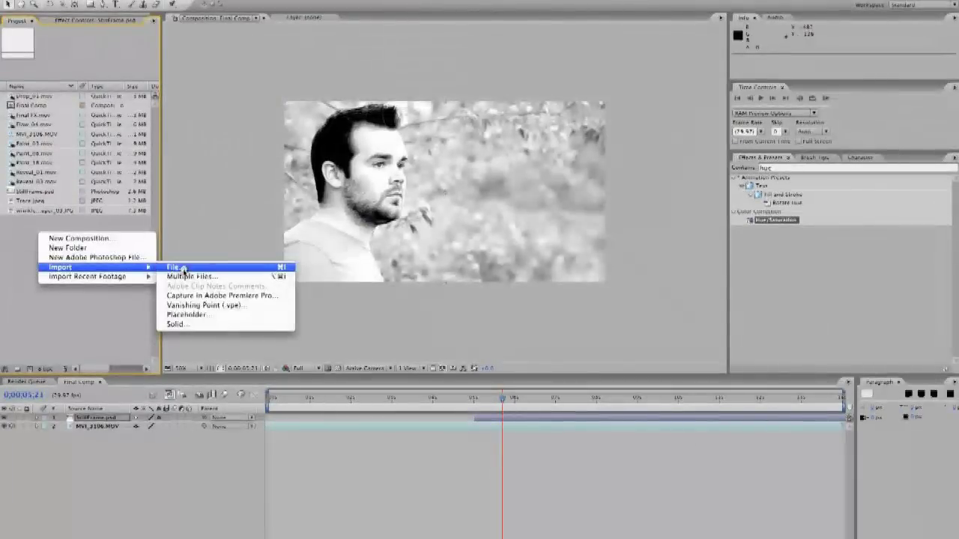
Open the Import File dialog on the Holmes Look folder containing Trace.jpeg
left_click(184, 268)
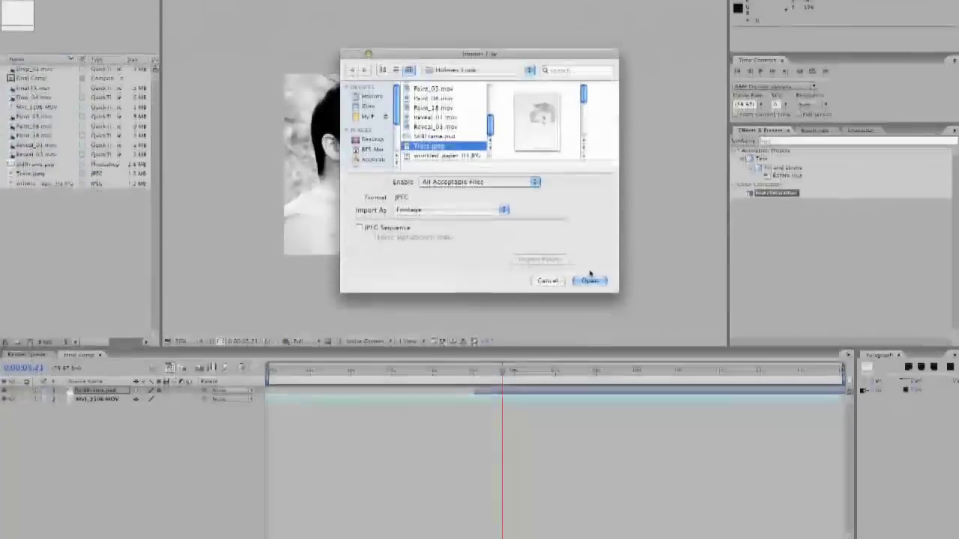
Import Trace.jpeg, create a composition named Trace, and add the drawing as its layer
left_click(590, 328)
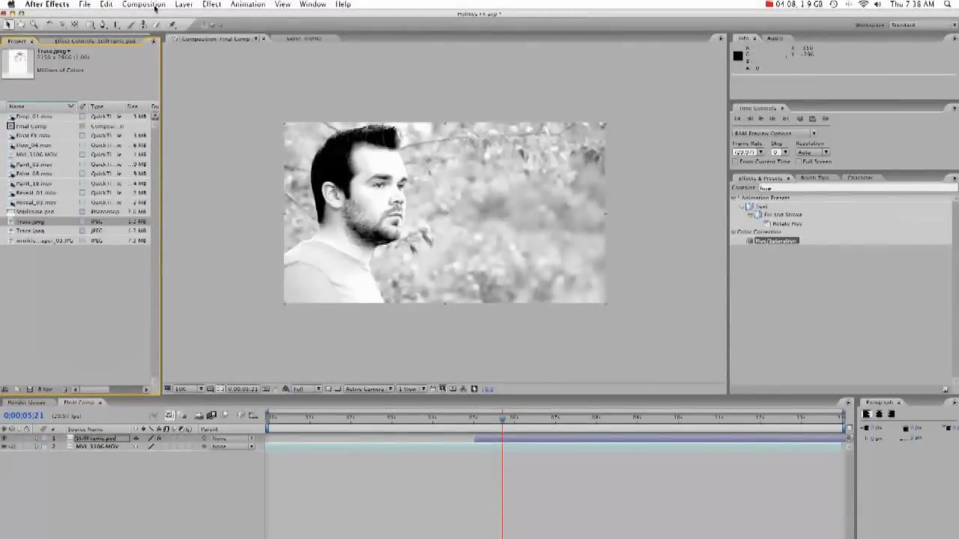
left_click(155, 6)
left_click(167, 16)
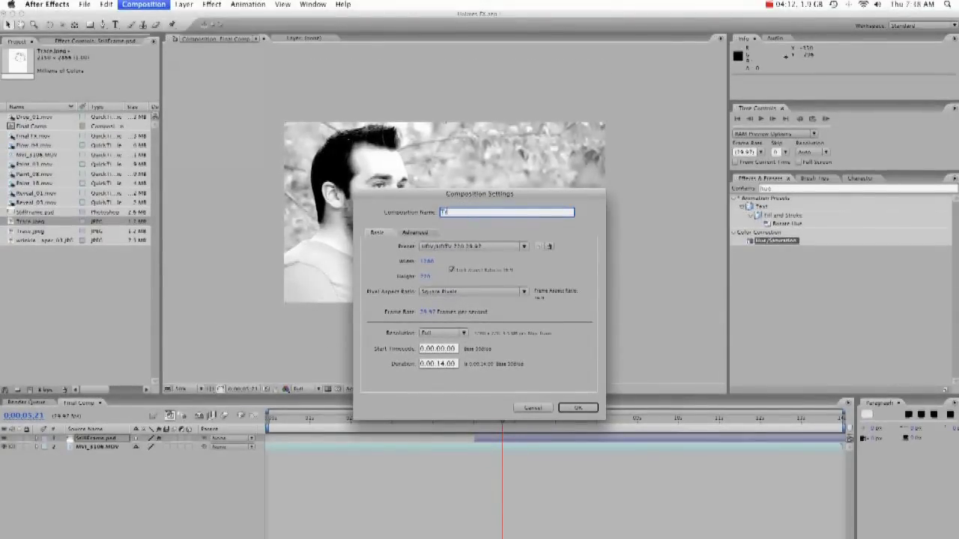
key("Return")
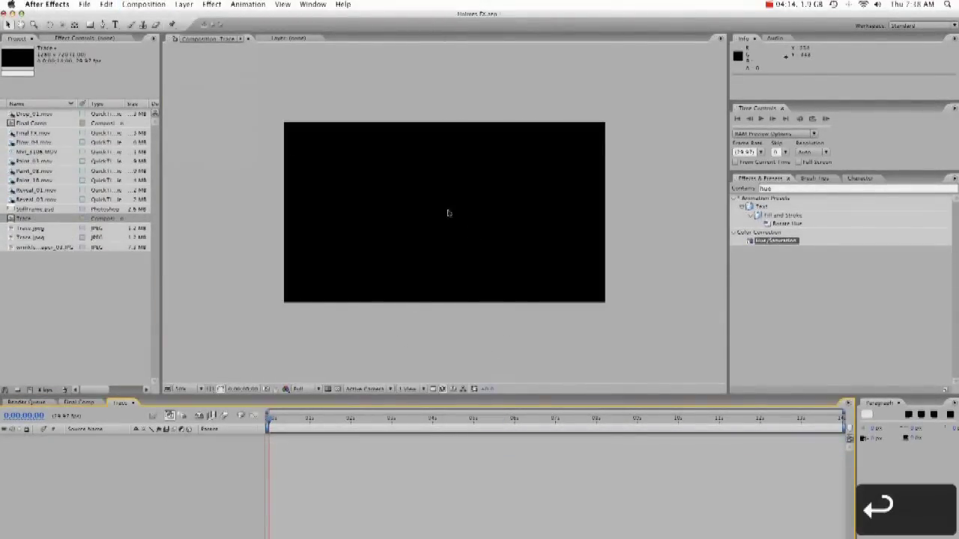
left_click(9, 218)
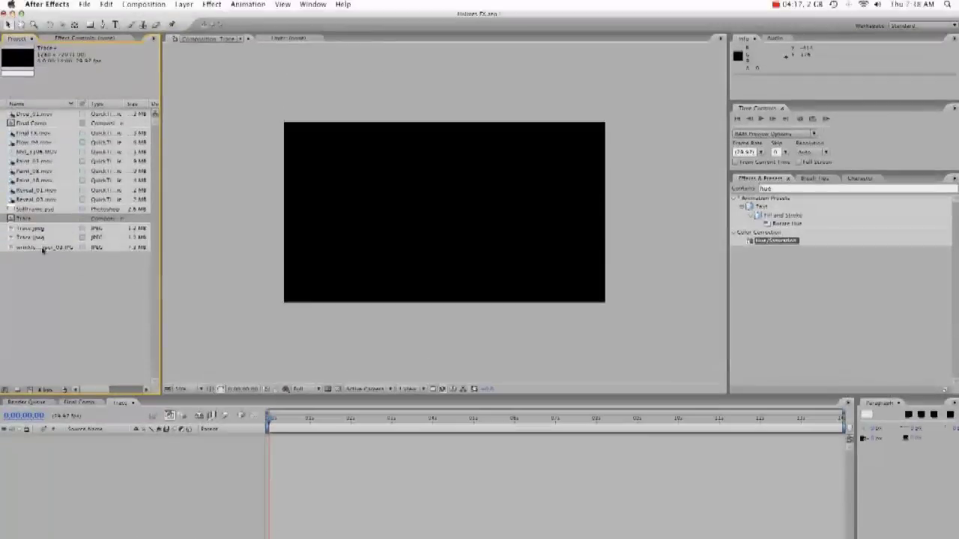
mouse_move(38, 230)
left_mouse_down()
mouse_move(60, 225)
mouse_move(156, 512)
mouse_move(175, 502)
left_mouse_up()
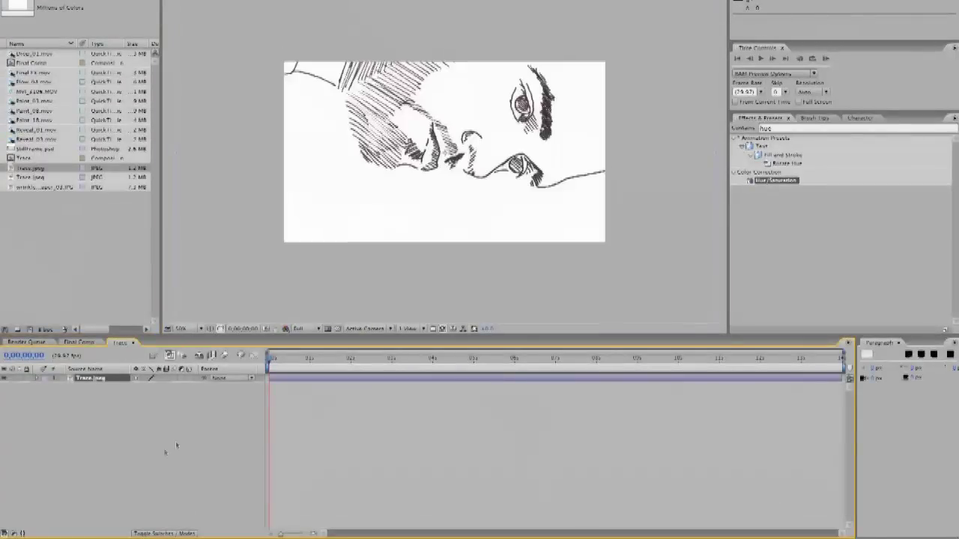
left_click(42, 344)
Duplicate StillFrame.psd from Final Comp and paste it into Trace beneath the drawing
left_click(79, 343)
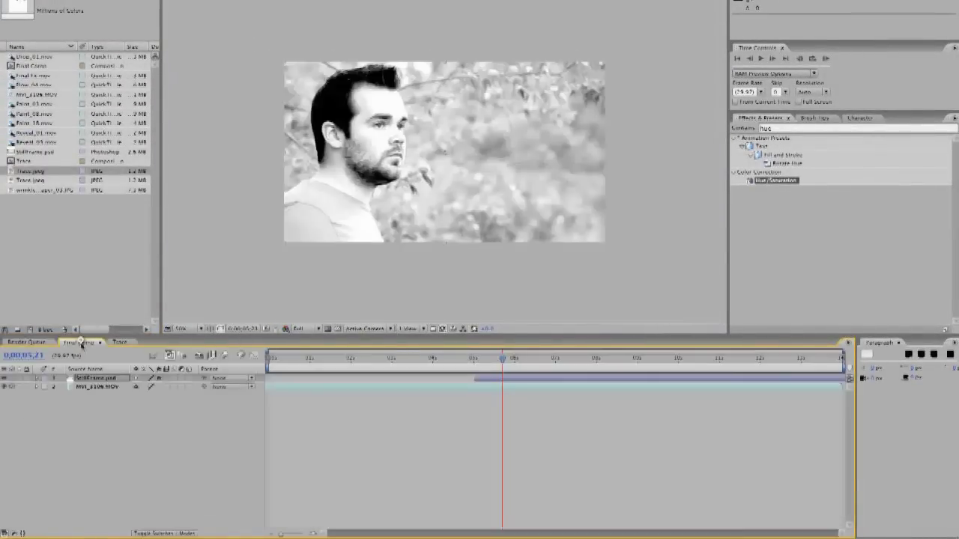
left_click(92, 379)
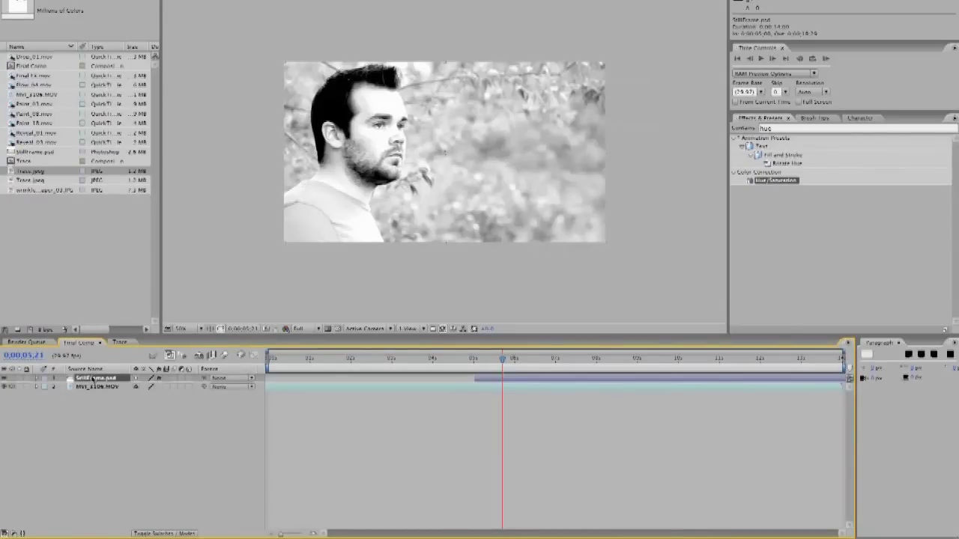
key("super+d")
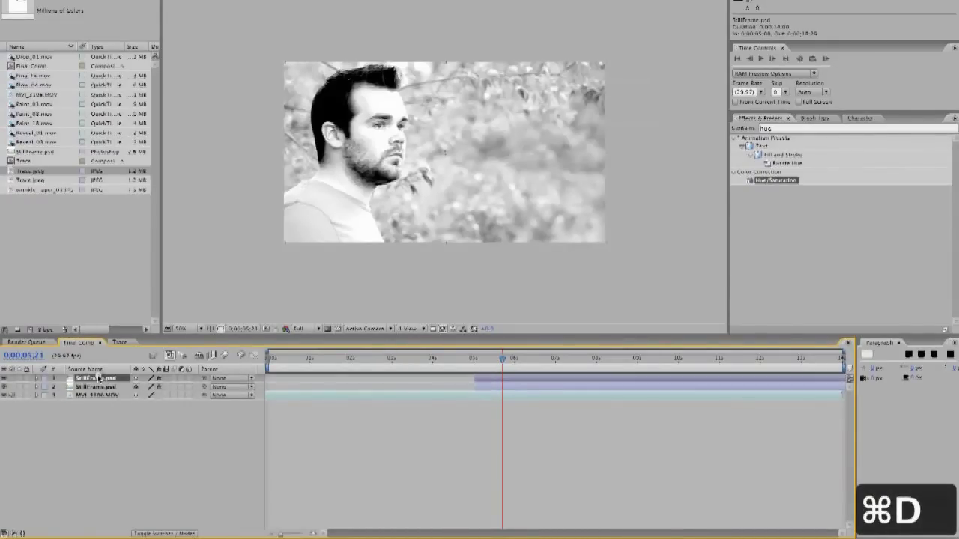
key("super+x")
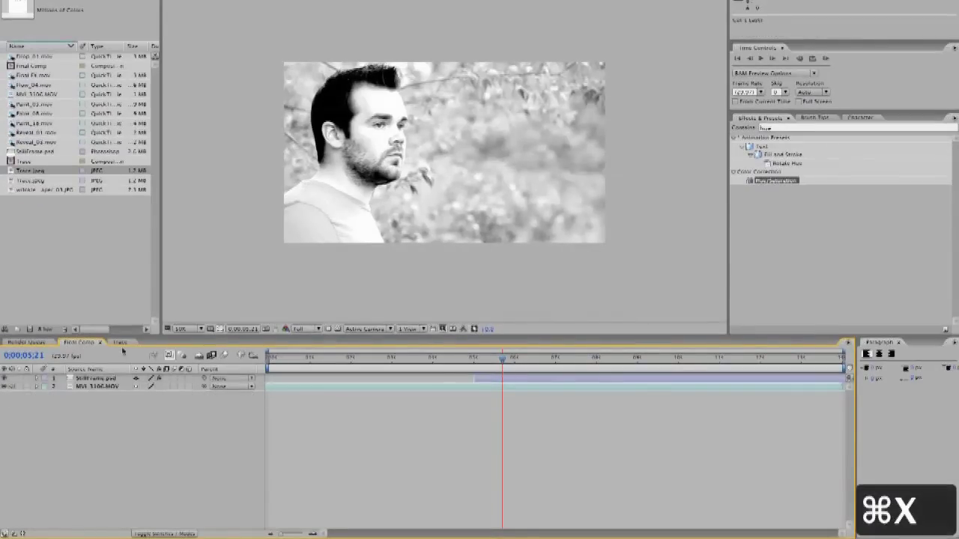
left_click(120, 342)
key("super+v")
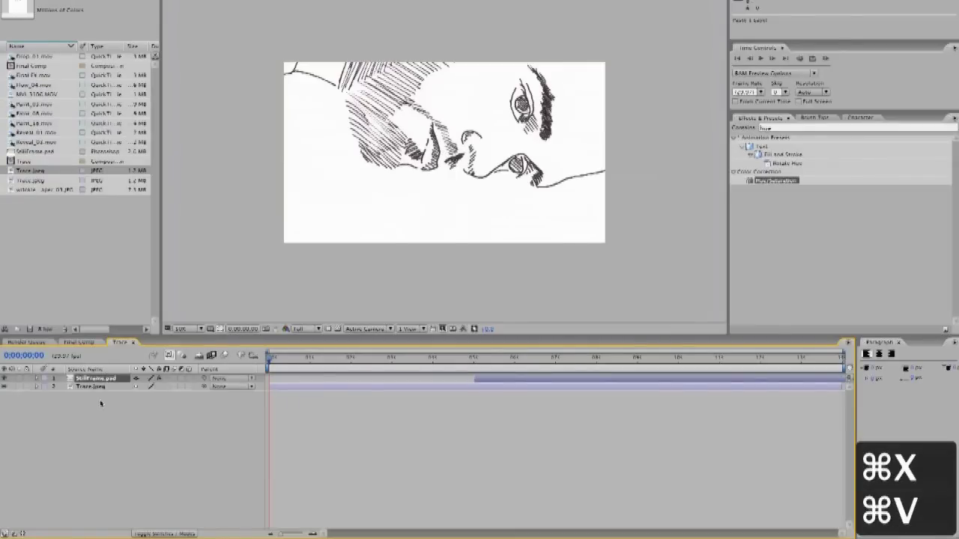
left_click_drag(94, 381, 94, 391)
Adjust the drawing's opacity, scale and rotation to line it up with the face
left_click(36, 378)
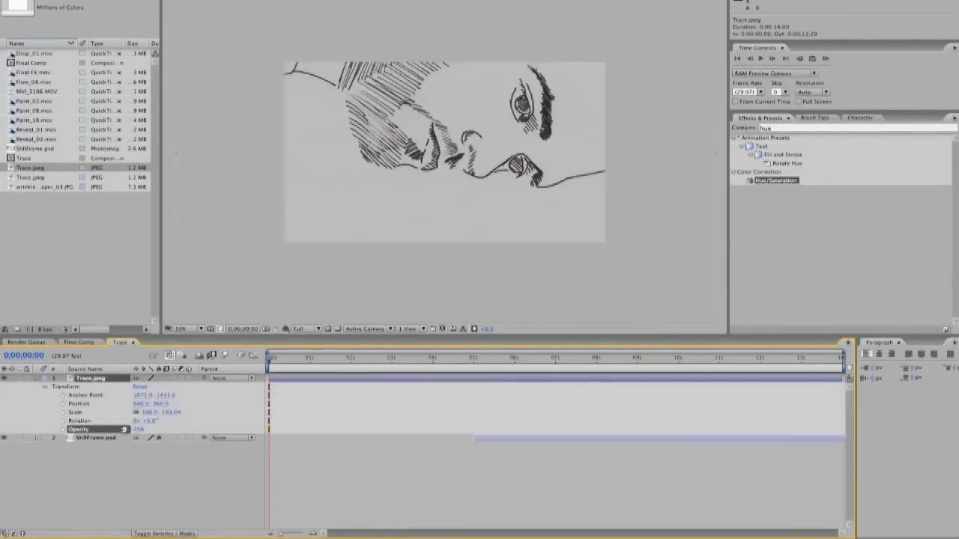
left_click(79, 404)
left_click(75, 412, "shift")
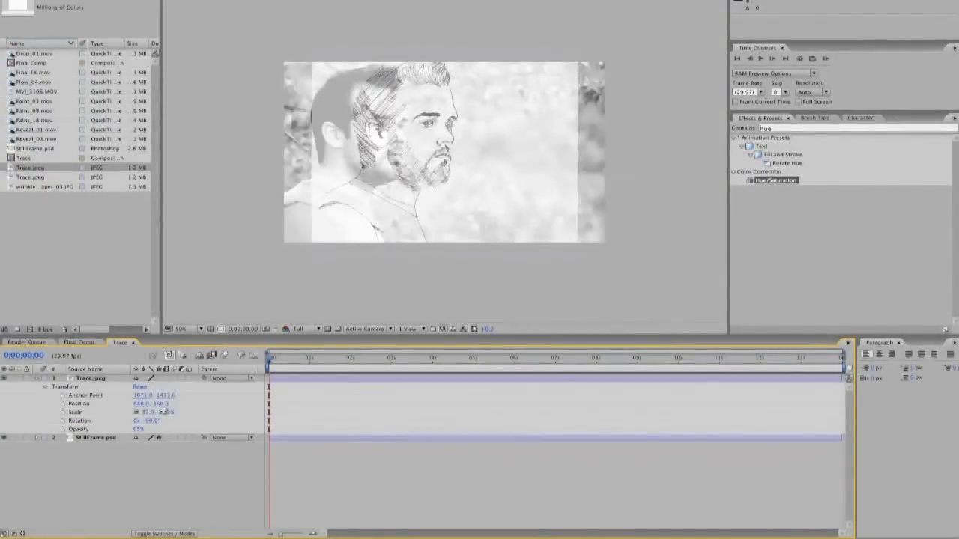
key("u")
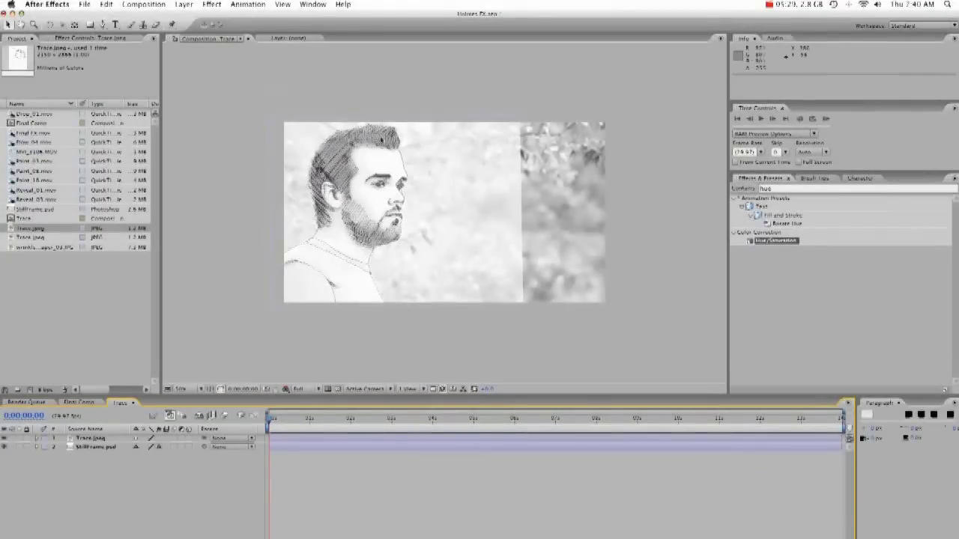
Start a Pen-tool mask outlining the head and down the jaw
left_click(104, 25)
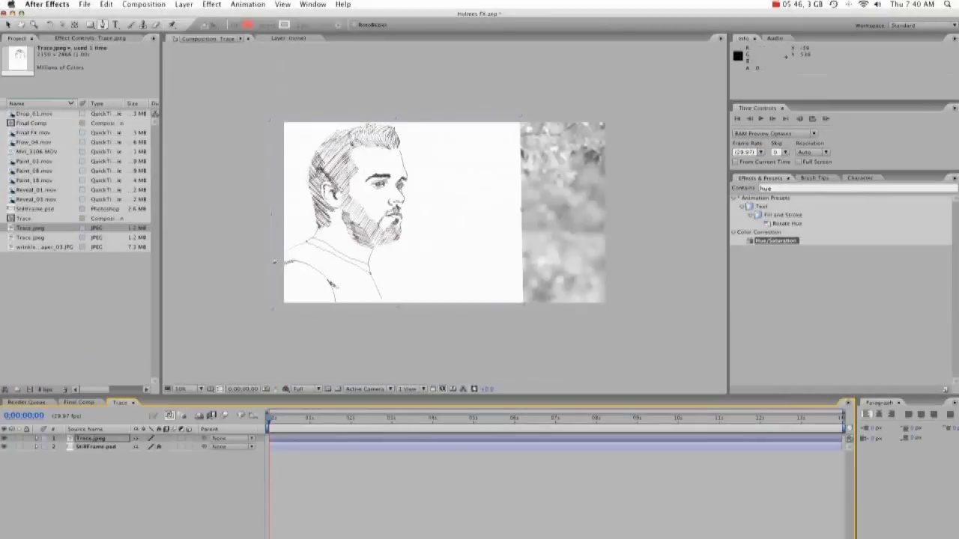
left_click(275, 197)
left_click(313, 182)
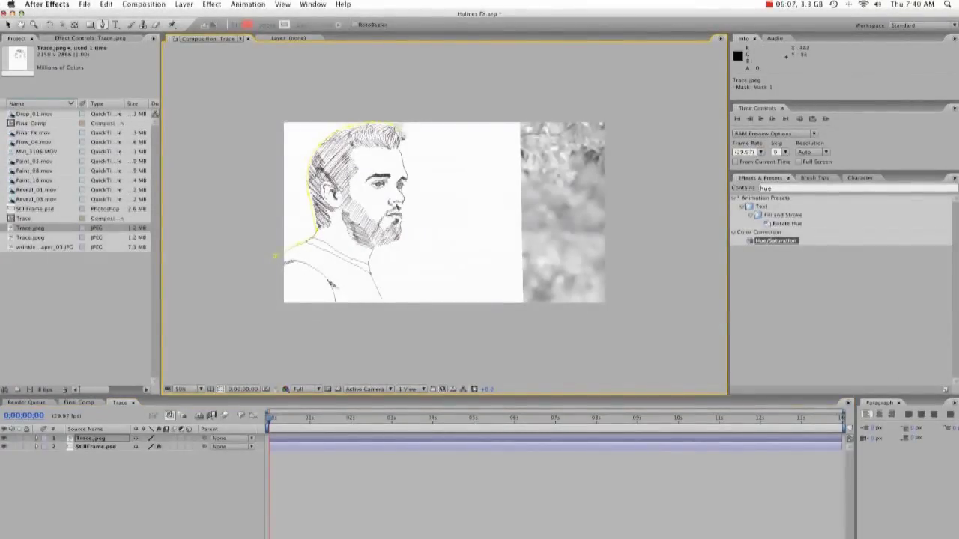
key("super+z")
left_click(406, 191)
Close the mask around the figure and set Trace.jpeg's blending mode to Darker Color
left_click(405, 218)
left_click(373, 261)
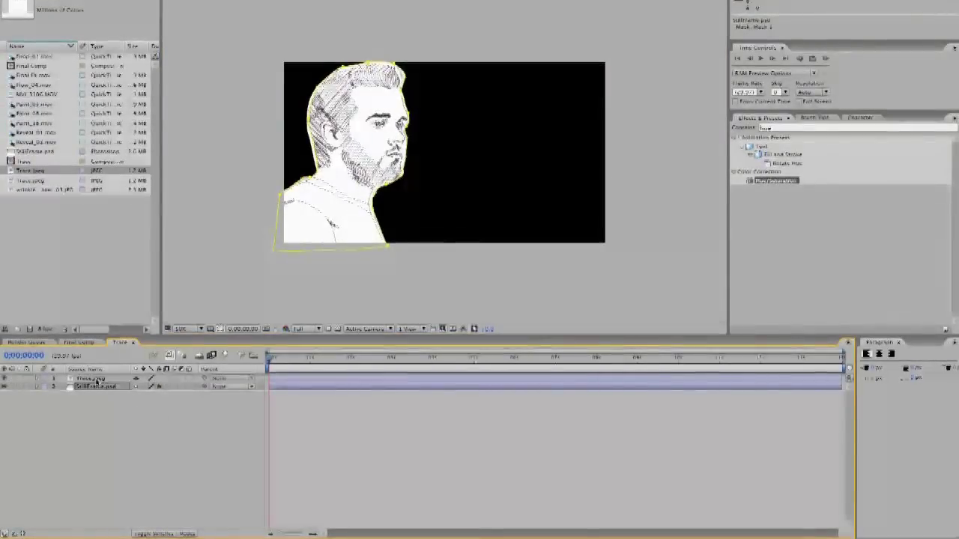
left_click(95, 380)
right_click(96, 379)
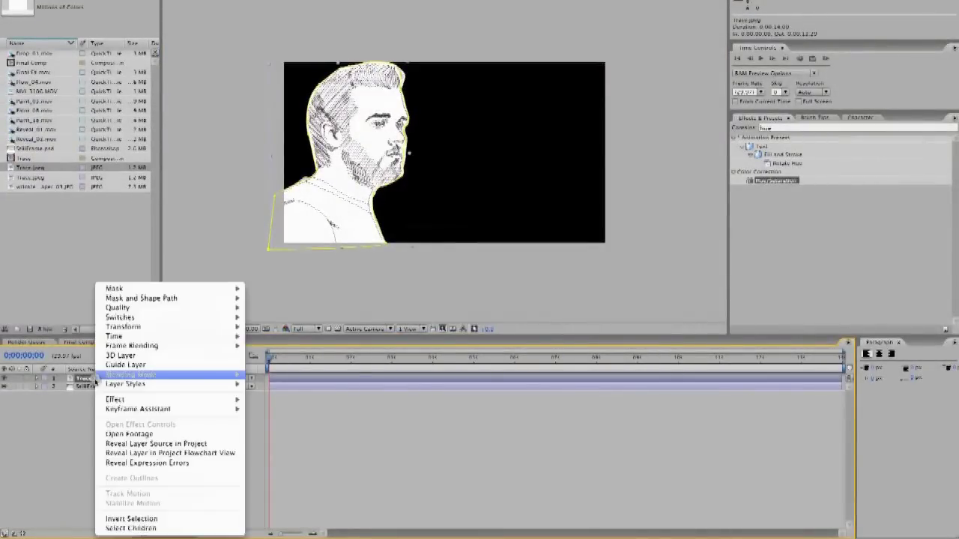
mouse_move(132, 376)
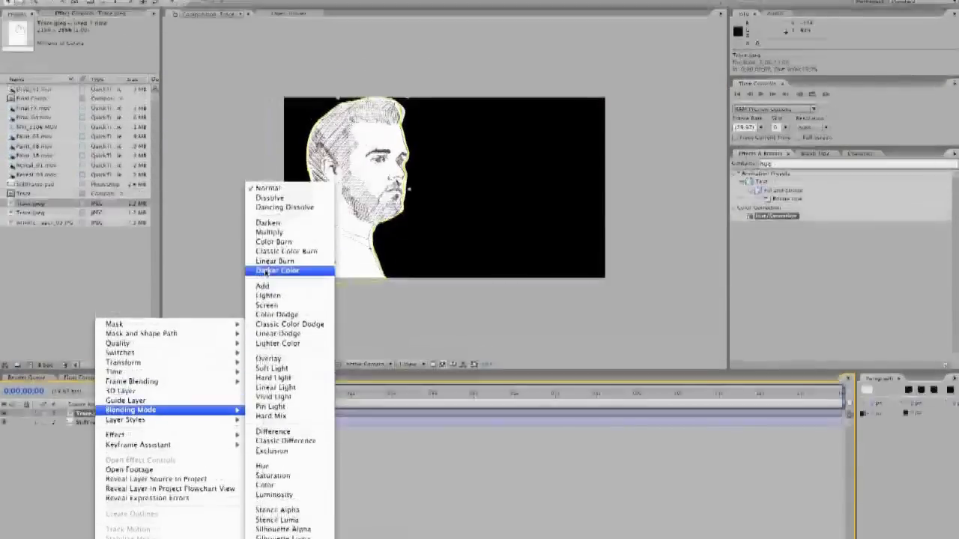
left_click(266, 267)
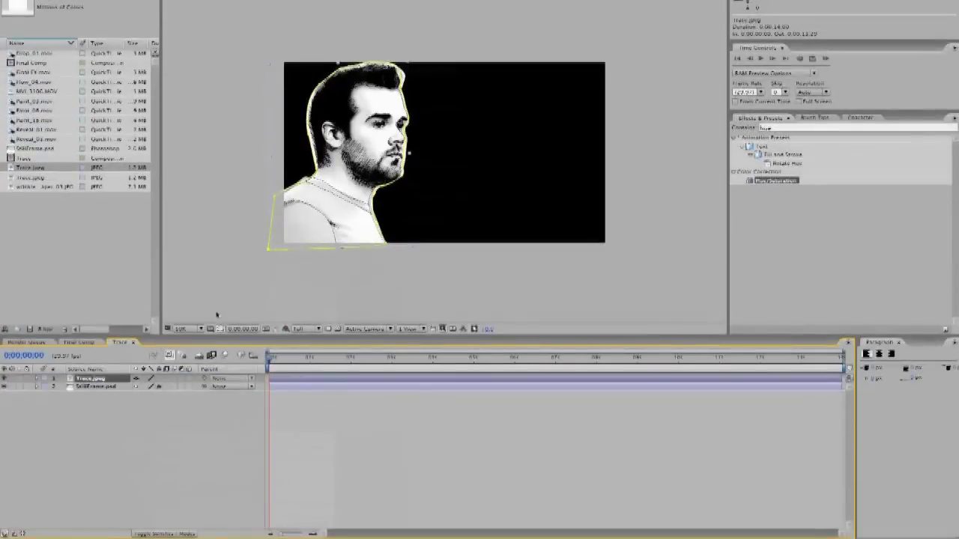
left_click(95, 387)
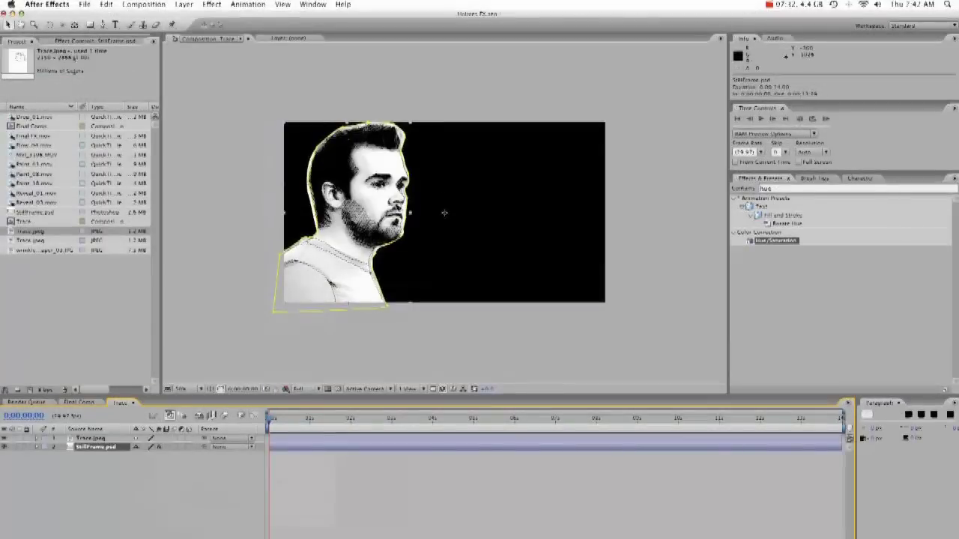
Give StillFrame.psd's Brightness & Contrast a contrast of 100 and lower its brightness
left_click(90, 41)
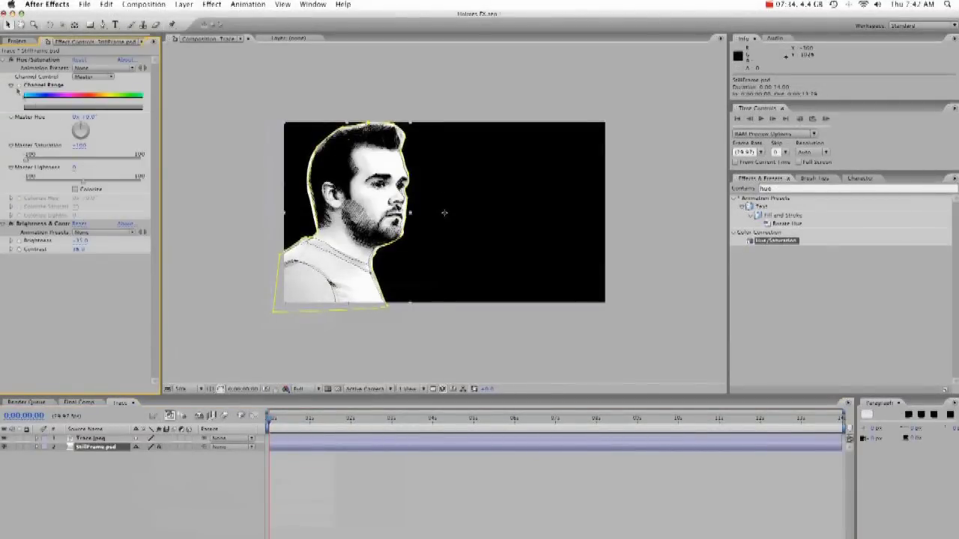
left_click(9, 60)
left_click_drag(78, 94, 116, 95)
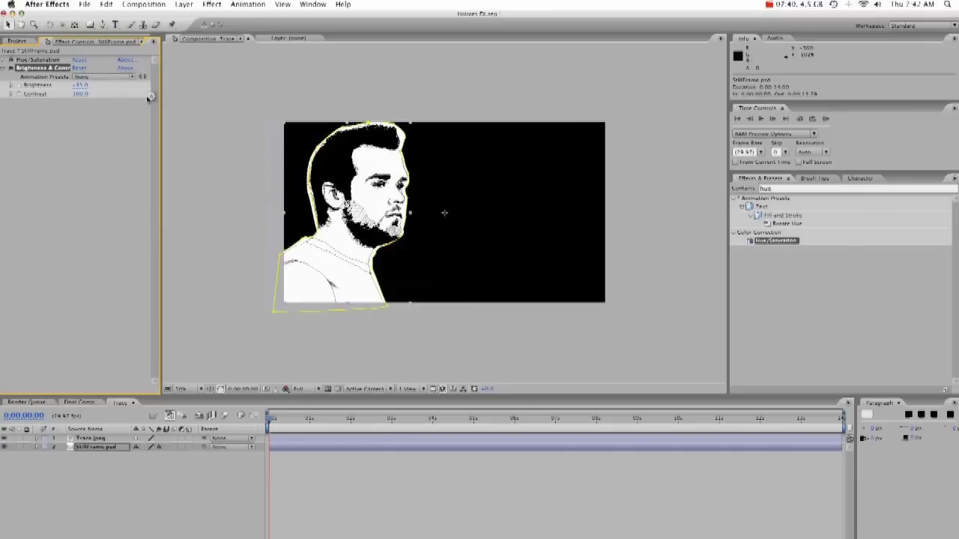
mouse_move(78, 89)
left_mouse_down()
mouse_move(99, 87)
mouse_move(86, 86)
left_mouse_up()
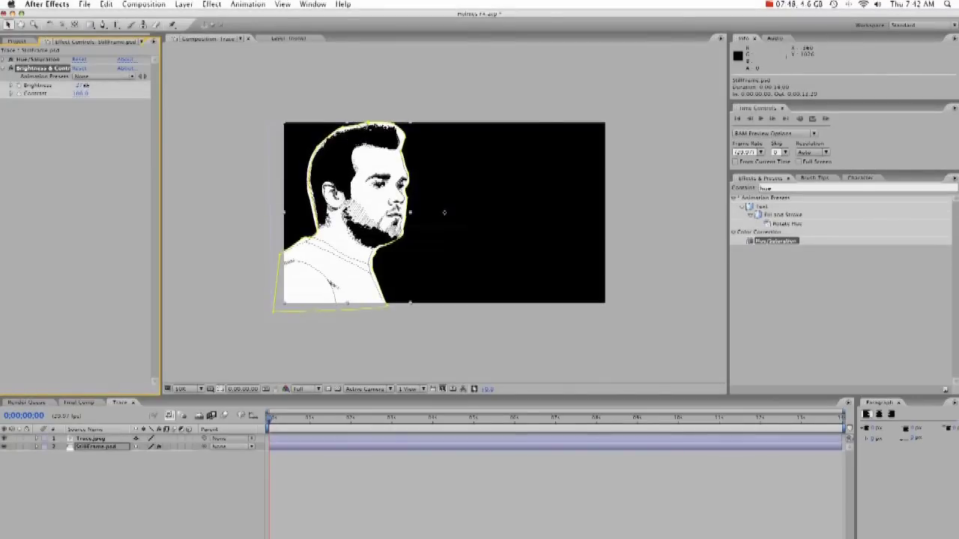
left_click(143, 4)
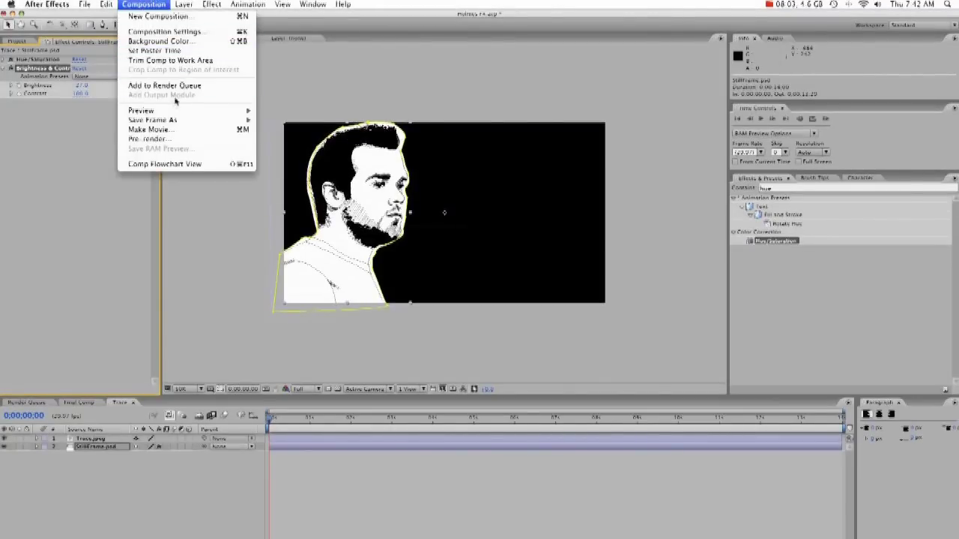
Create a new composition named Bleed with a 0:00:09:00 duration
left_click(169, 16)
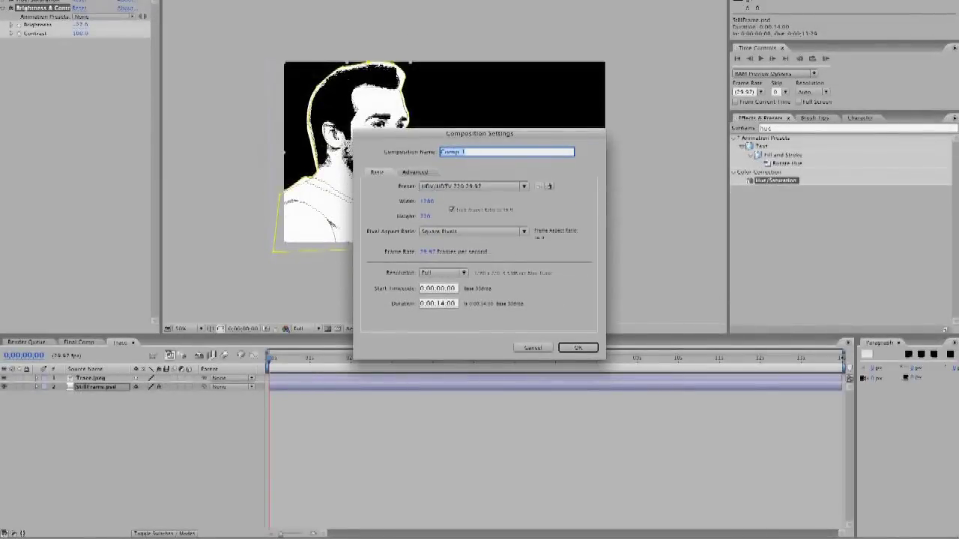
left_click(444, 303)
key("BackSpace")
key("BackSpace")
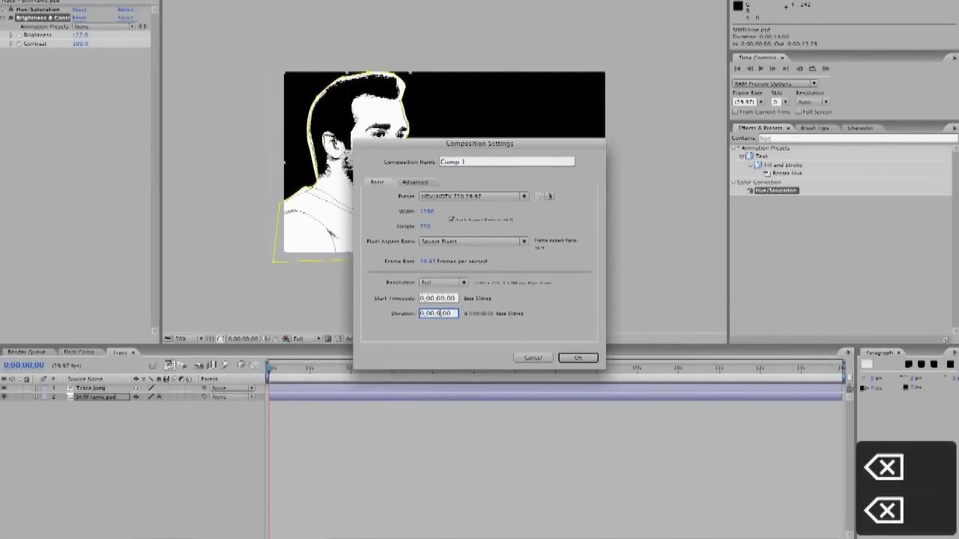
key("Left")
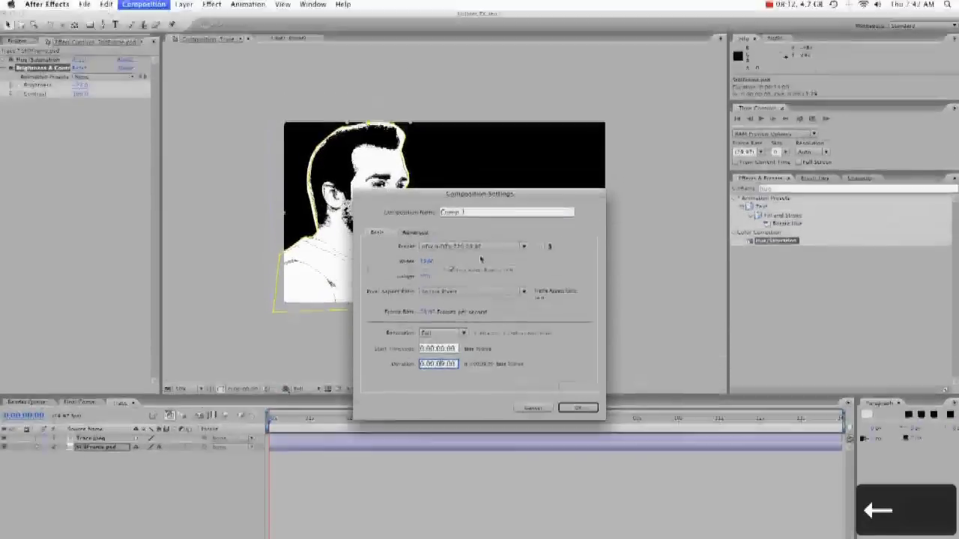
left_click(474, 163)
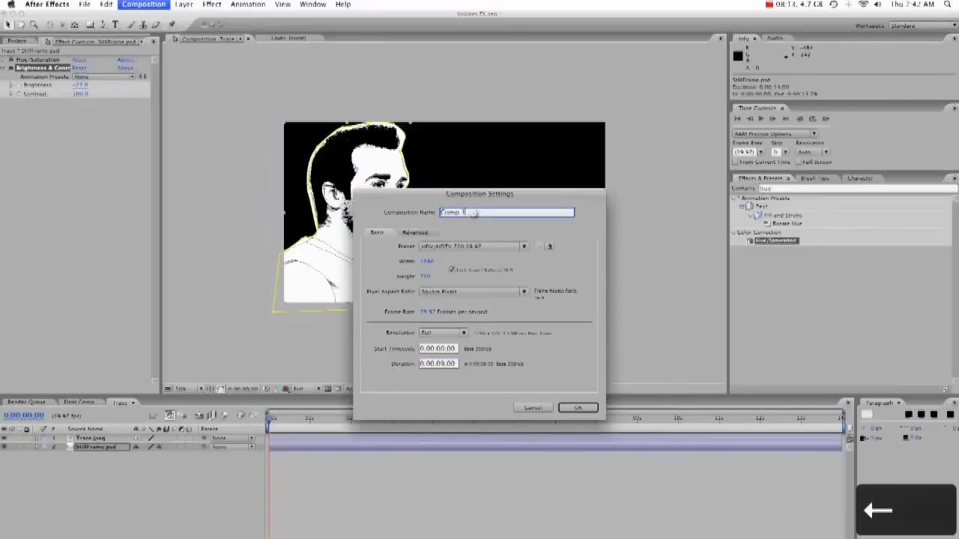
type("Reel")
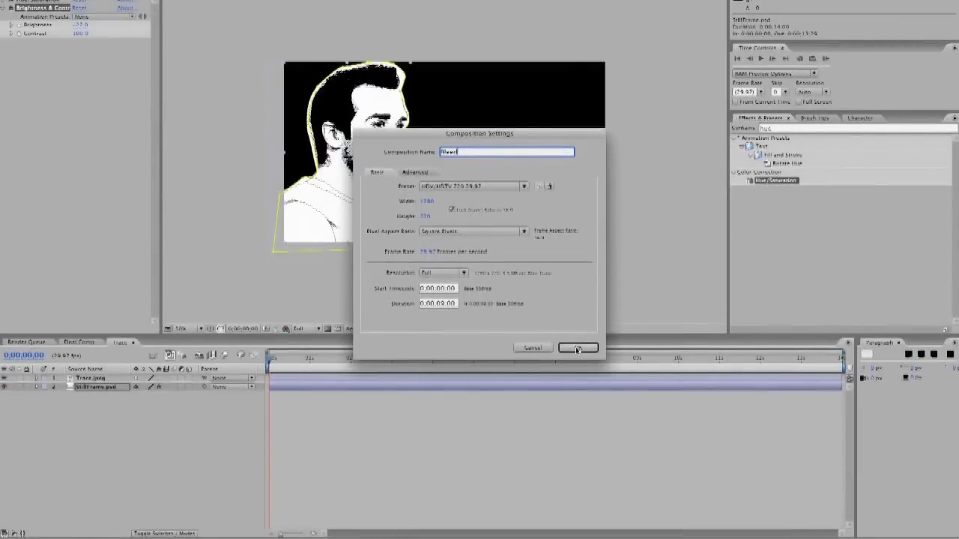
left_click(577, 349)
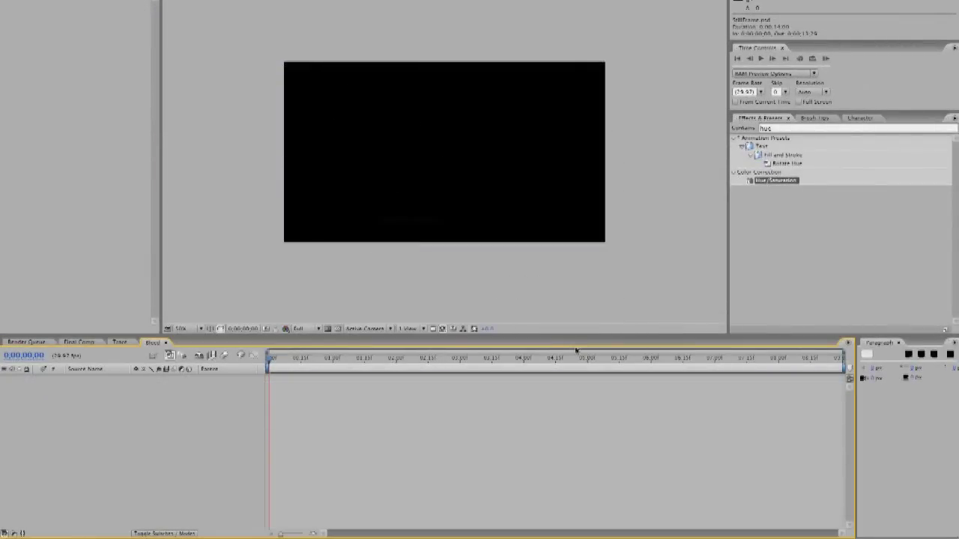
Add a white 1280×720 solid layer to the Bleed comp
right_click(99, 409)
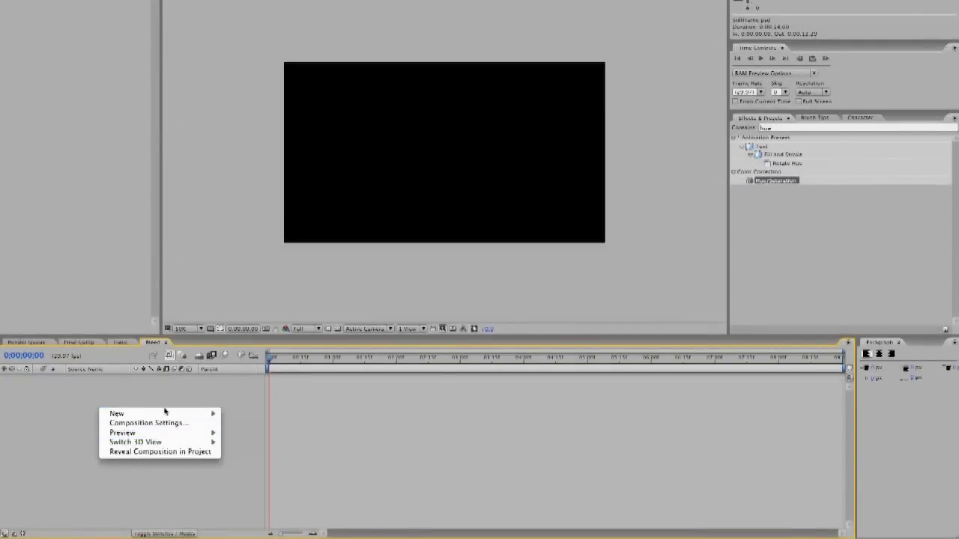
left_click(240, 439)
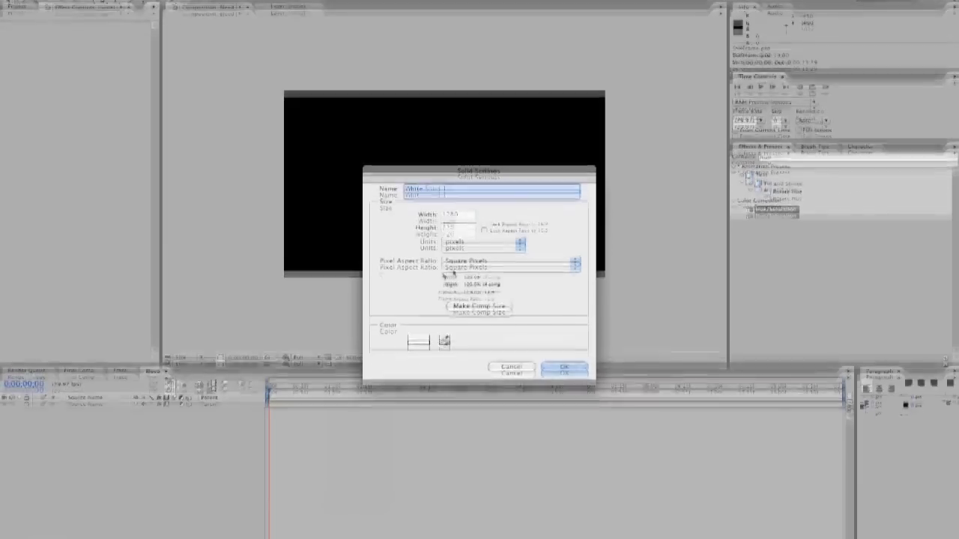
type("R")
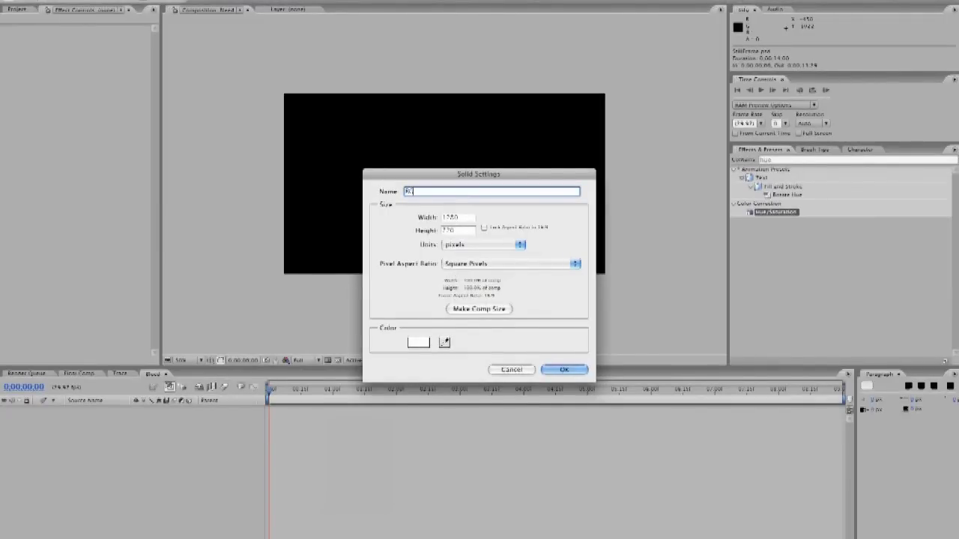
key("Return")
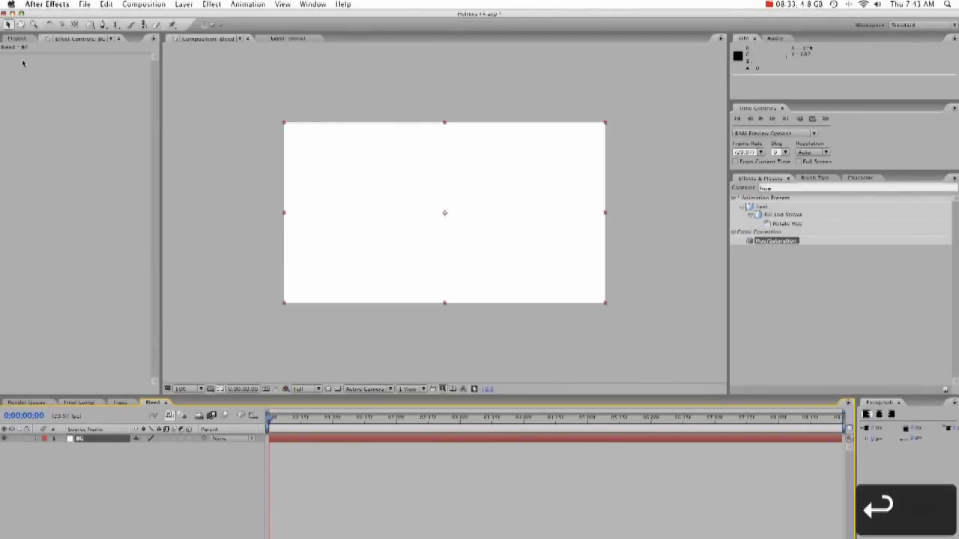
Add wrinkled_paper_03.jpg to the Bleed comp above the white solid
left_click(16, 37)
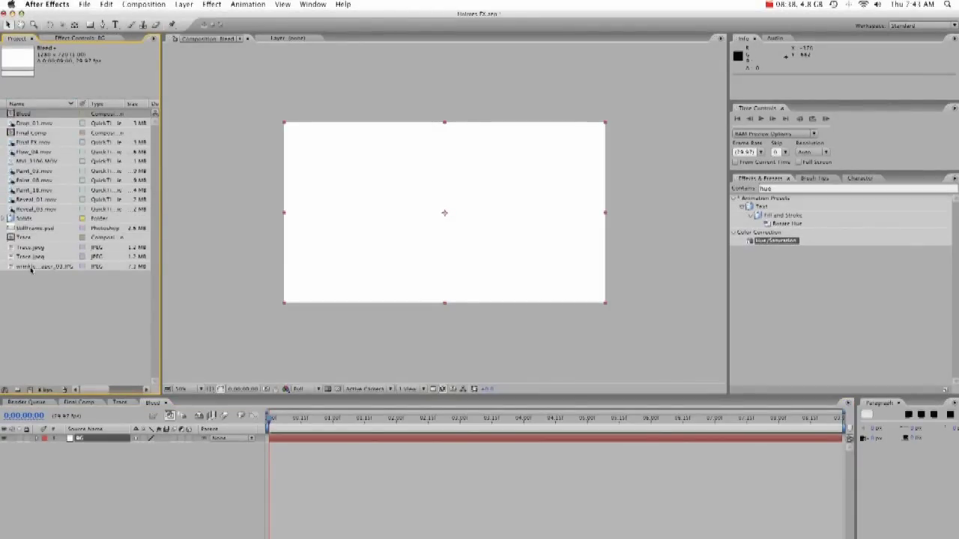
left_click(30, 268)
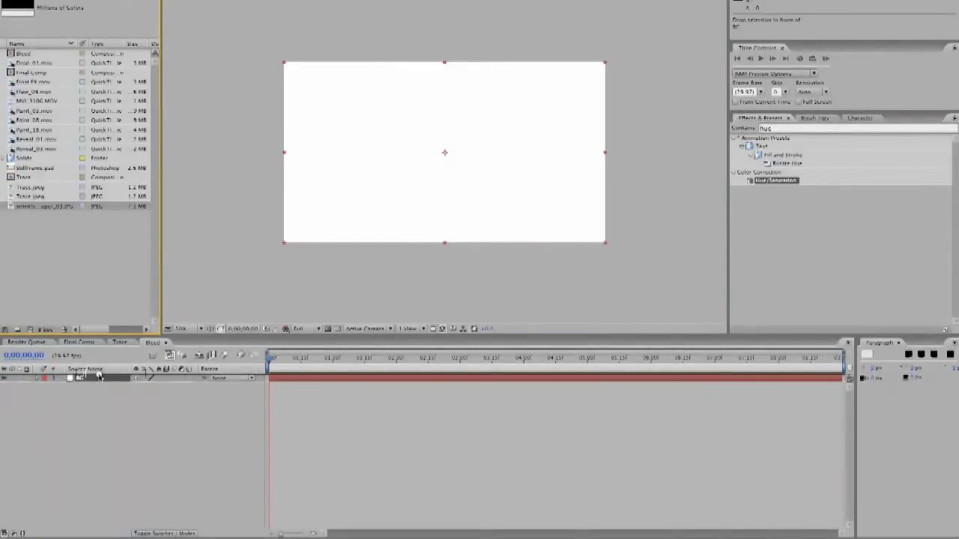
left_click_drag(99, 376, 98, 378)
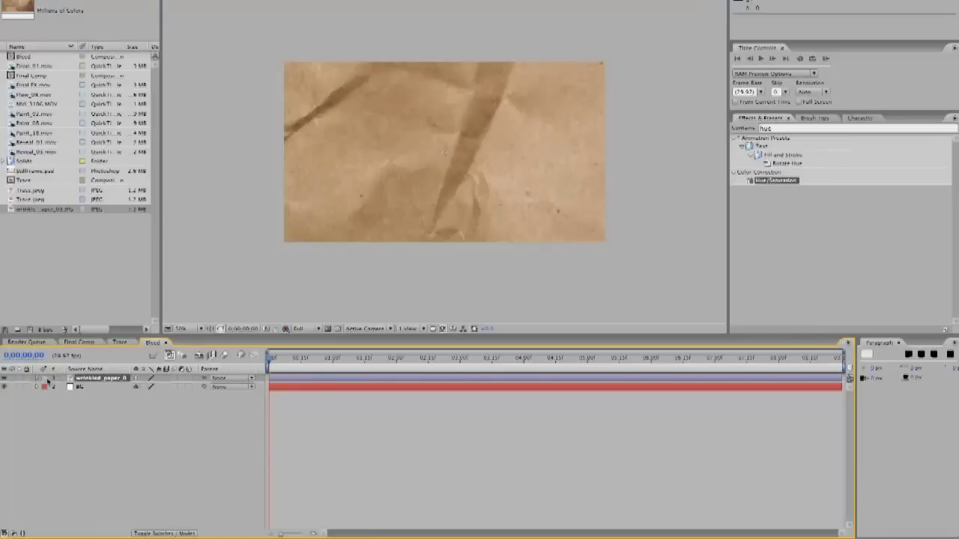
Scale the paper layer to about 33%, reposition it over the frame, and apply Hue/Saturation
left_click(42, 380)
left_click(44, 388)
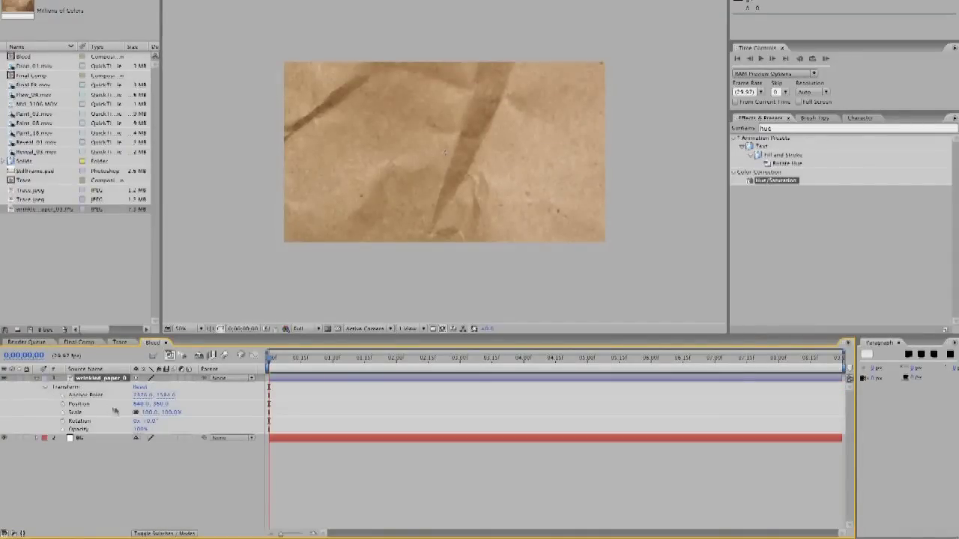
left_click_drag(150, 412, 118, 413)
left_click_drag(581, 259, 556, 224)
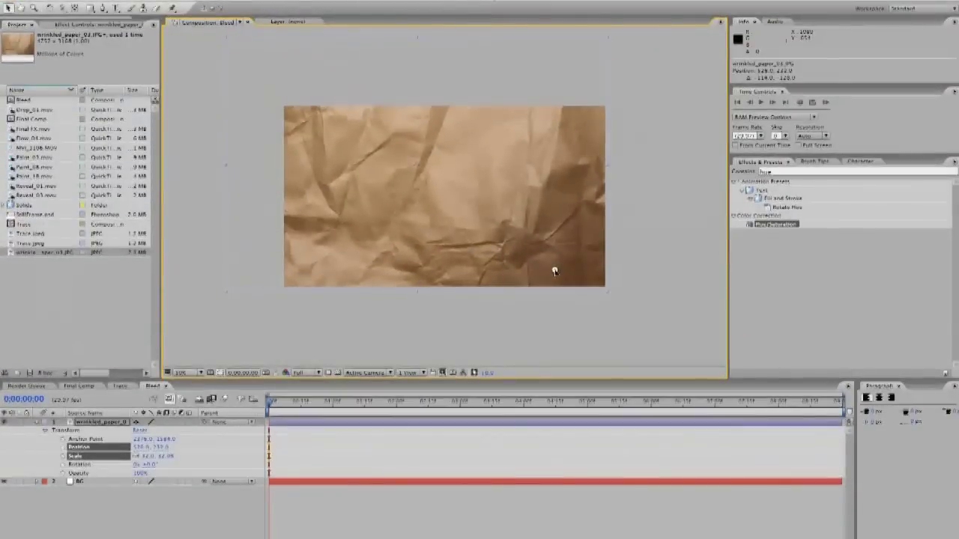
left_click_drag(556, 271, 547, 277)
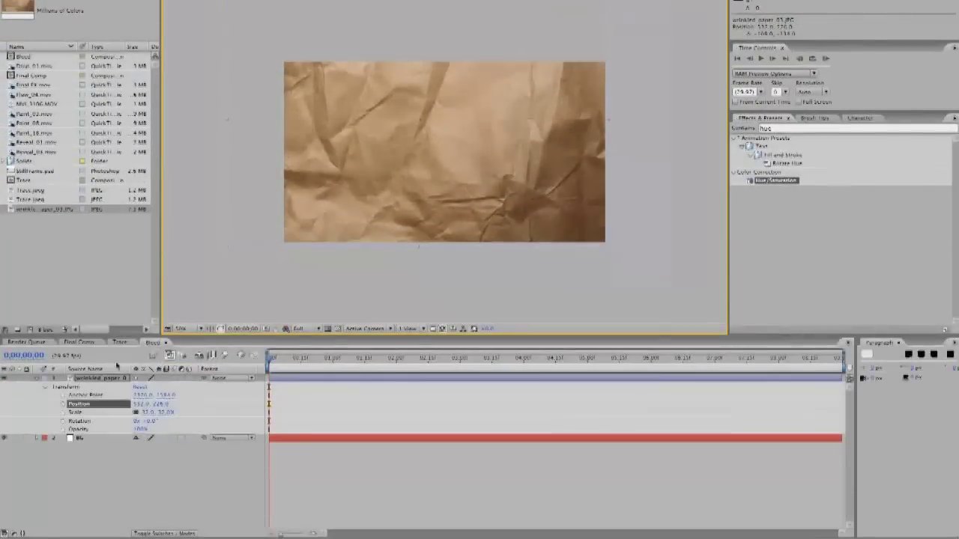
left_click(36, 379)
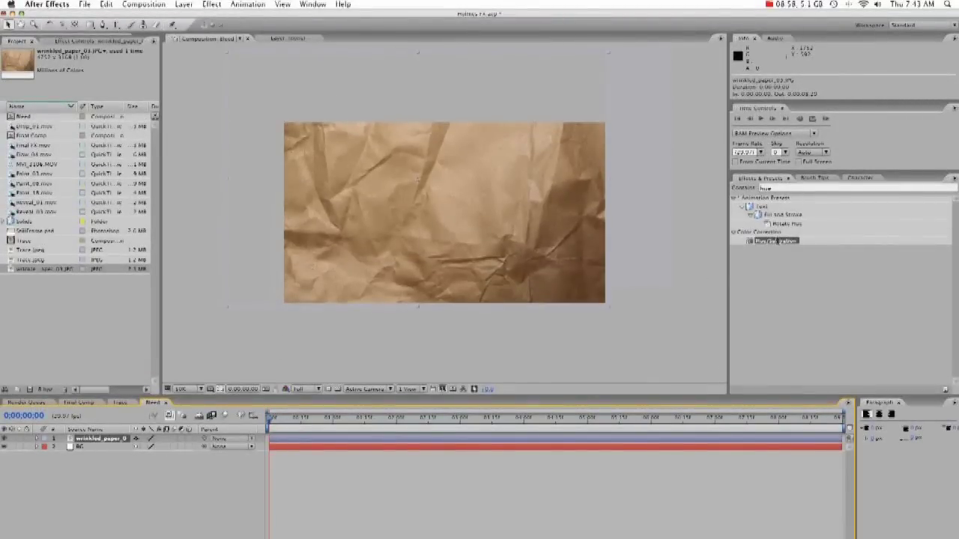
left_click_drag(775, 241, 124, 438)
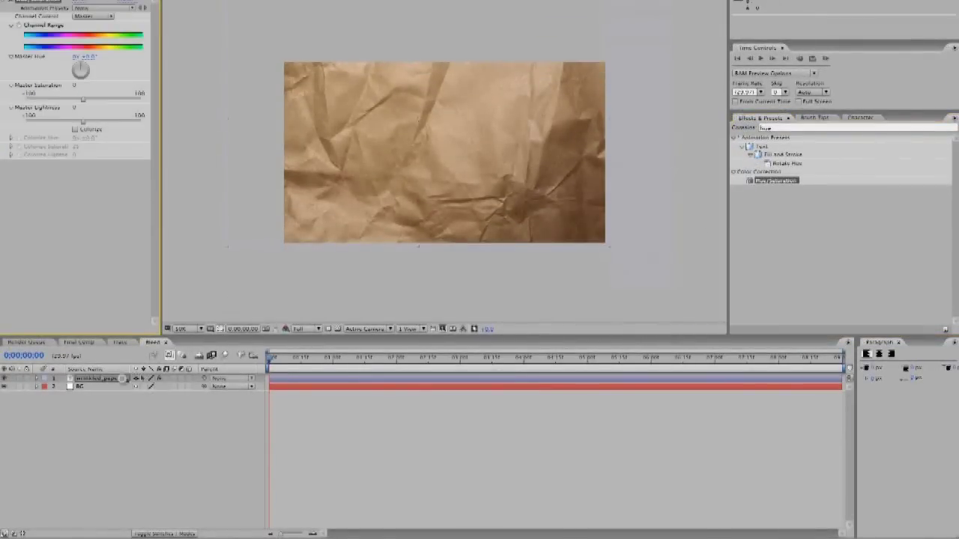
Add Brightness & Contrast to the paper, set Master Saturation to -100 and brightness 48
left_click(760, 128)
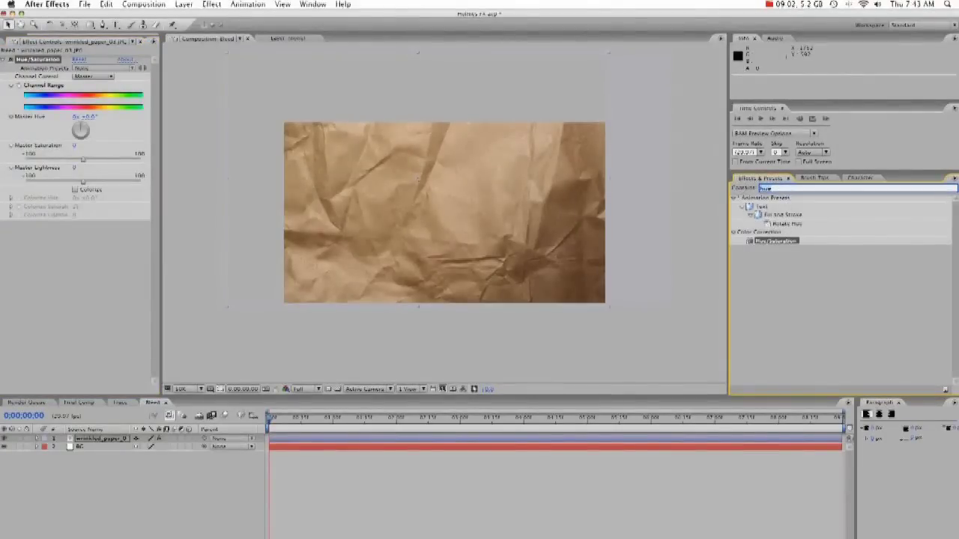
type("bright")
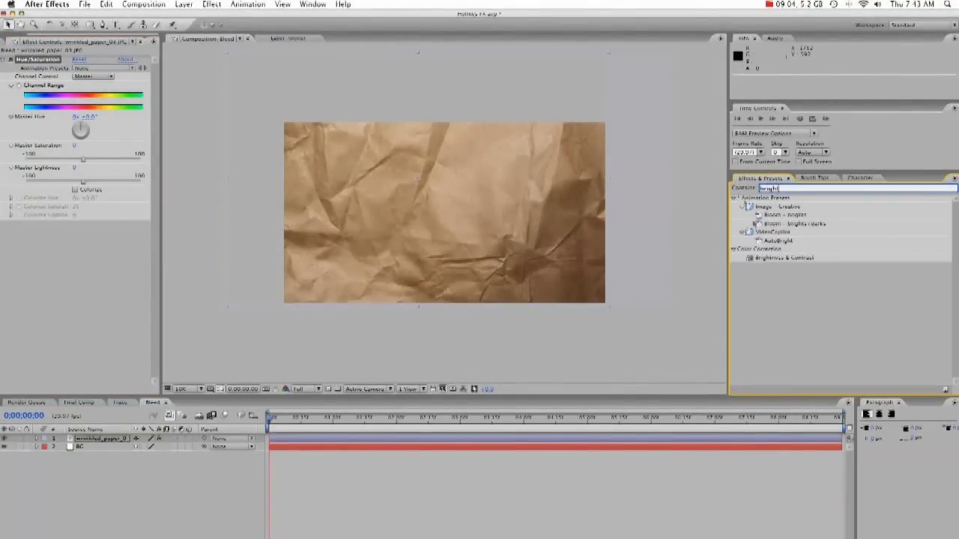
left_click_drag(769, 259, 82, 438)
left_click(83, 163)
left_click_drag(82, 159, 26, 160)
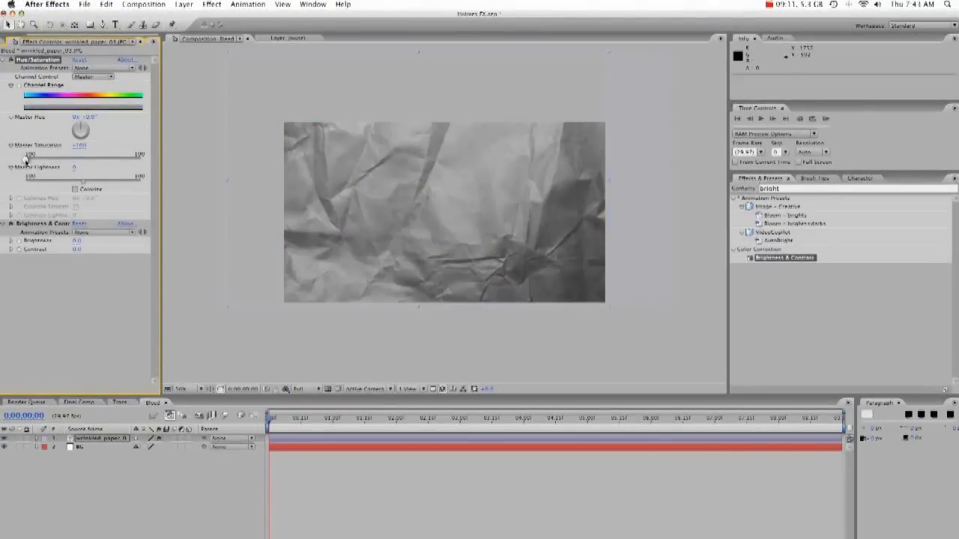
left_click_drag(75, 242, 117, 250)
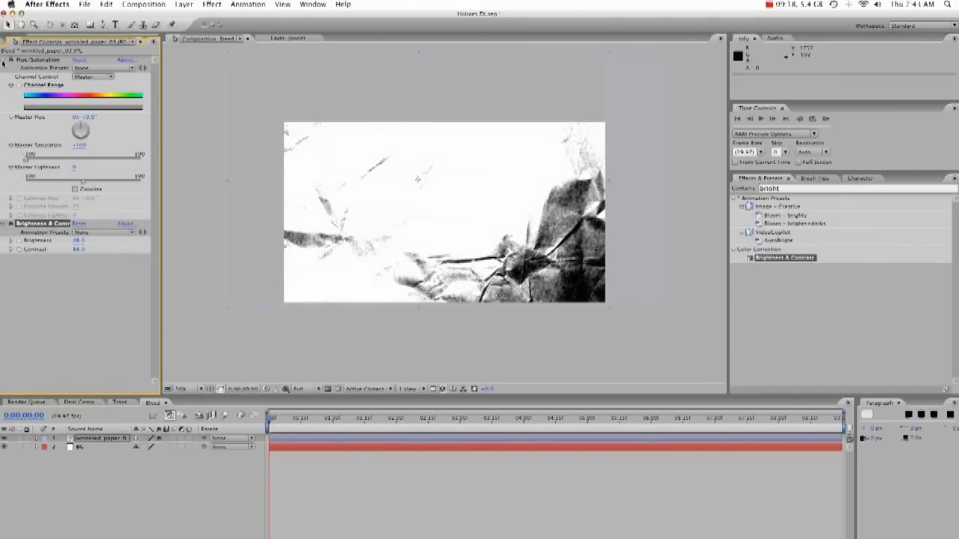
Collapse the paper's effect controls and select Reveal_01.mov in the project list
left_click(4, 60)
left_click(5, 67)
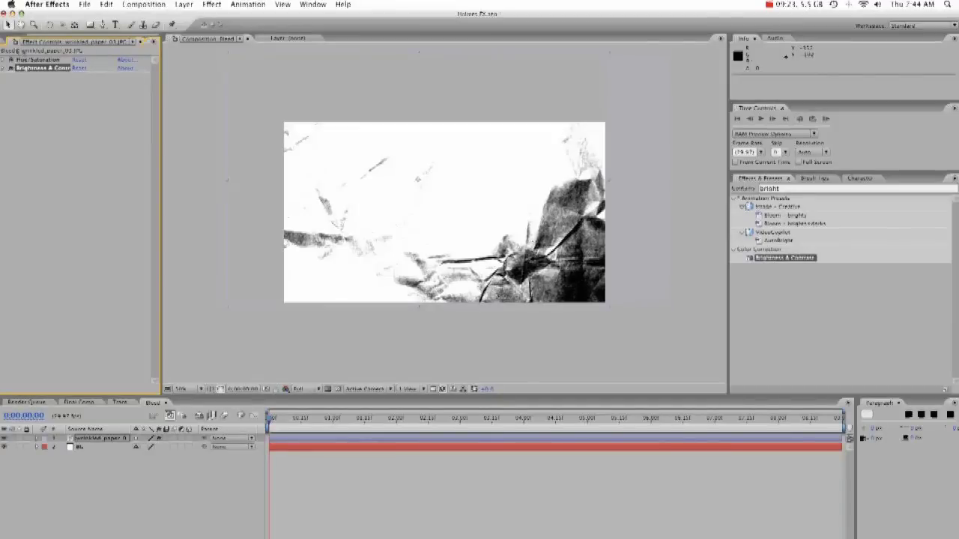
left_click(4, 43)
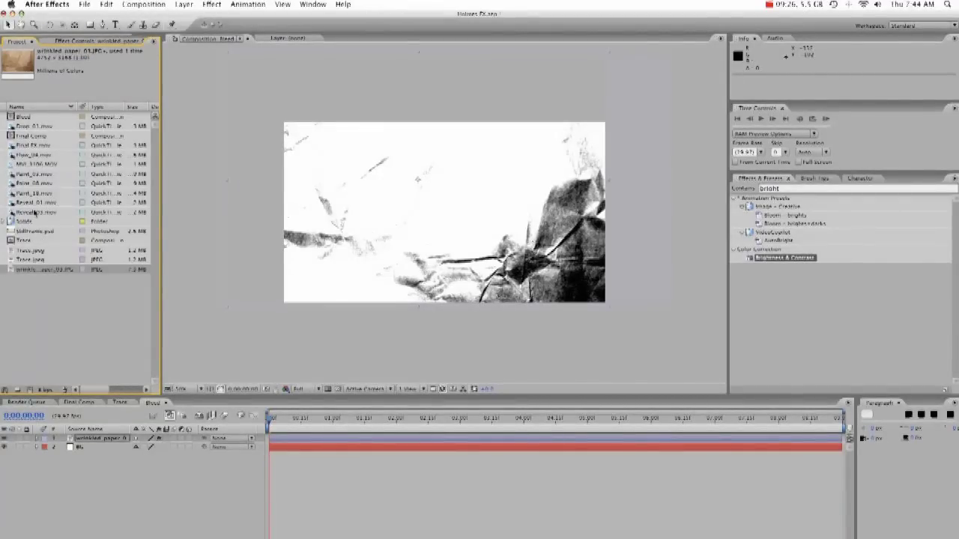
left_click(35, 204)
Add Reveal_01.mov as the top layer with a new white solid beneath it
left_click_drag(95, 362, 81, 376)
right_click(91, 434)
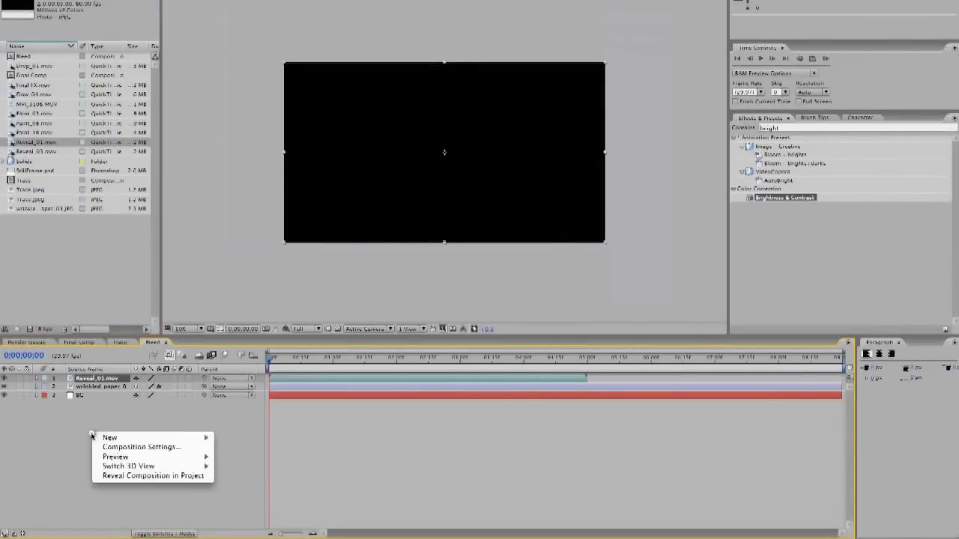
mouse_move(171, 439)
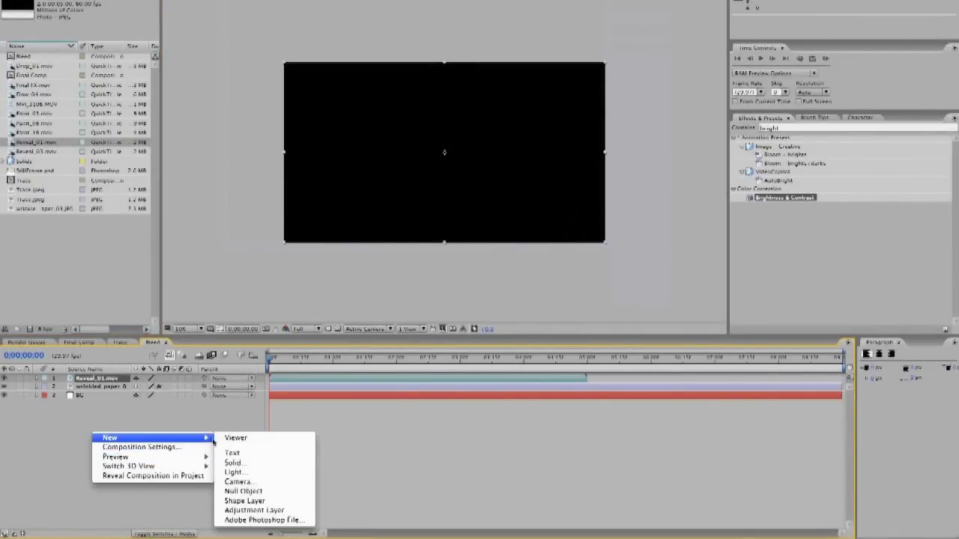
left_click(233, 462)
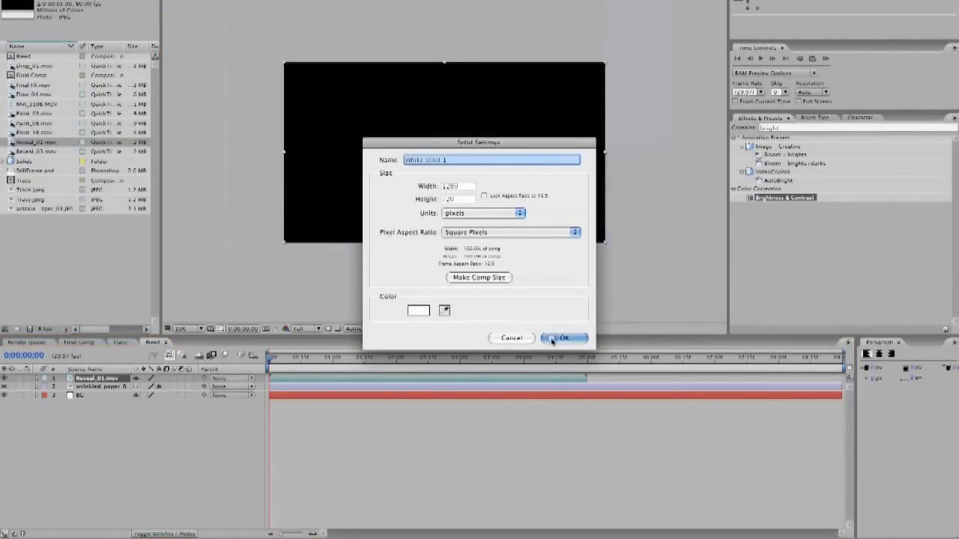
left_click(559, 338)
left_click_drag(111, 381, 113, 391)
left_click_drag(275, 369, 517, 366)
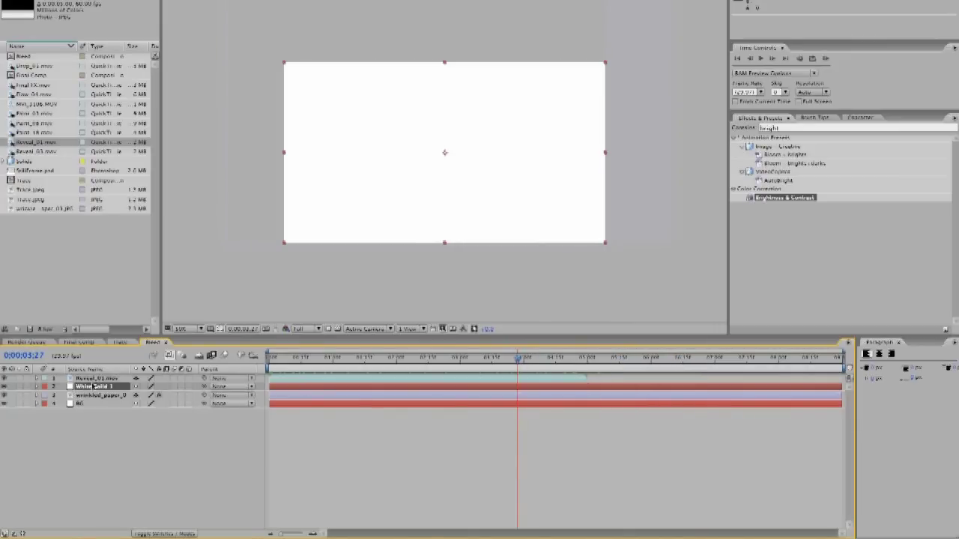
Pre-compose Reveal_01.mov and the white solid into a comp named Look 1
left_click(93, 378, "shift")
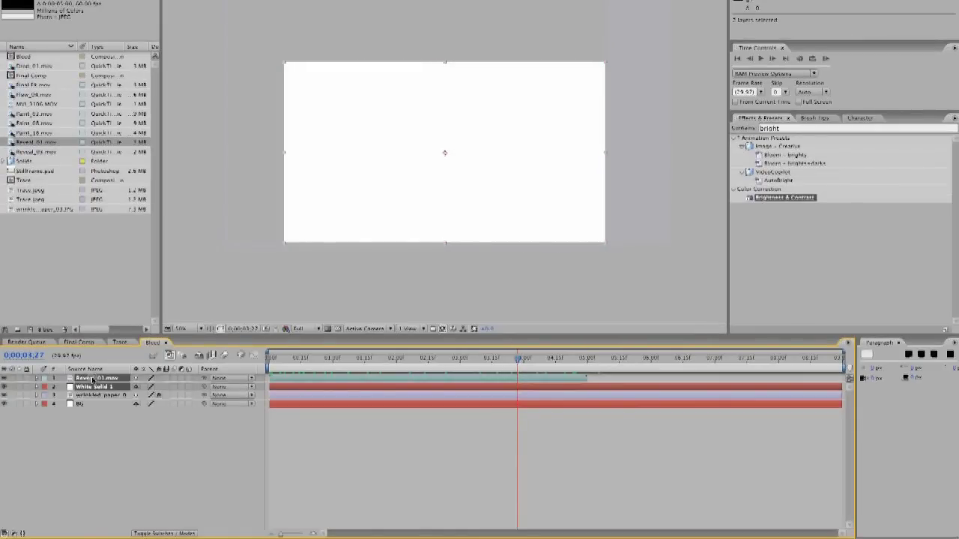
right_click(93, 383)
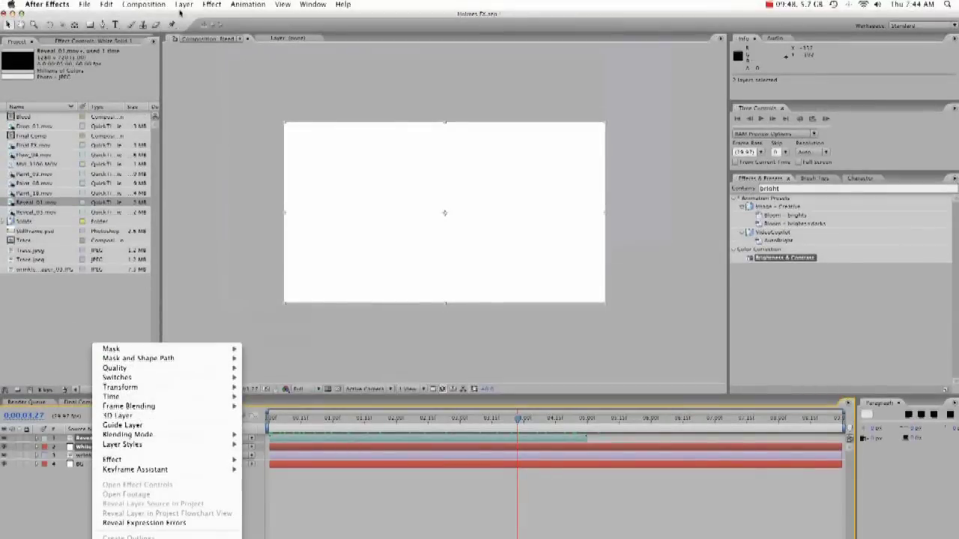
left_click(181, 9)
left_click(183, 4)
left_click(209, 348)
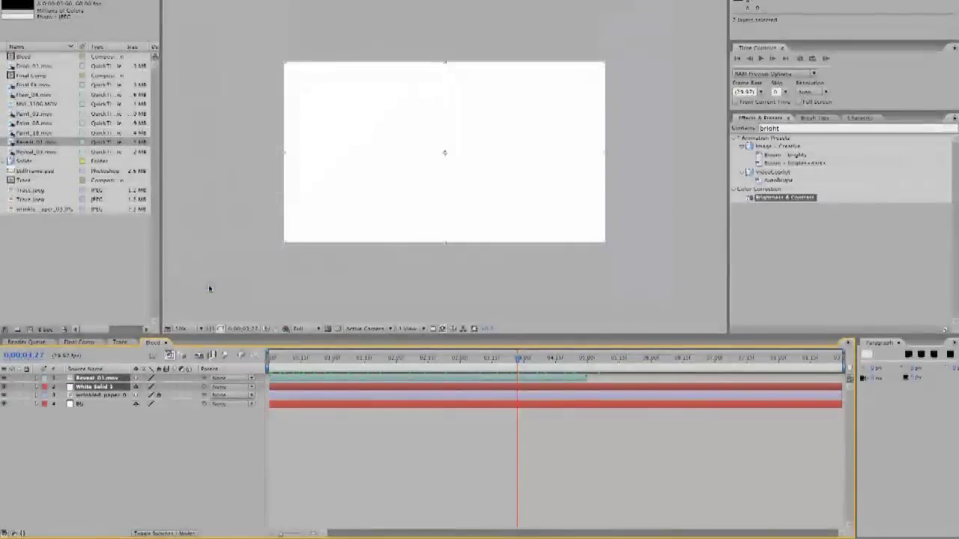
type("rook 1")
key("Return")
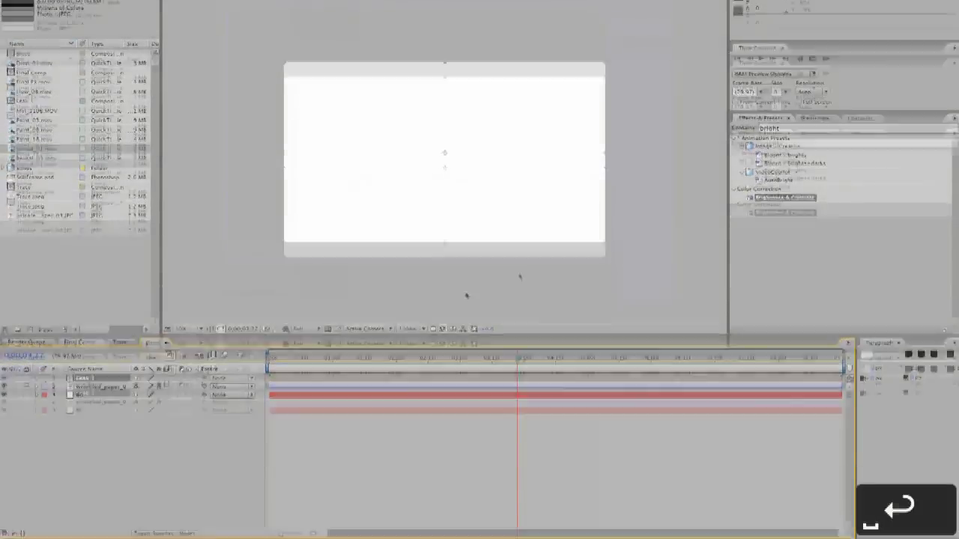
left_click(103, 387)
key("super+5")
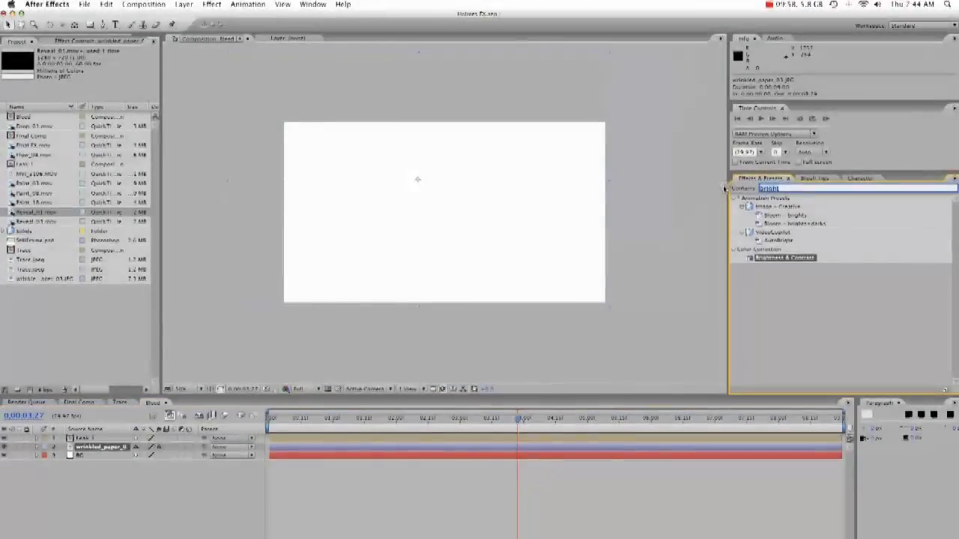
Apply Set Matte to the paper, using Lightness taken from the Leak 1 layer
type("set matte")
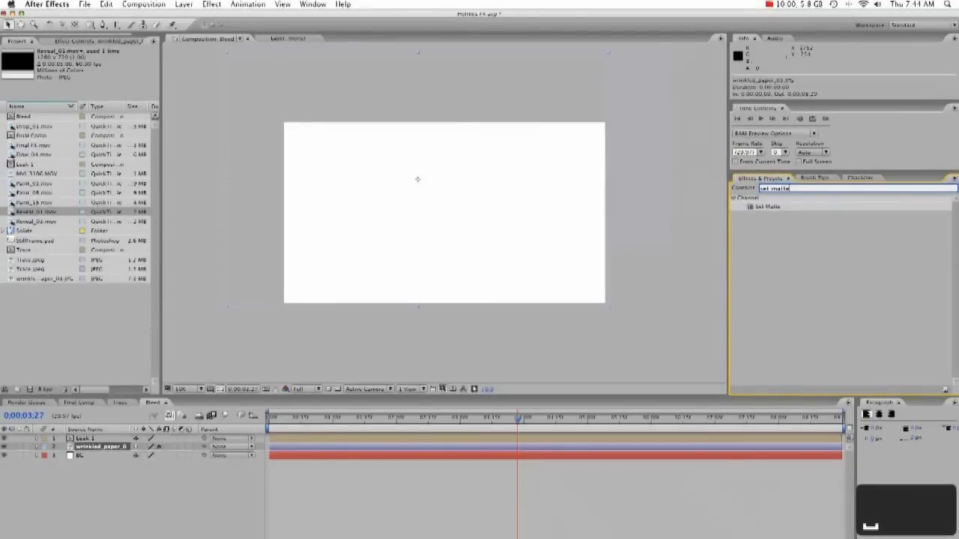
left_click_drag(760, 208, 109, 449)
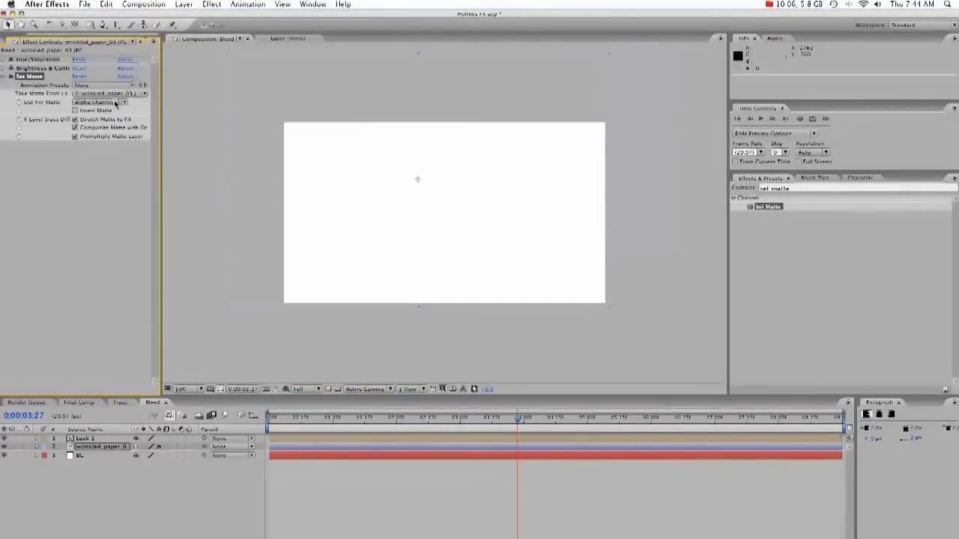
left_click(116, 103)
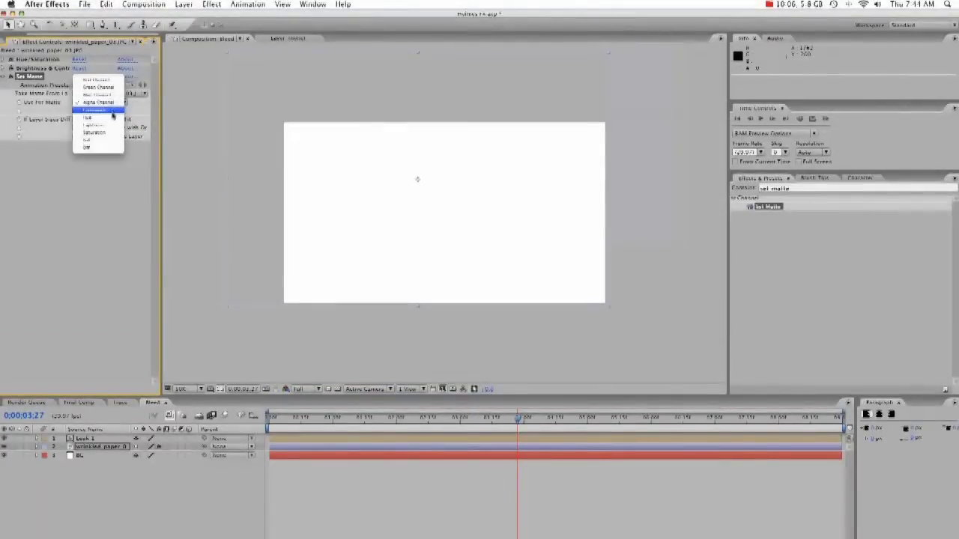
left_click(105, 124)
left_click(119, 94)
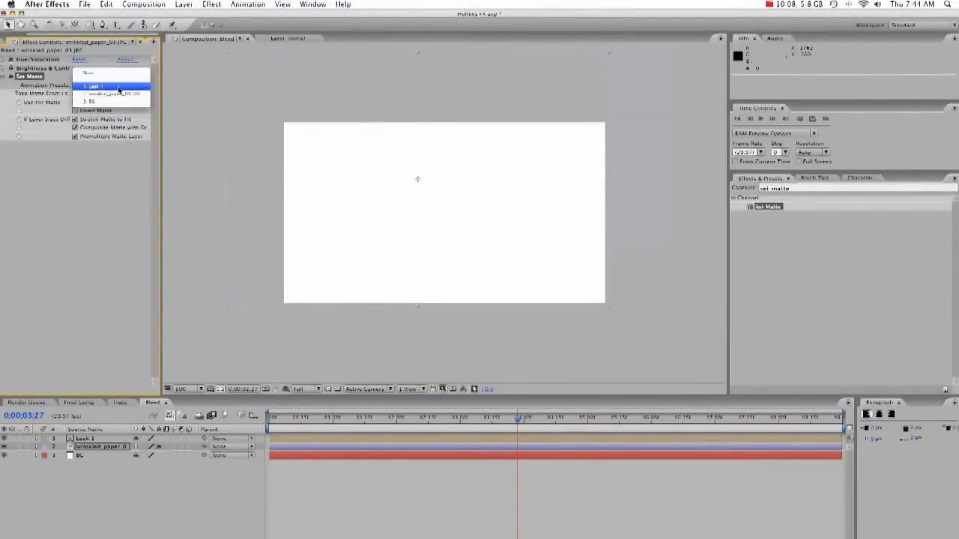
left_click(119, 93)
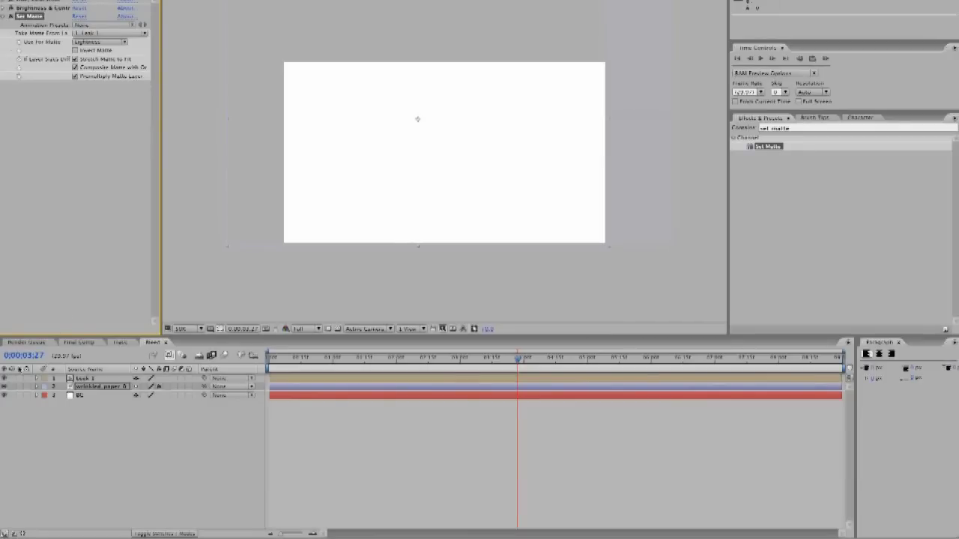
Shift Leak 1 to start at about one second and preview the fade
left_click(5, 387)
left_click_drag(471, 364, 396, 362)
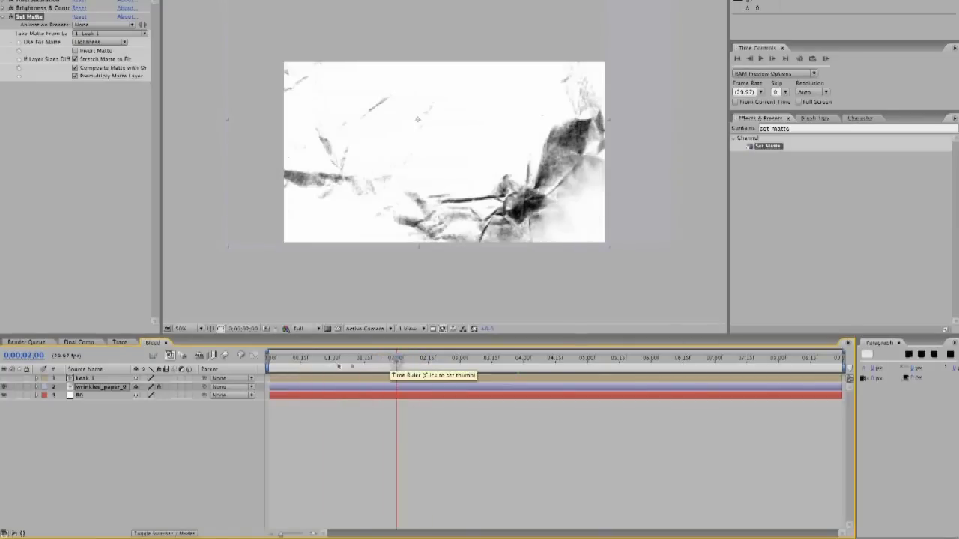
left_click(334, 362)
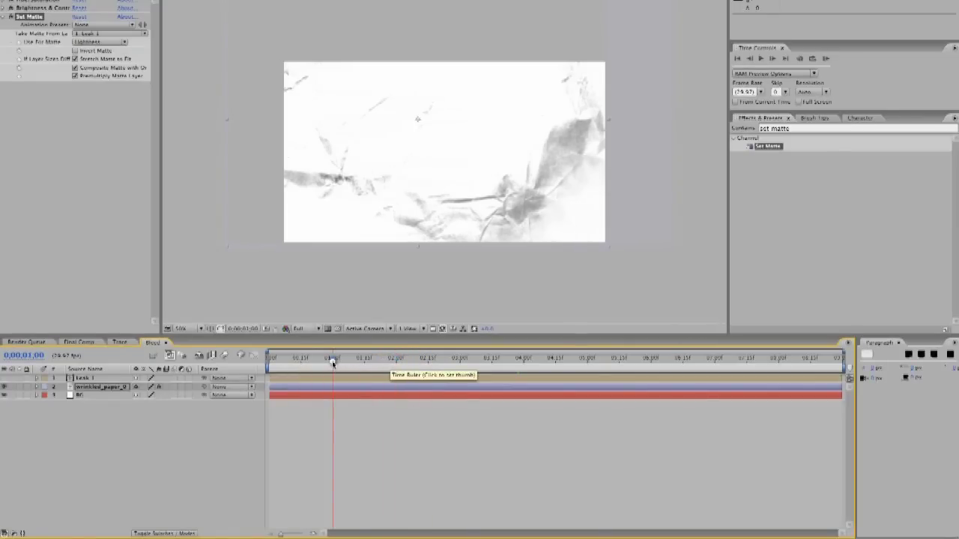
left_click(282, 381)
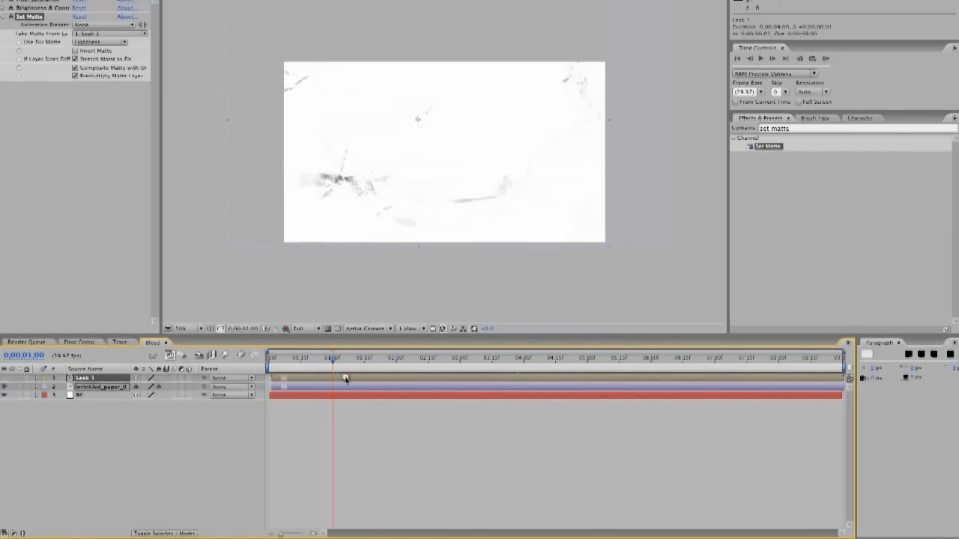
left_click_drag(345, 379, 349, 378)
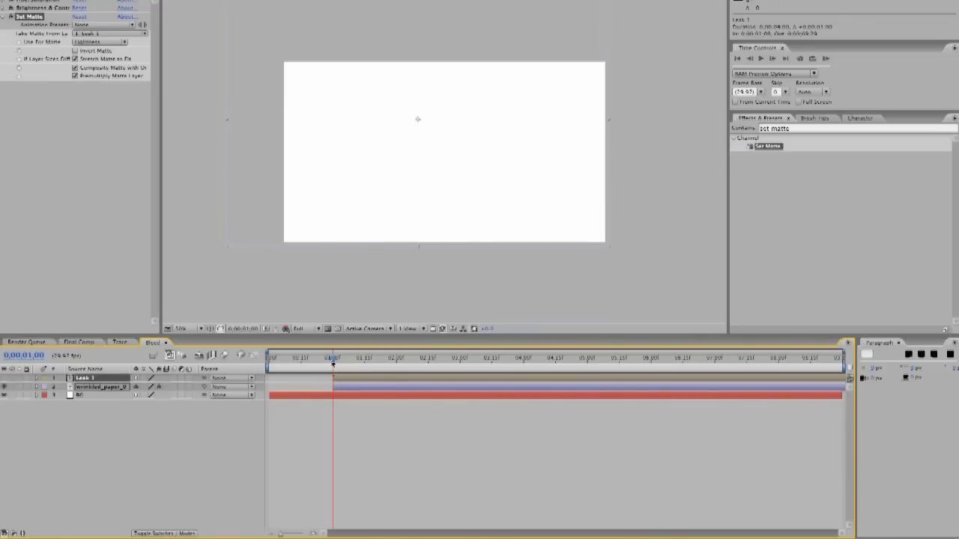
mouse_move(365, 362)
left_mouse_down()
mouse_move(379, 362)
mouse_move(323, 362)
mouse_move(391, 362)
mouse_move(316, 362)
mouse_move(365, 363)
left_mouse_up()
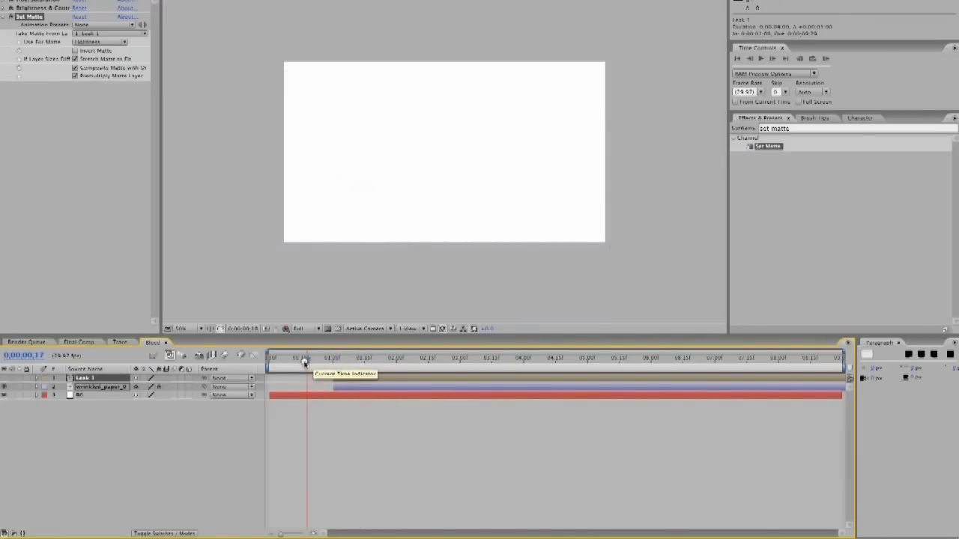
left_click_drag(300, 362, 268, 363)
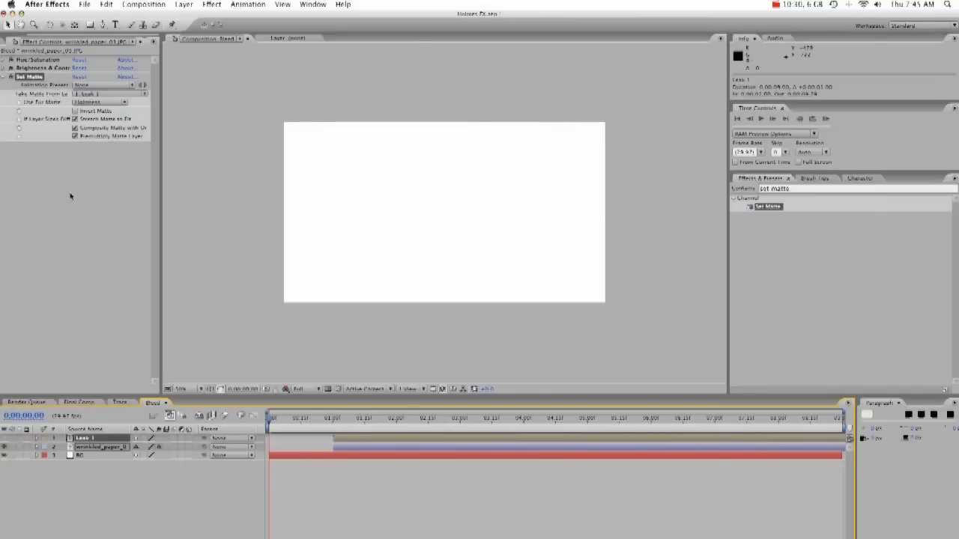
Add the Trace comp to Bleed and duplicate it
left_click(4, 43)
left_click_drag(29, 253, 94, 440)
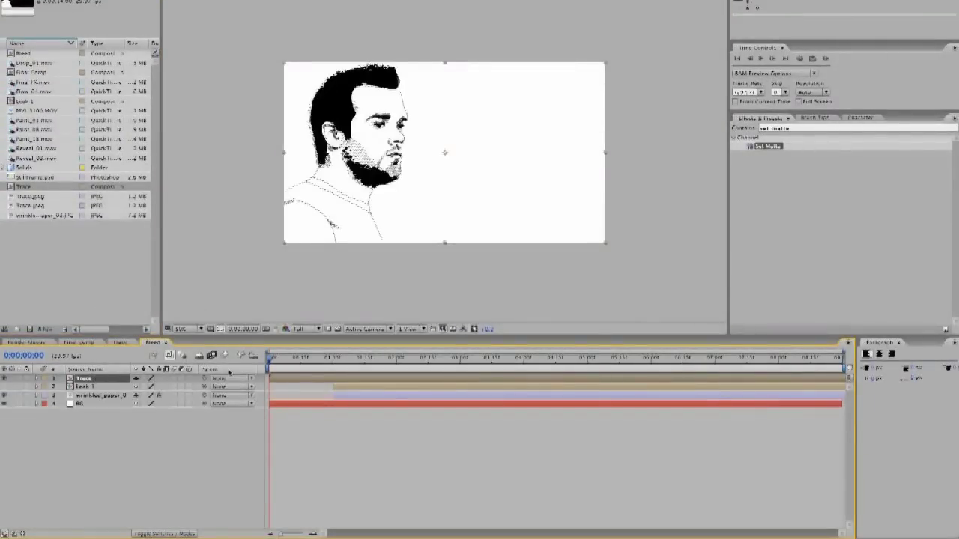
key("super+d")
key("super+f")
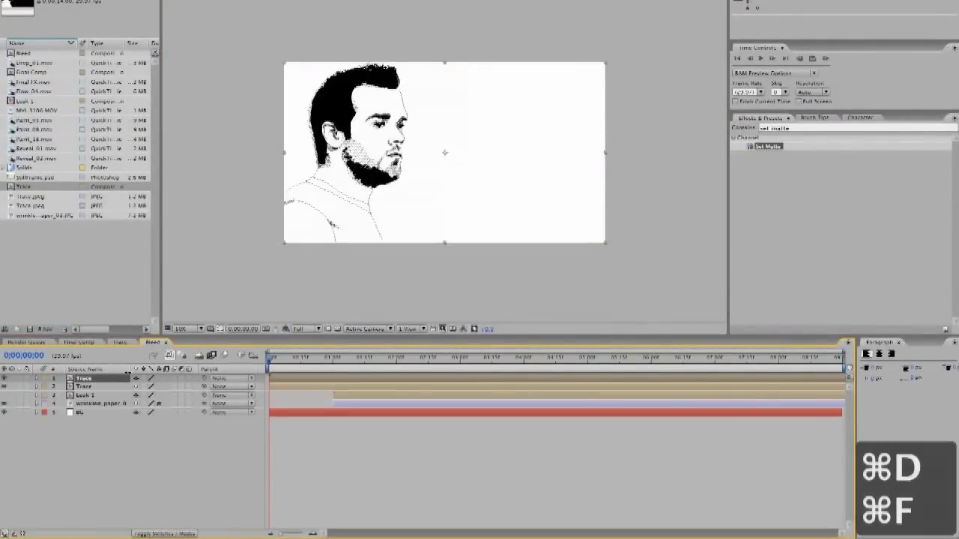
Paint the white shirt black with the Brush tool inside one Trace layer
double_click(110, 380)
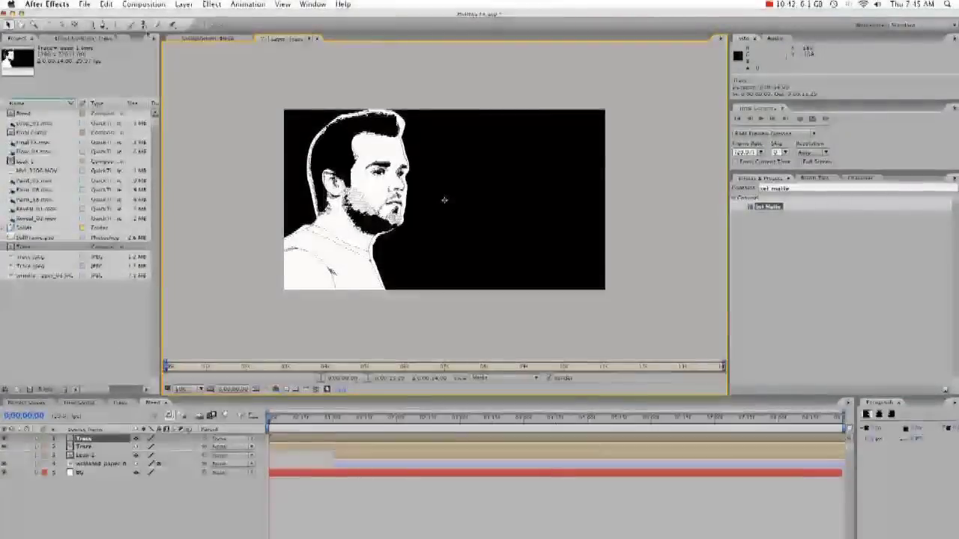
key("super+b")
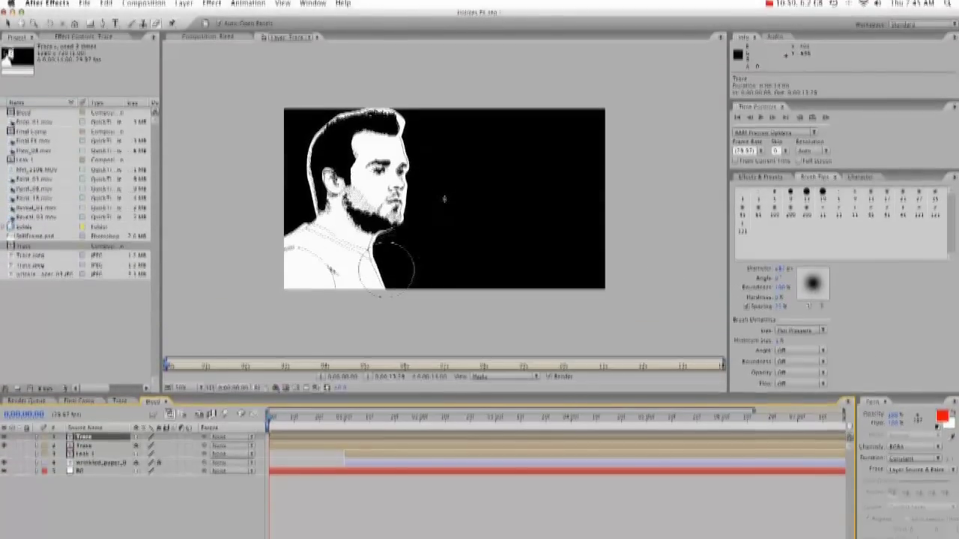
mouse_move(386, 266)
left_mouse_down()
mouse_move(248, 217)
mouse_move(299, 225)
mouse_move(320, 241)
mouse_move(341, 217)
mouse_move(319, 176)
mouse_move(322, 120)
mouse_move(359, 117)
mouse_move(378, 138)
mouse_move(326, 180)
mouse_move(349, 247)
left_mouse_up()
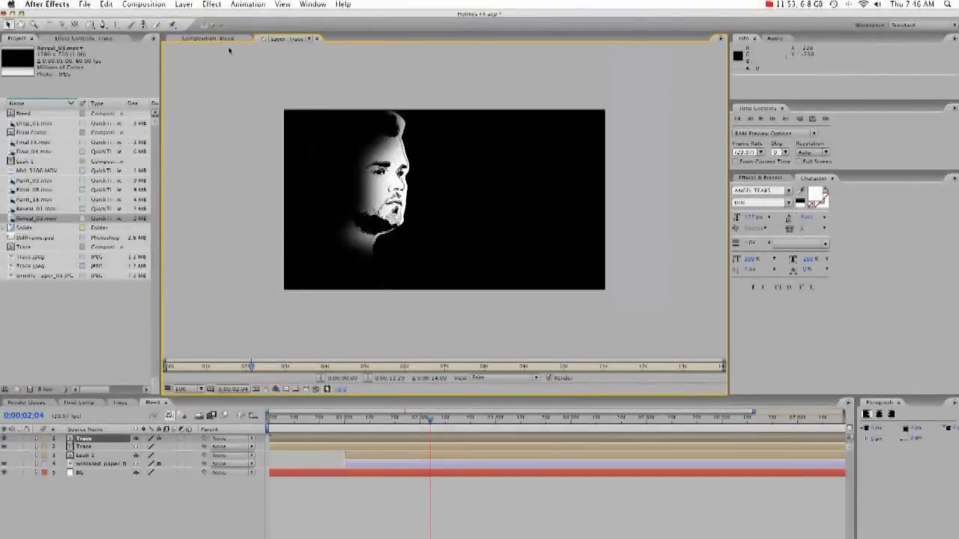
left_click(227, 40)
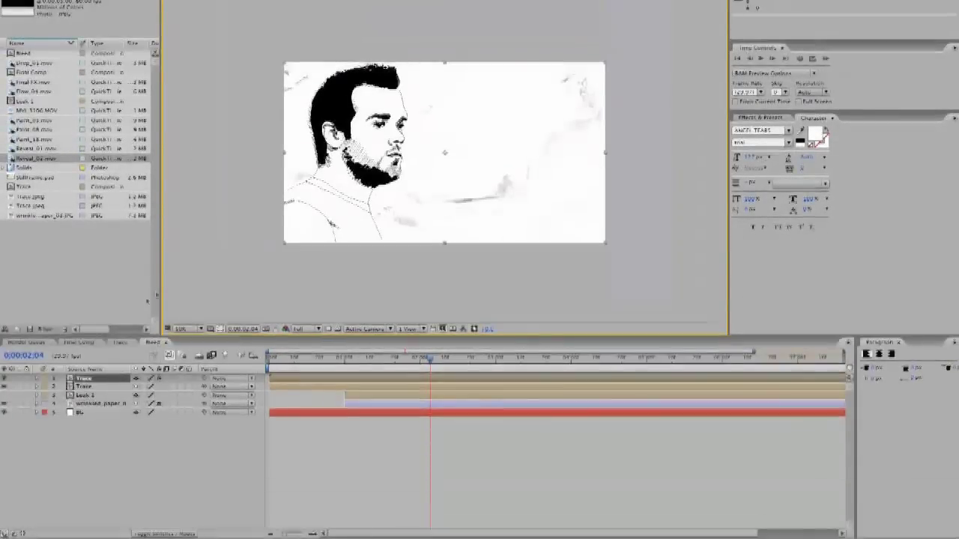
Compare the painted Trace layer, then add Reveal_03.mov as the top layer
left_click(4, 387)
left_click(4, 388)
left_click(4, 388)
left_click(4, 387)
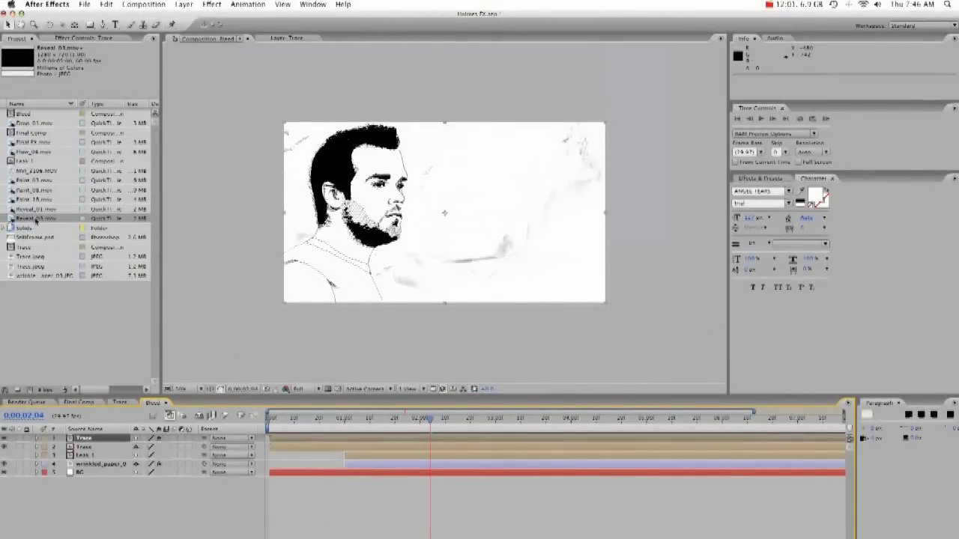
mouse_move(36, 219)
left_mouse_down()
mouse_move(83, 405)
mouse_move(105, 438)
left_mouse_up()
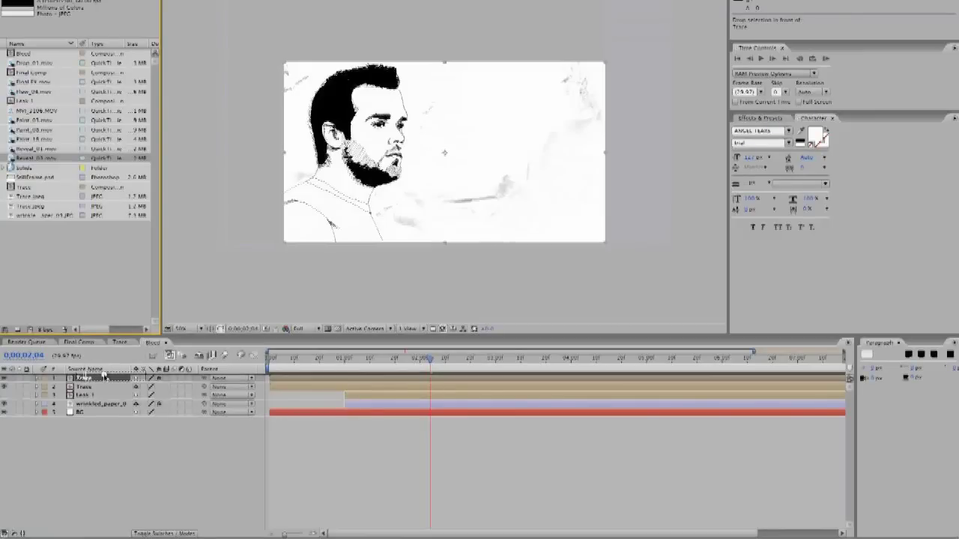
left_click_drag(104, 376, 105, 378)
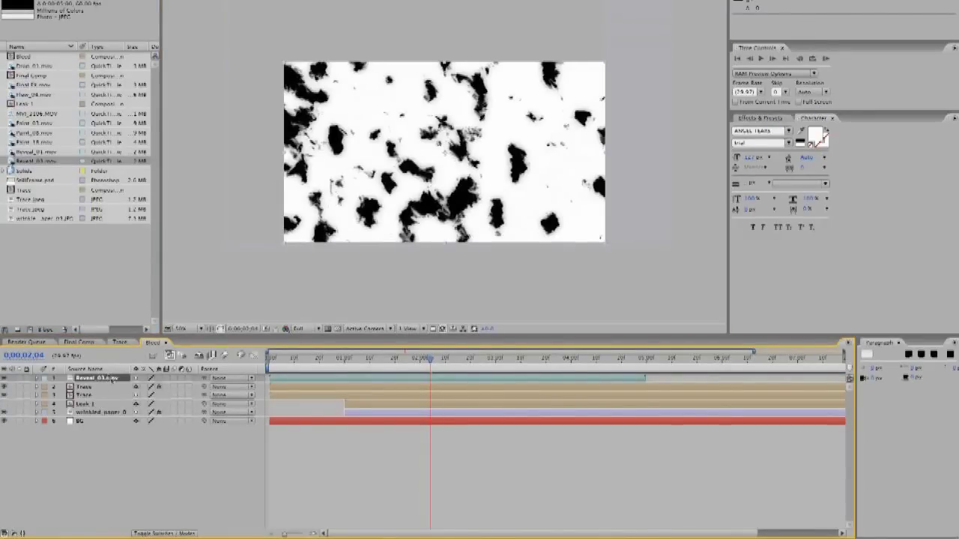
Add a new white solid and place it below Reveal_03.mov
right_click(110, 448)
mouse_move(168, 449)
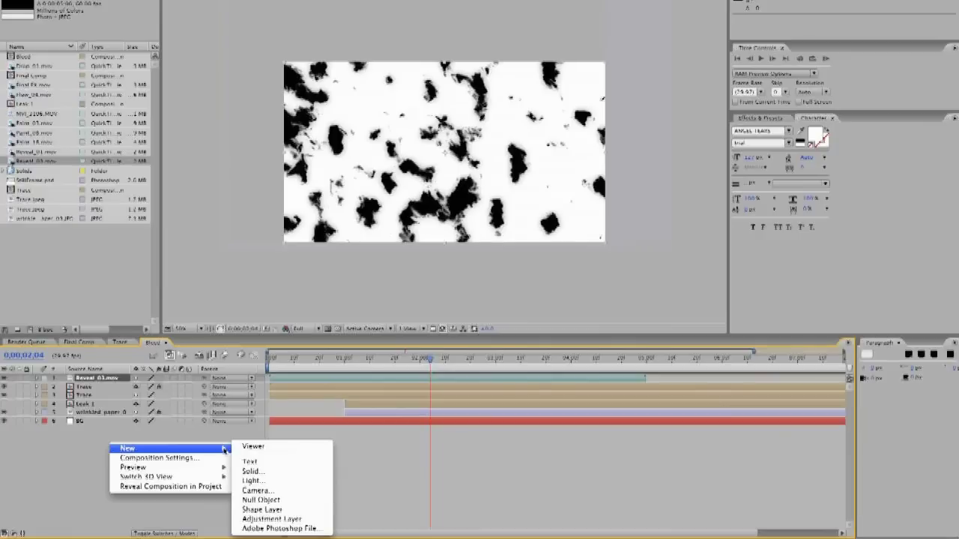
left_click(253, 471)
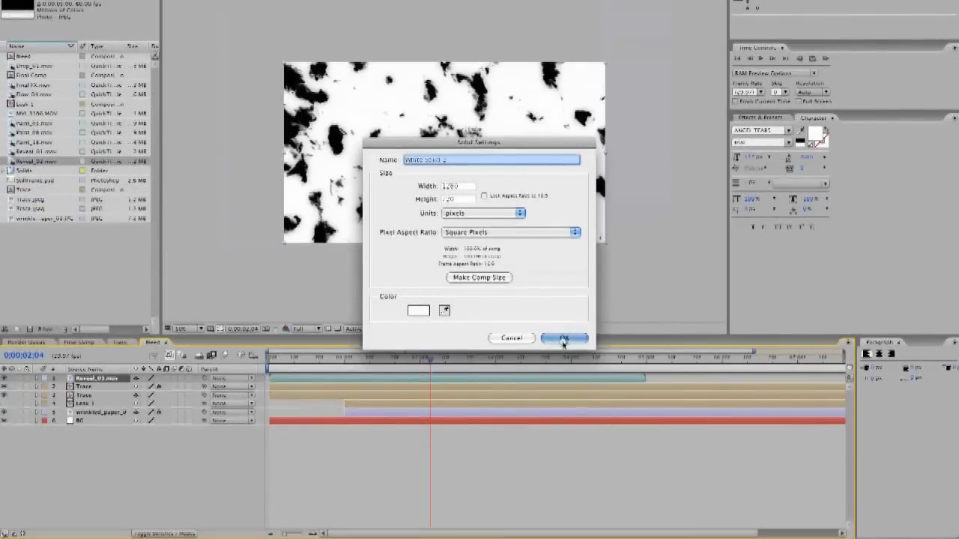
left_click(564, 398)
left_click_drag(115, 379, 116, 391)
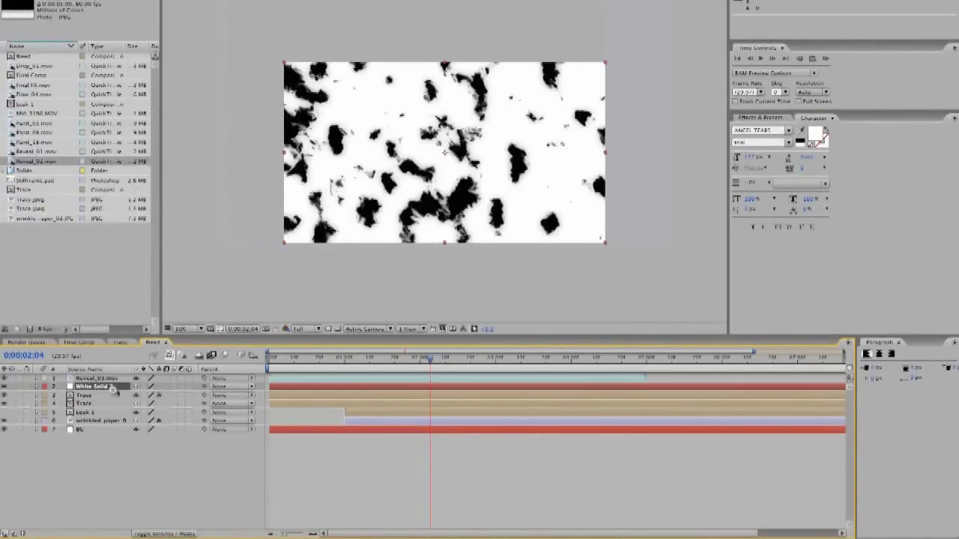
Pre-compose Reveal_03.mov and the white solid into a comp named Leak 2
key("Home")
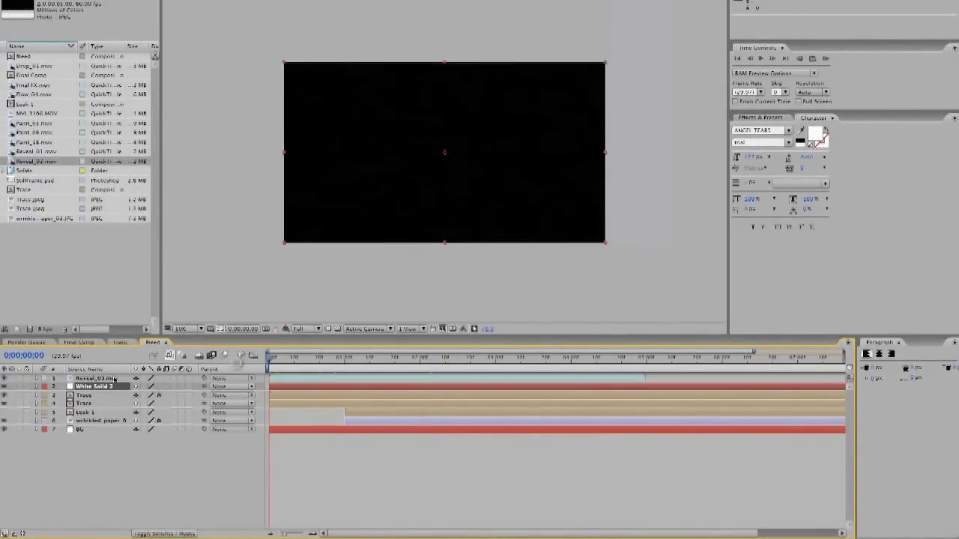
left_click(112, 379)
right_click(114, 379)
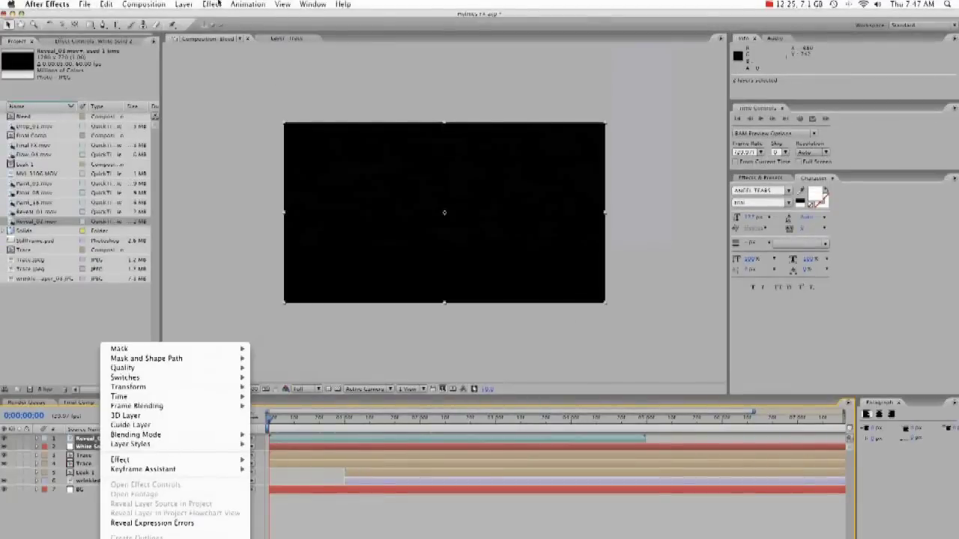
left_click(217, 4)
left_click(184, 4)
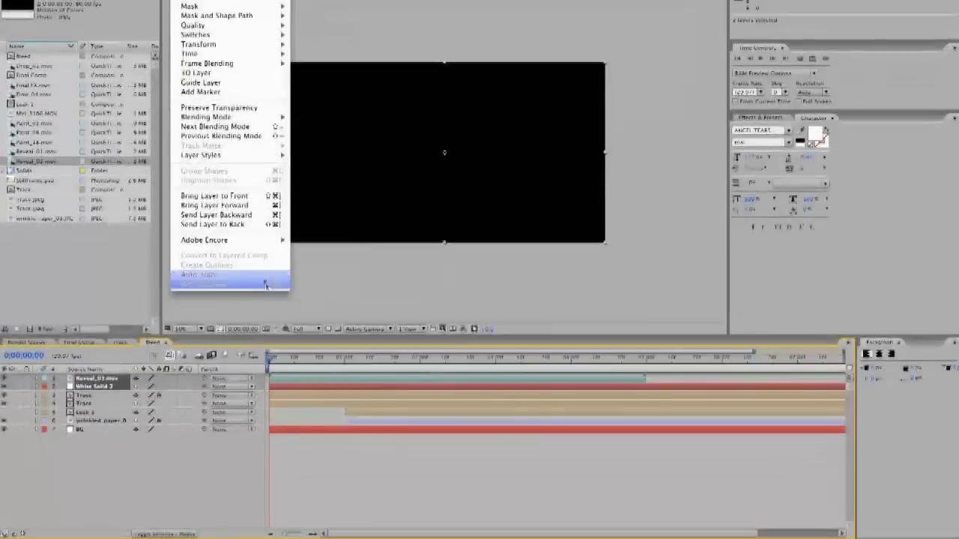
left_click(266, 286)
type("Le")
key("BackSpace")
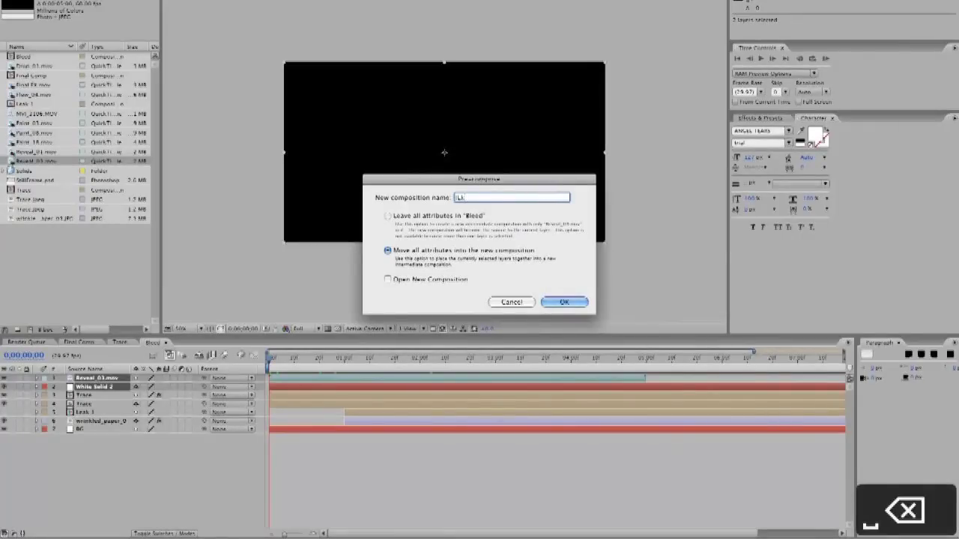
key("BackSpace")
key("BackSpace")
key("BackSpace")
key("BackSpace")
key("BackSpace")
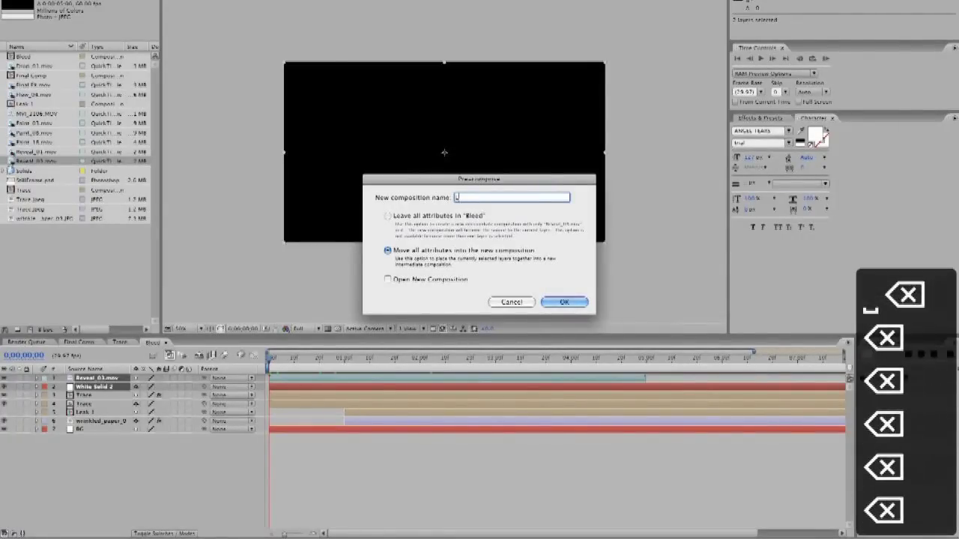
key("Return")
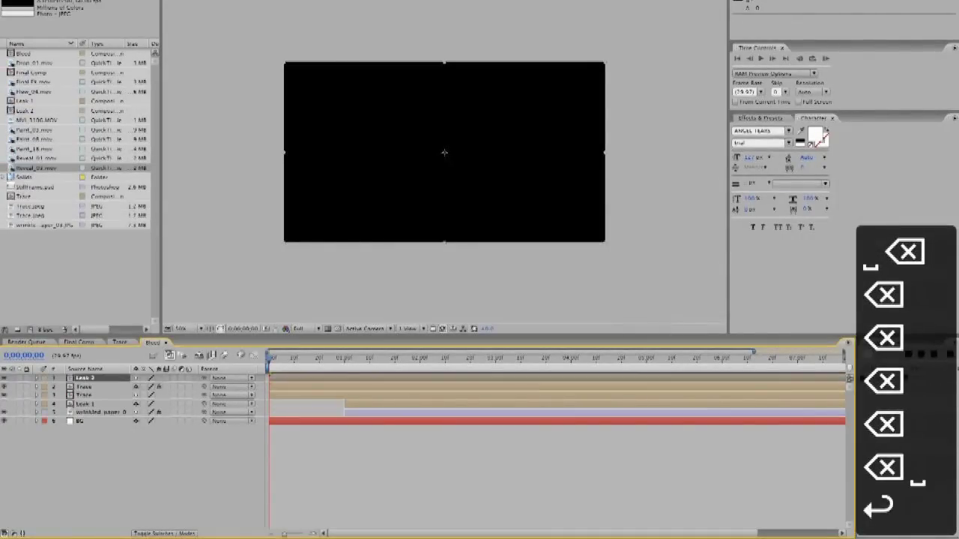
left_click(99, 396)
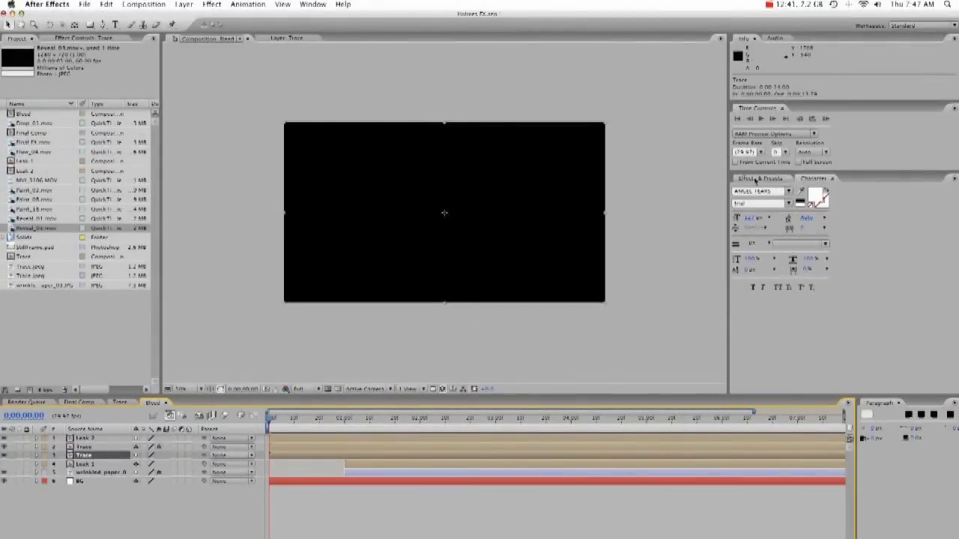
Apply Set Matte to the lower Trace layer, using Leak 2's lightness as the matte
left_click(757, 180)
mouse_move(762, 210)
left_mouse_down()
mouse_move(225, 427)
mouse_move(105, 458)
left_mouse_up()
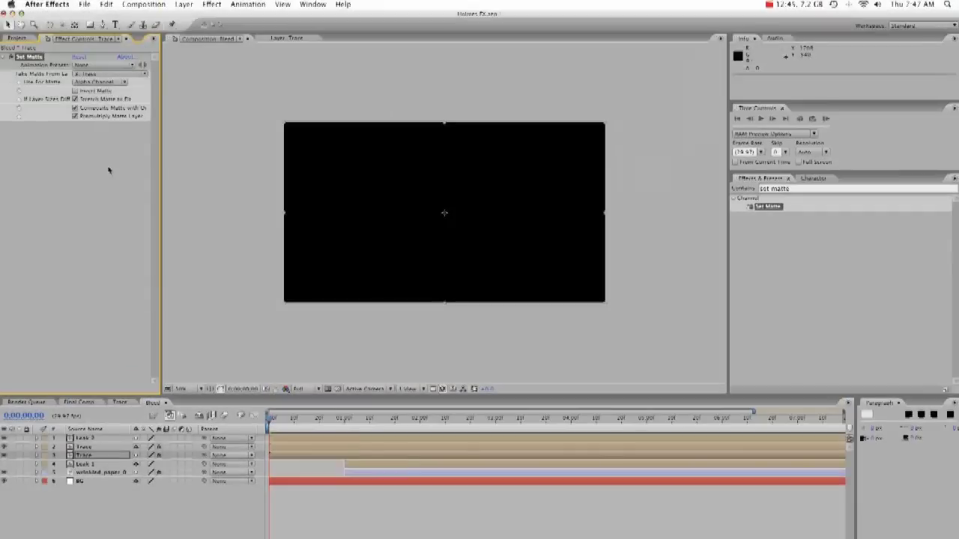
left_click(98, 73)
left_click(102, 65)
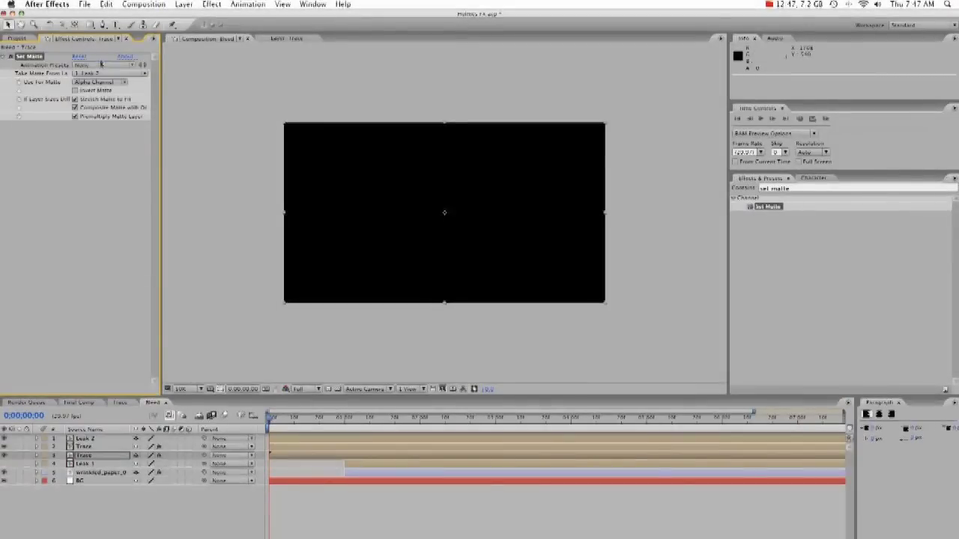
left_click(97, 82)
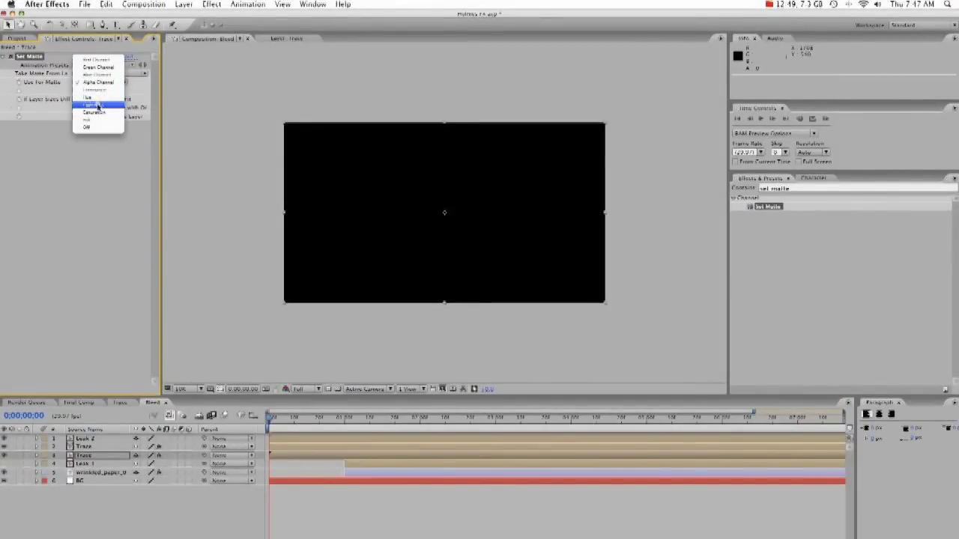
left_click(101, 111)
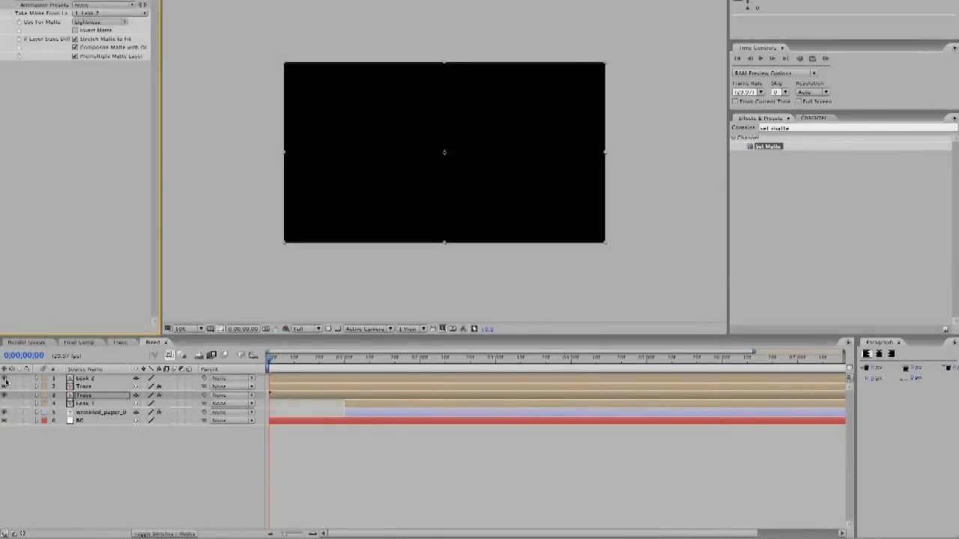
Trim Leak 2 and both Trace layers to start at 0;00;00;15
left_click(5, 382)
left_click_drag(275, 363, 313, 371)
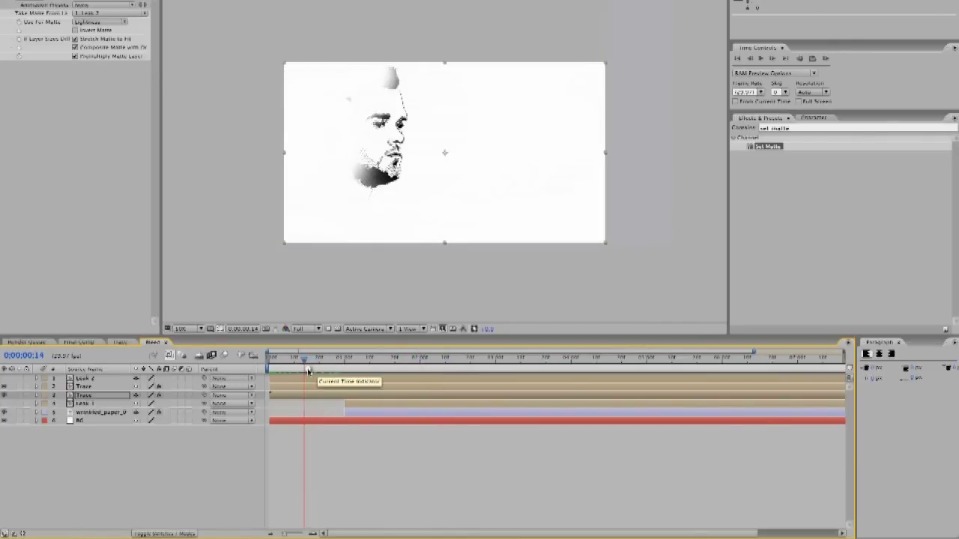
left_click(283, 379)
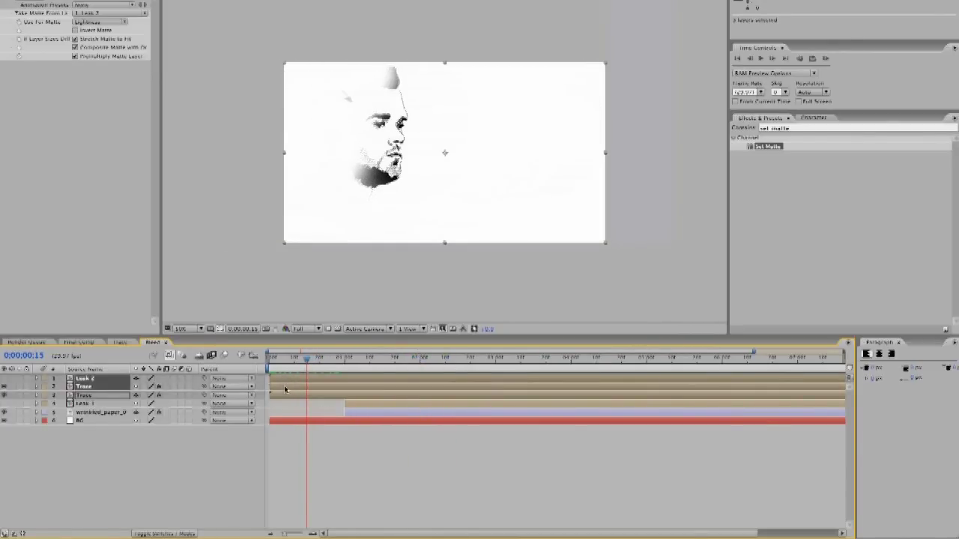
left_click_drag(274, 378, 317, 380)
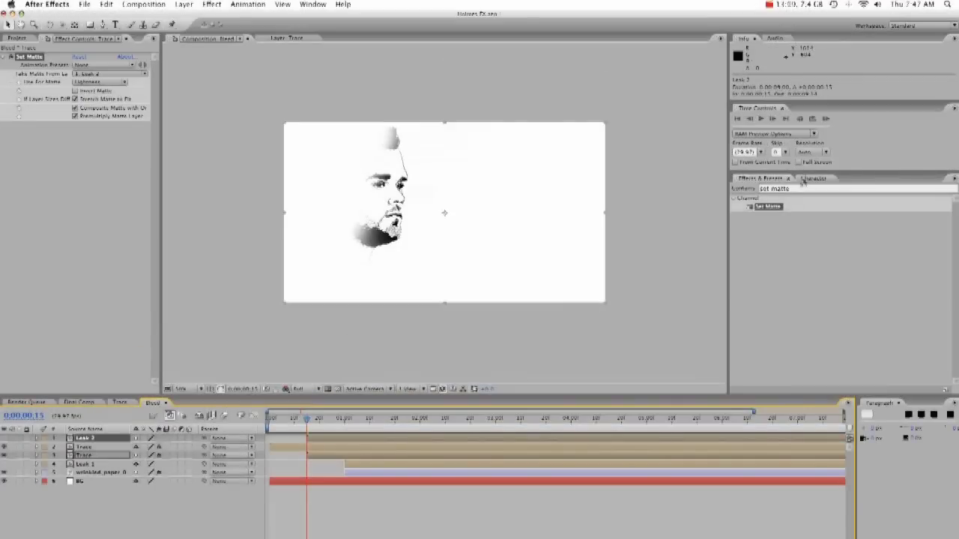
left_click(803, 179)
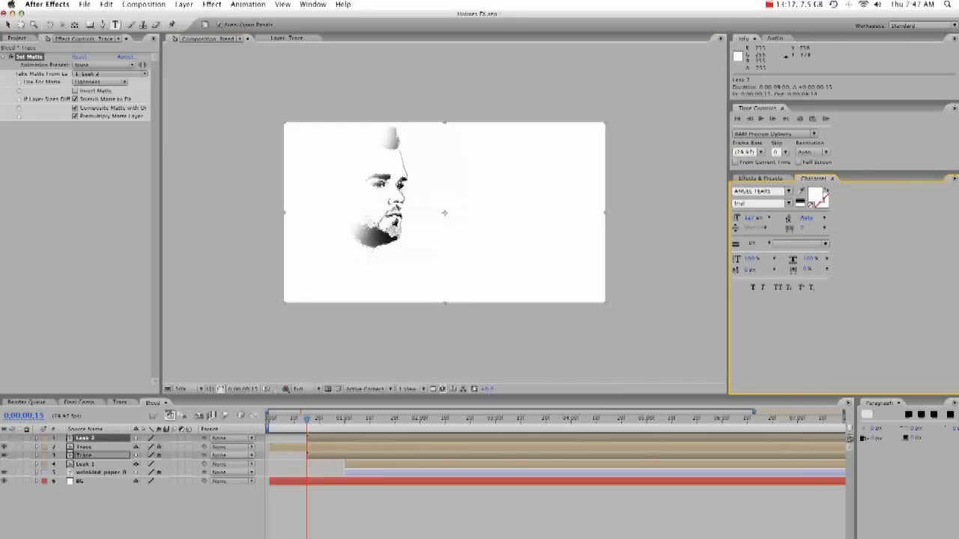
left_click(475, 263)
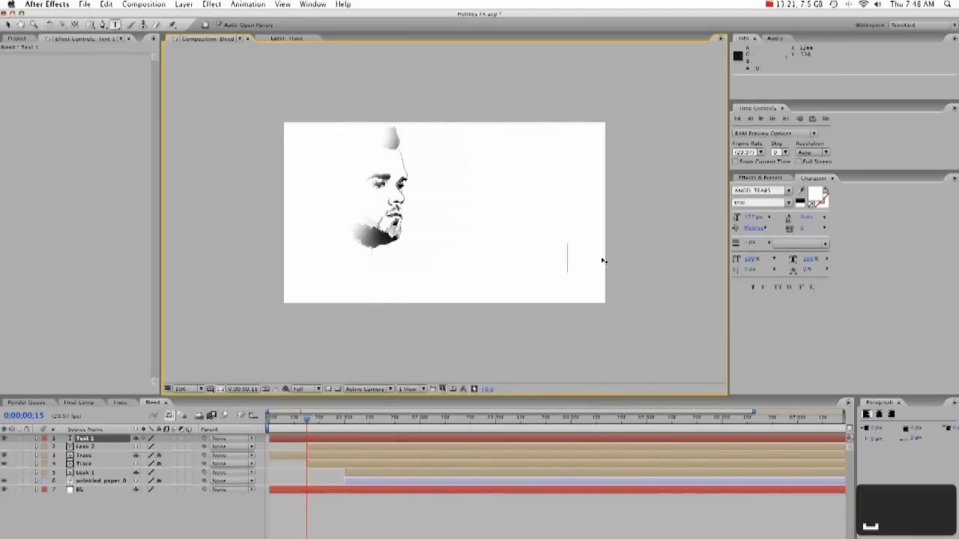
key("Escape")
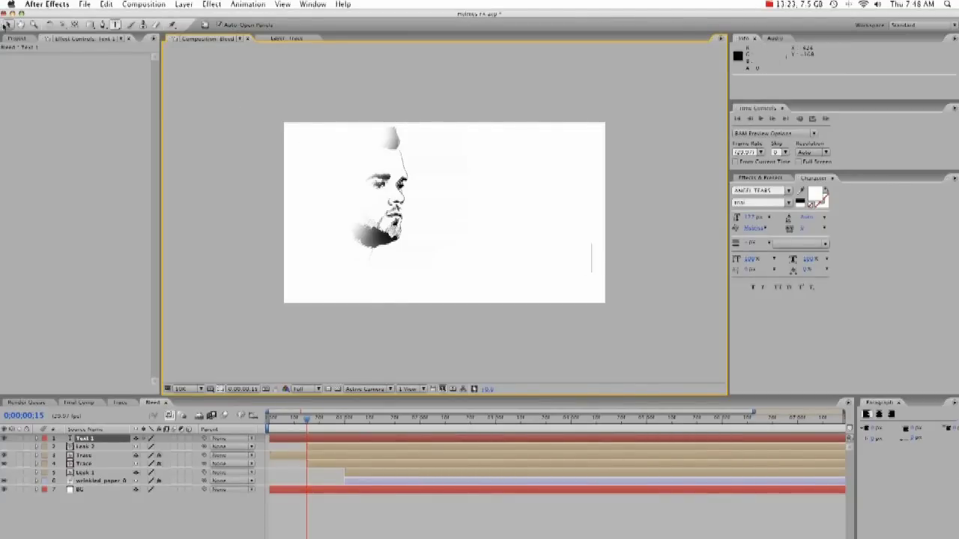
left_click_drag(517, 265, 511, 270)
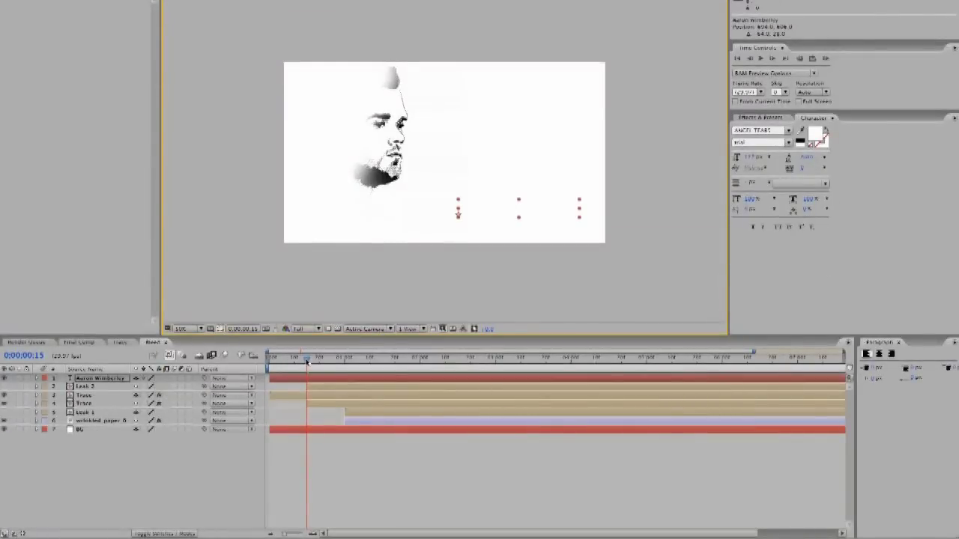
left_click_drag(307, 361, 568, 365)
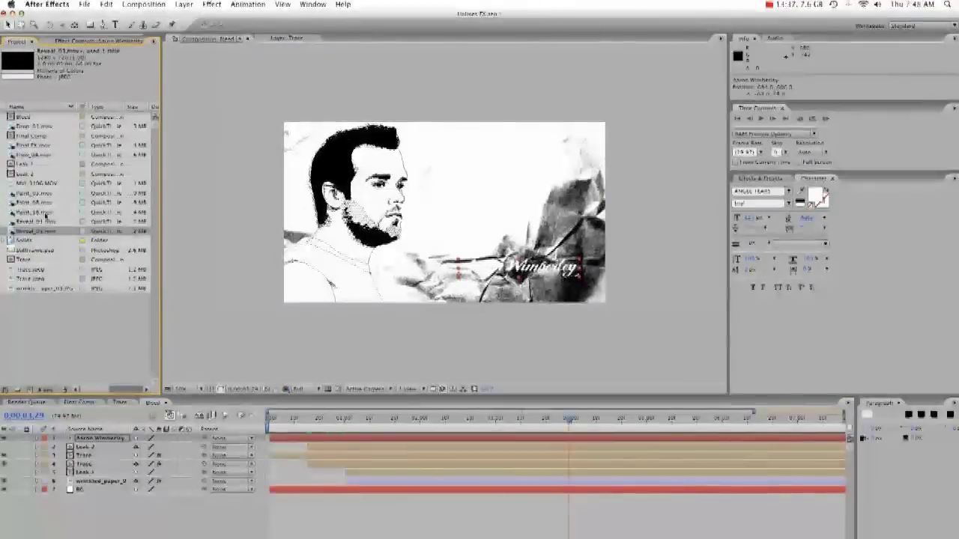
Add the Paint_18.mov, Paint_08.mov and Paint_03.mov splatter clips to the Bleed composition
left_click(36, 213)
mouse_move(36, 212)
left_mouse_down()
mouse_move(81, 344)
mouse_move(96, 438)
left_mouse_up()
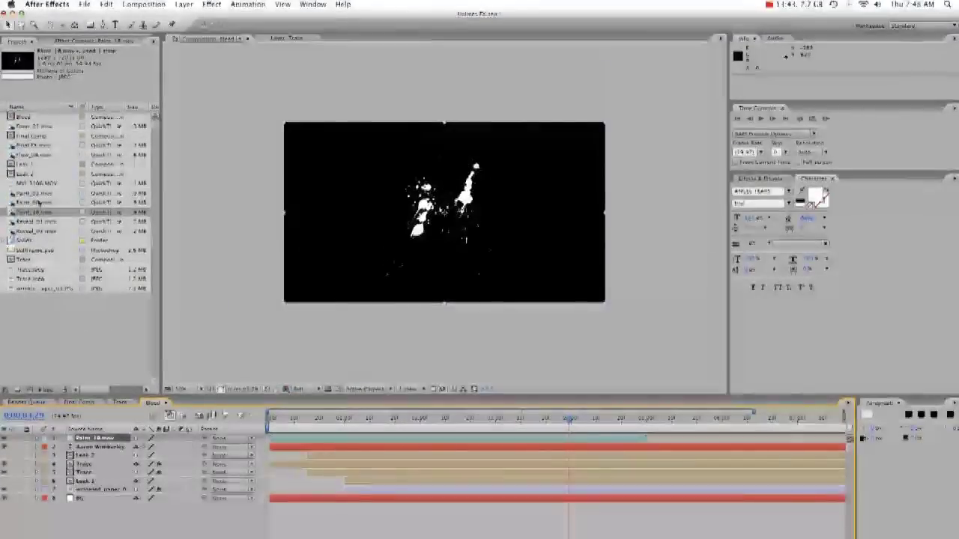
left_click(37, 142)
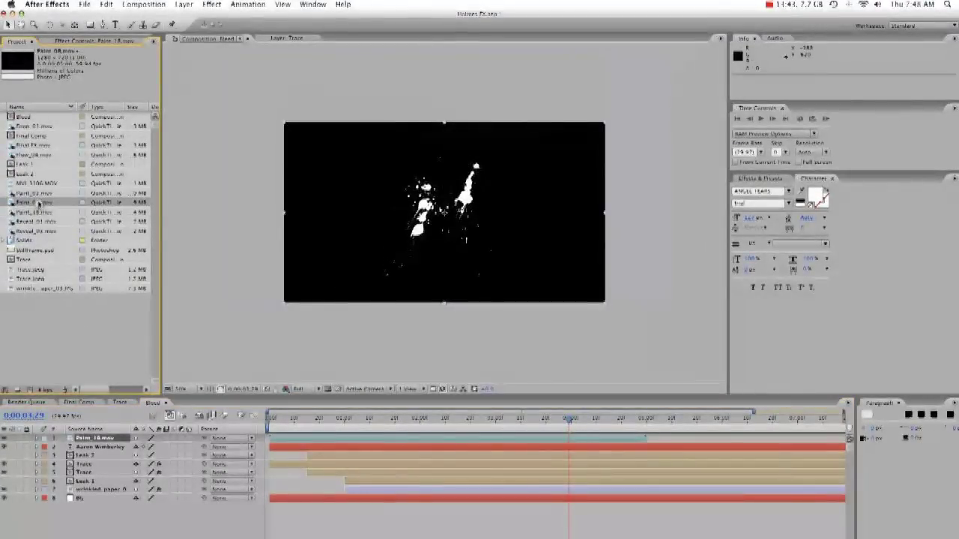
left_click(39, 193, "shift")
mouse_move(39, 196)
left_mouse_down()
mouse_move(75, 315)
mouse_move(96, 438)
left_mouse_up()
Apply the Set Matte effect to the Paint_08.mov layer
left_click(761, 178)
type("set matte")
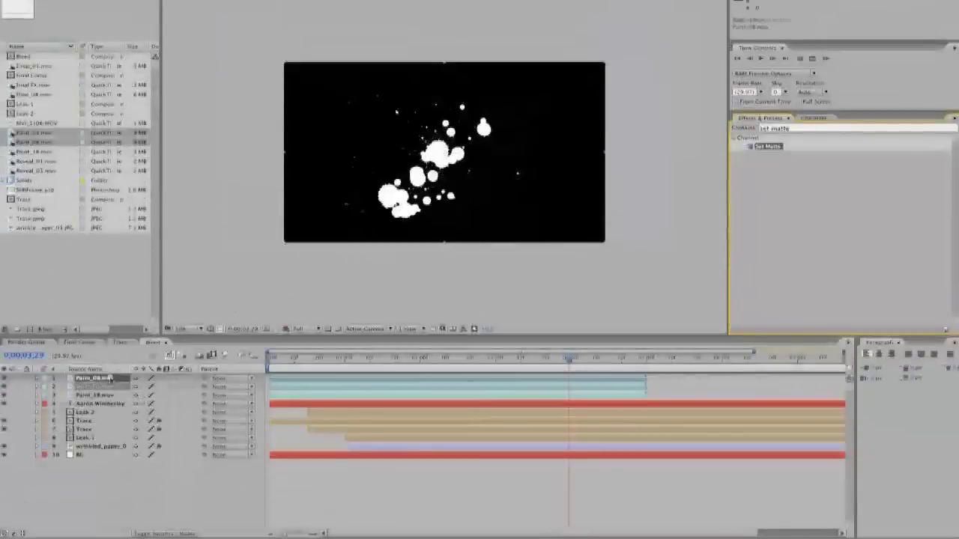
left_click_drag(111, 378, 95, 378)
left_click(105, 16)
left_click(105, 24)
Add a Fill effect to the splatter layer and set its matte to Lightness
left_click(858, 127)
type("fill")
left_click_drag(759, 249, 444, 212)
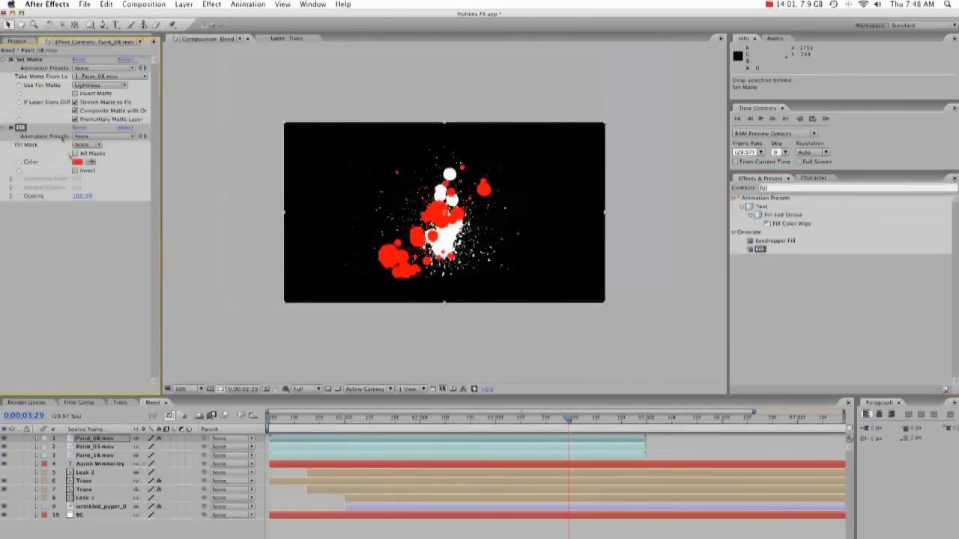
left_click(78, 161)
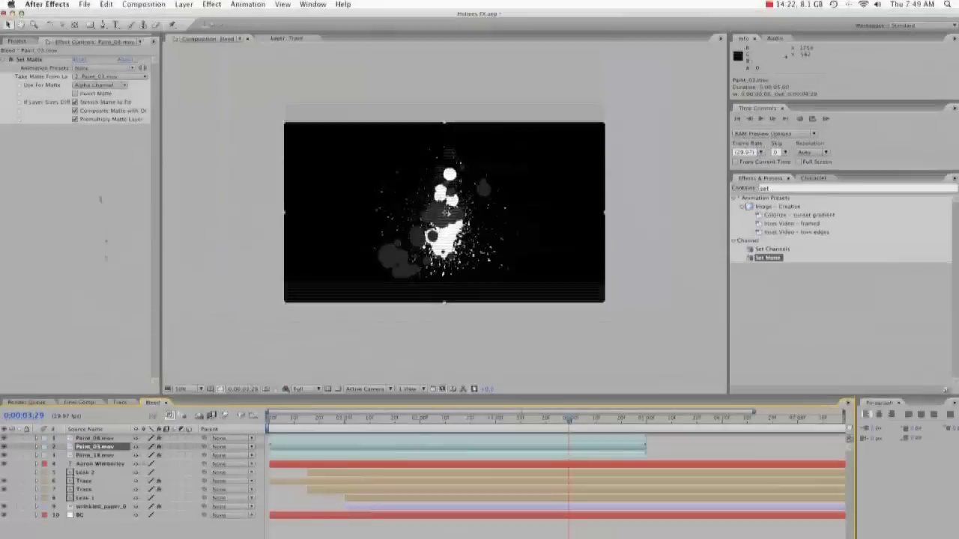
left_click(97, 85)
left_click(96, 101)
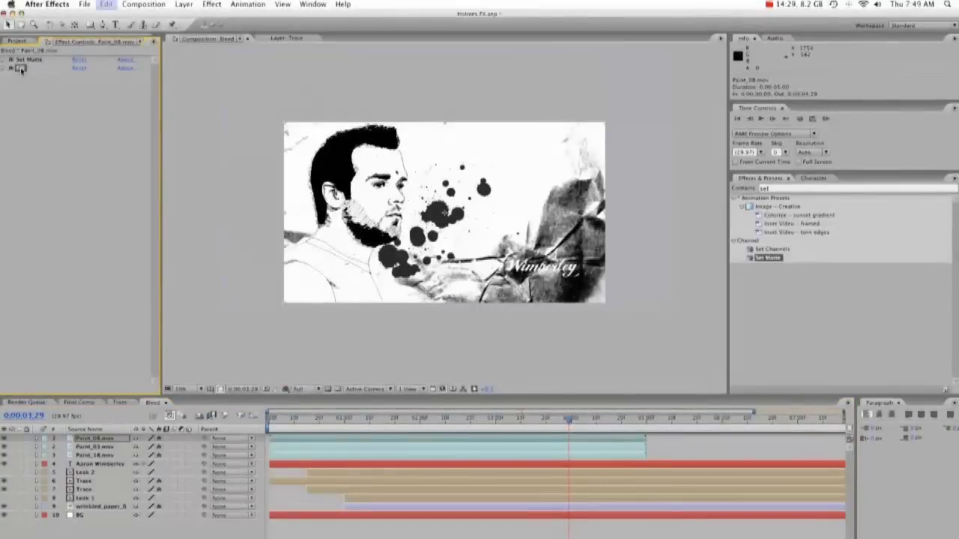
Copy the splatter effects onto Paint_18.mov and rotate a splatter layer to about 207°
key("super+c")
left_click(94, 454)
key("super+v")
key("super+v")
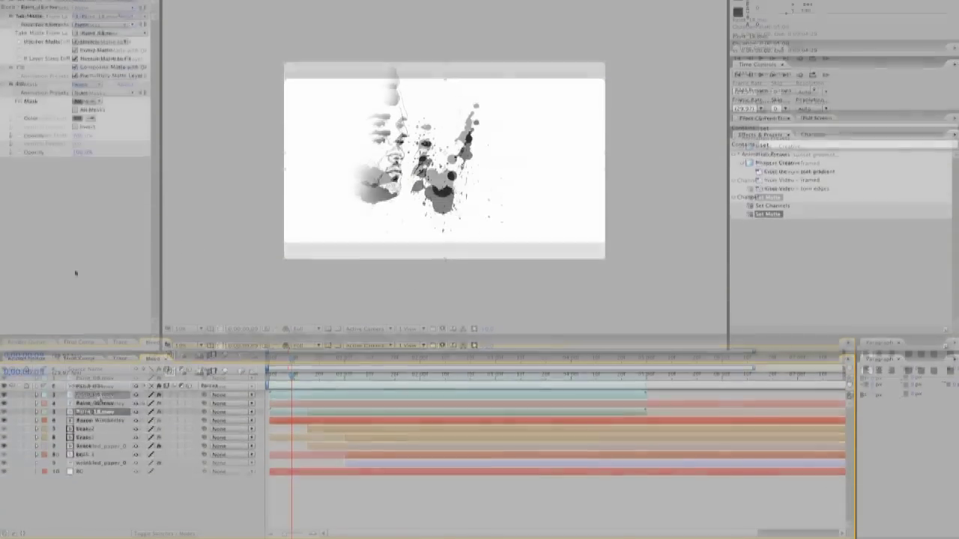
left_click(36, 395)
left_click(46, 413)
left_click_drag(144, 447, 140, 454)
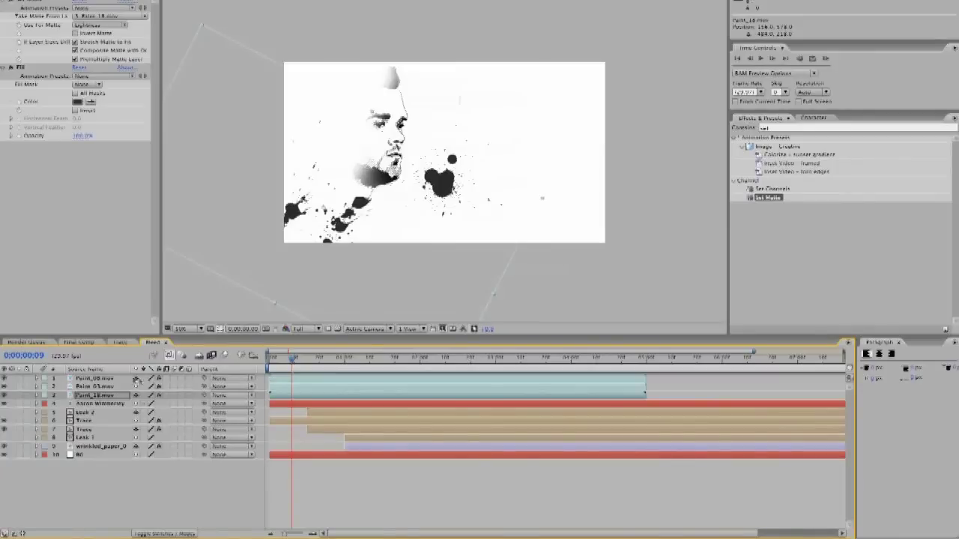
Start the three splatter clips later and adjust Paint_03 and Paint_08 position and rotation
left_click(99, 378, "shift")
left_click_drag(393, 380, 528, 381)
left_click(581, 359)
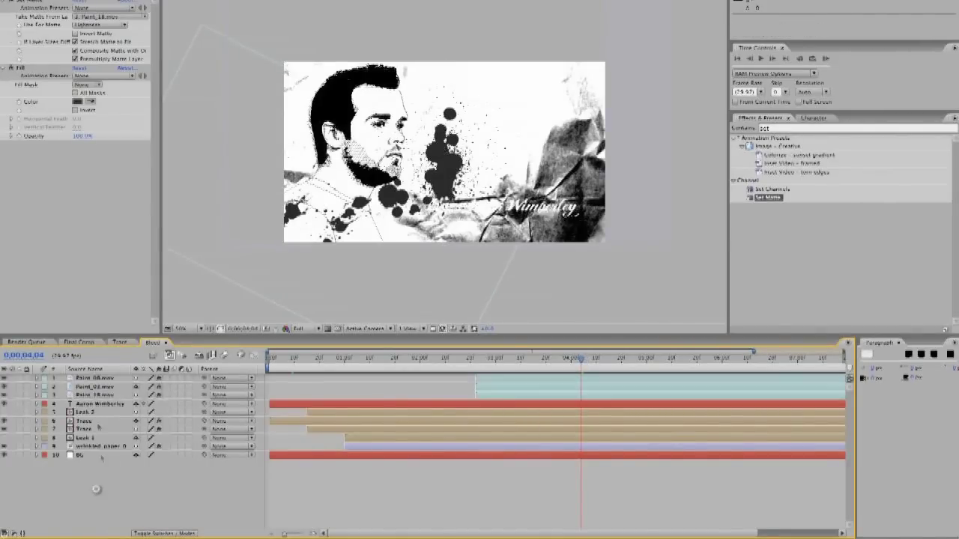
left_click(36, 386)
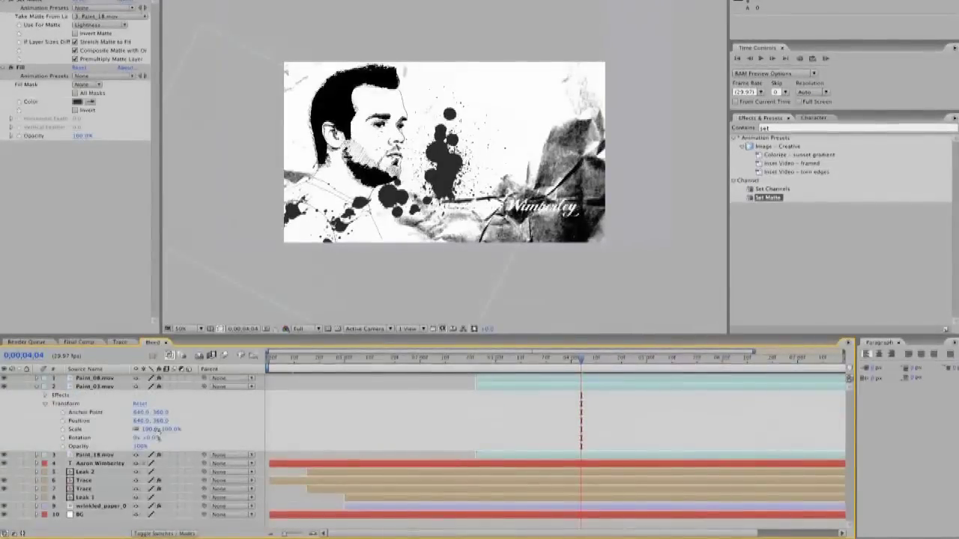
left_click(78, 420)
left_click(79, 438, "shift")
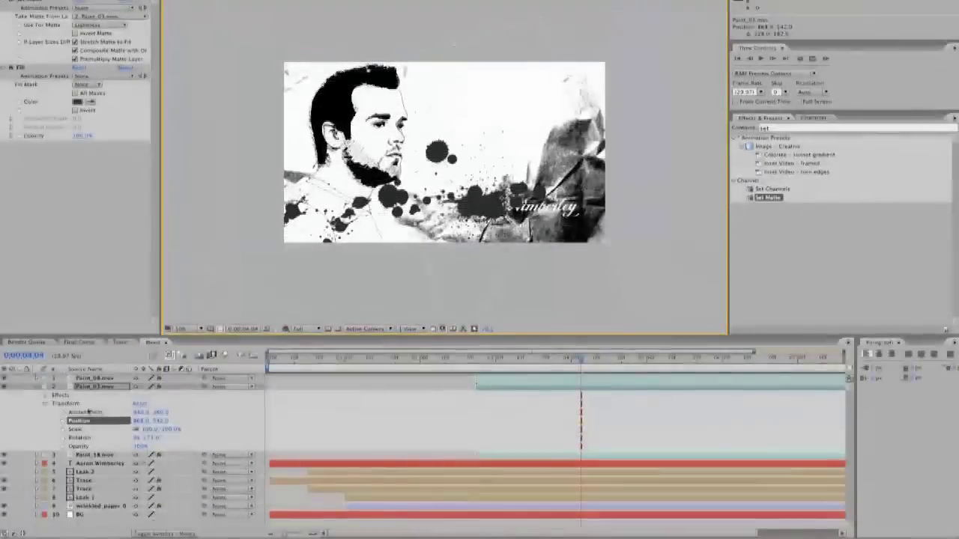
left_click(36, 446)
left_click(35, 438)
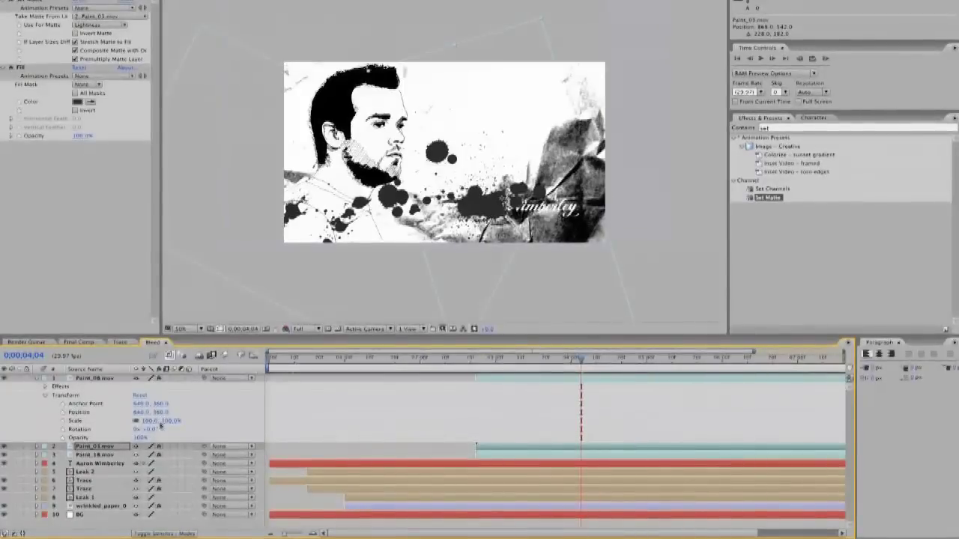
left_click(79, 412)
left_click(79, 430, "shift")
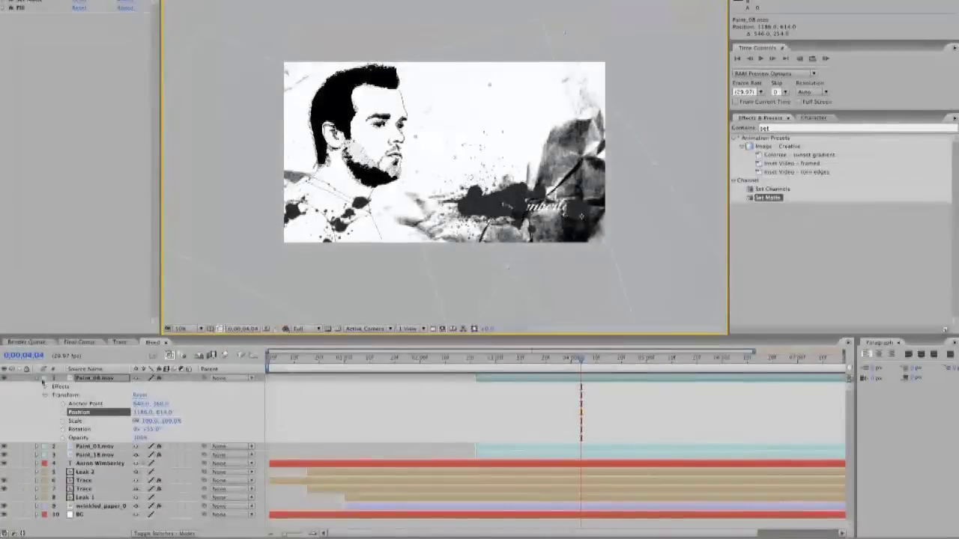
left_click(36, 438)
left_click_drag(90, 464, 92, 438)
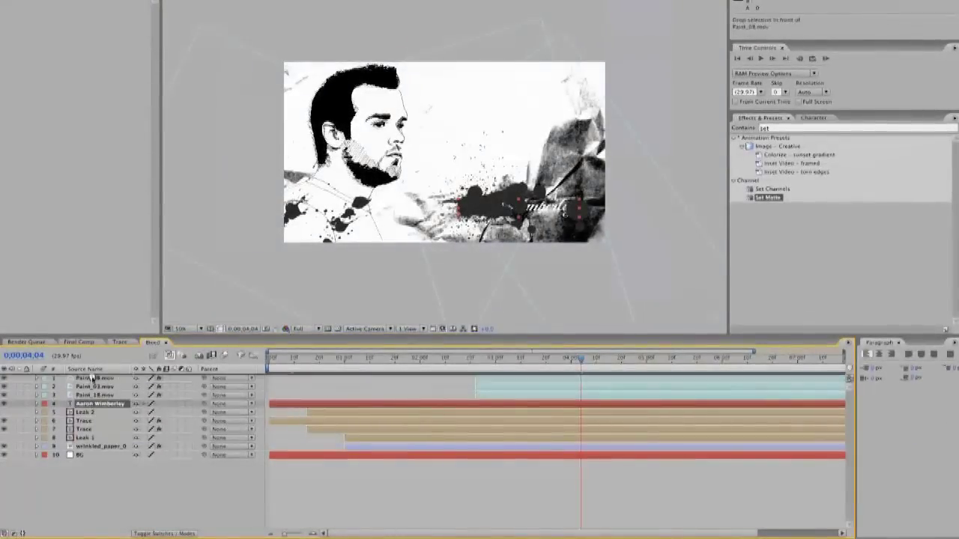
left_click_drag(92, 378, 93, 378)
left_click(513, 358)
left_click_drag(514, 366, 539, 367)
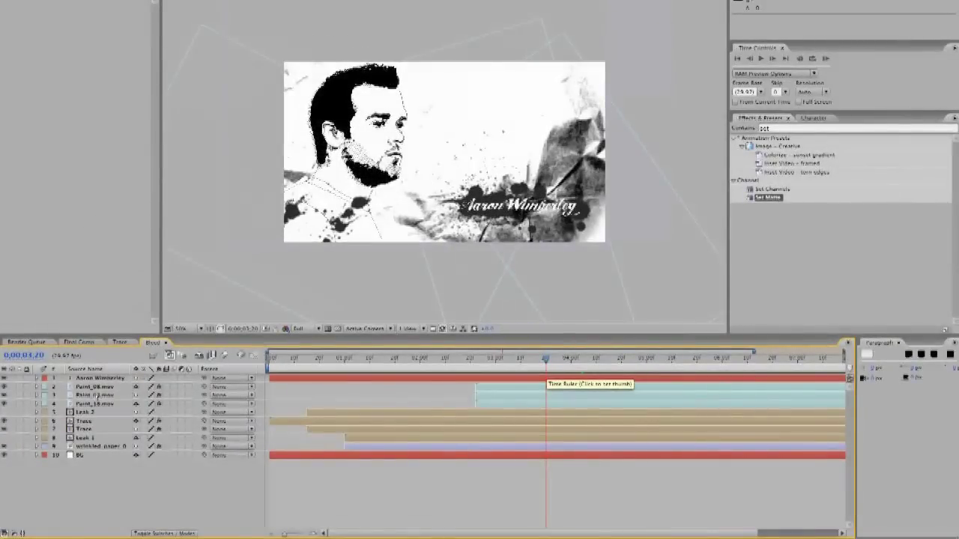
Set blending modes on Paint_18, Paint_03 and Paint_08, with Linear Burn on Paint_08
right_click(94, 405)
mouse_move(159, 381)
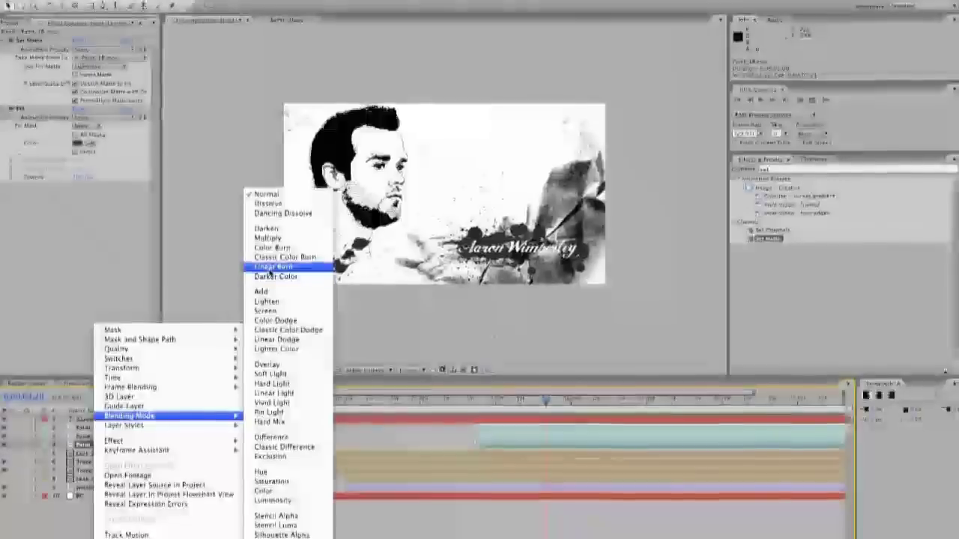
left_click(277, 308)
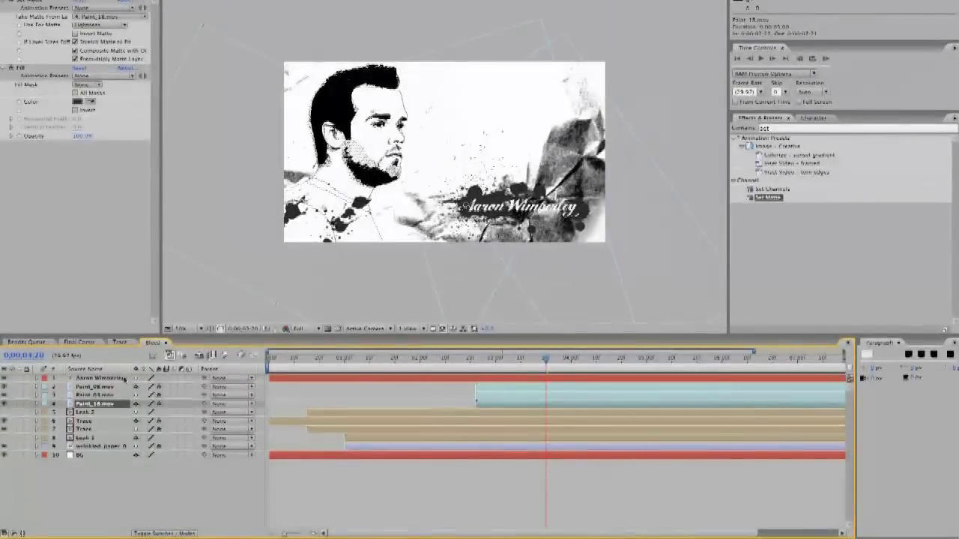
right_click(109, 395)
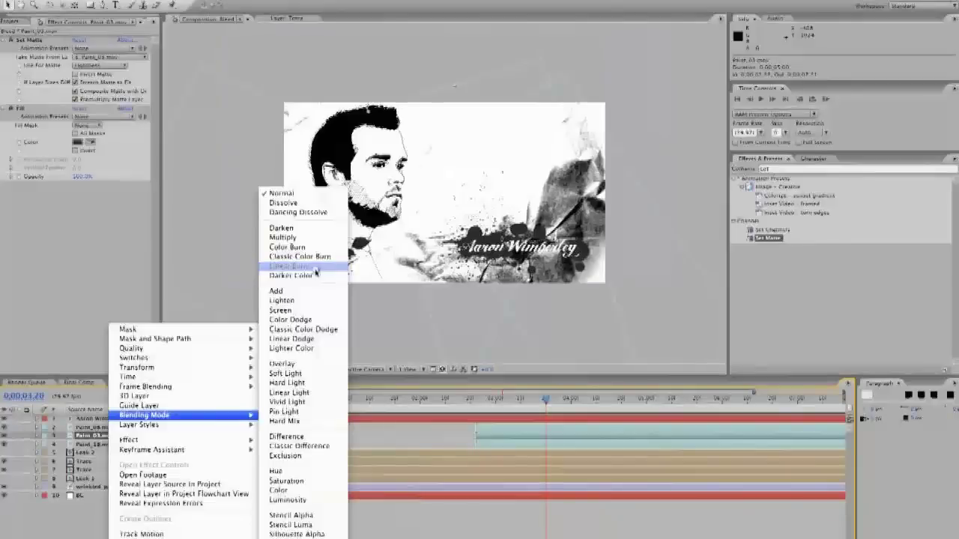
left_click(290, 267)
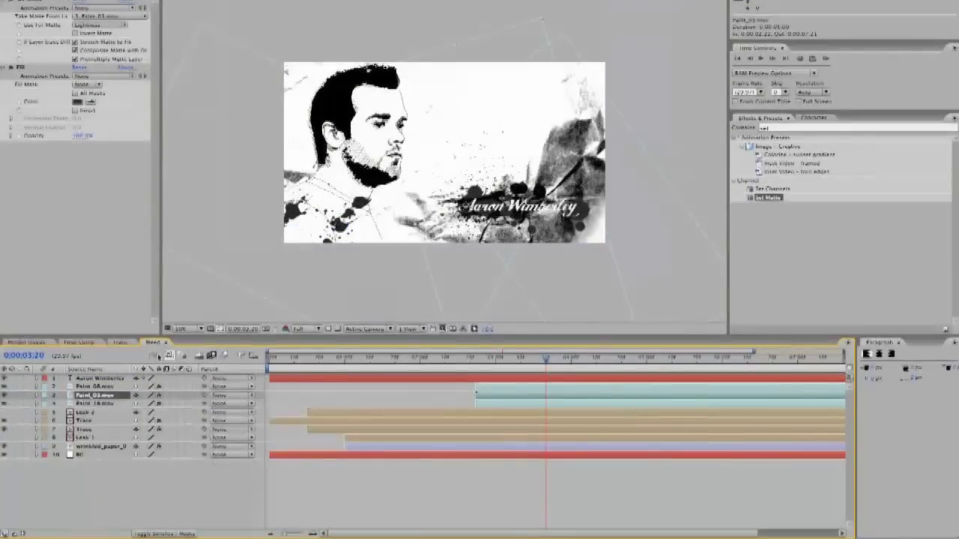
right_click(108, 387)
mouse_move(189, 374)
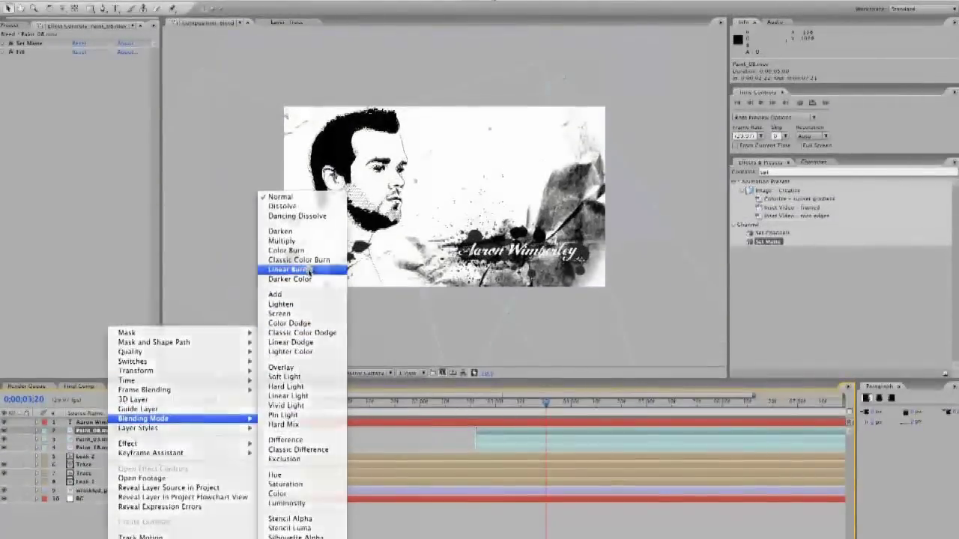
left_click(289, 267)
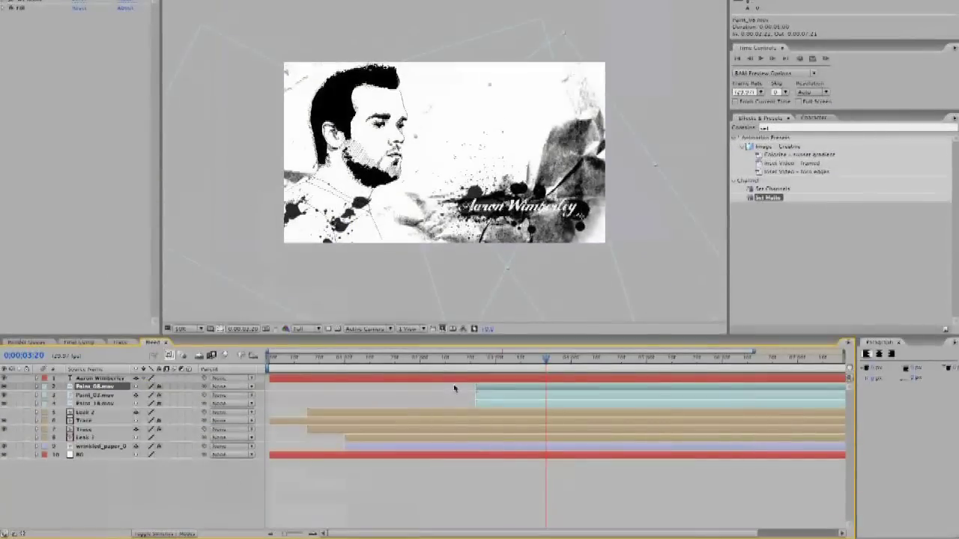
Preview the splatters around three seconds and bring back the Project file list
left_click_drag(489, 360, 652, 362)
left_click_drag(593, 363, 526, 363)
left_click(11, 41)
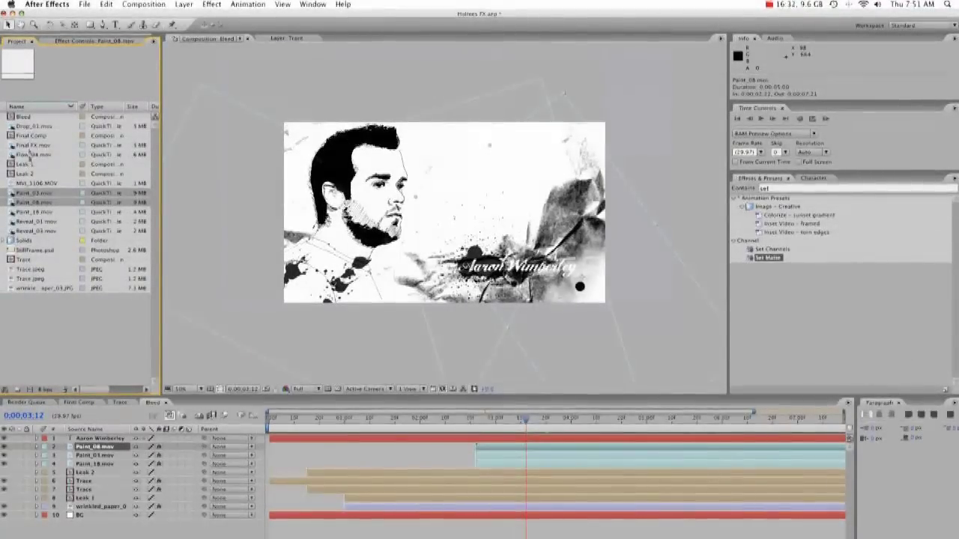
Add Drop_01.mov with a Lightness Set Matte and a dark grey 484848 Fill
left_click(30, 126)
left_click_drag(112, 397, 97, 375)
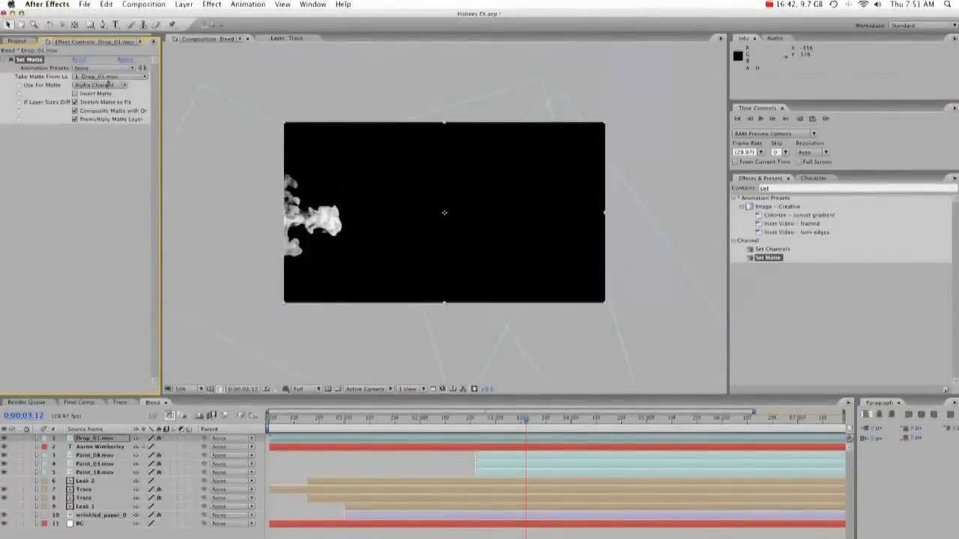
left_click(108, 84)
left_click(101, 106)
type("fill")
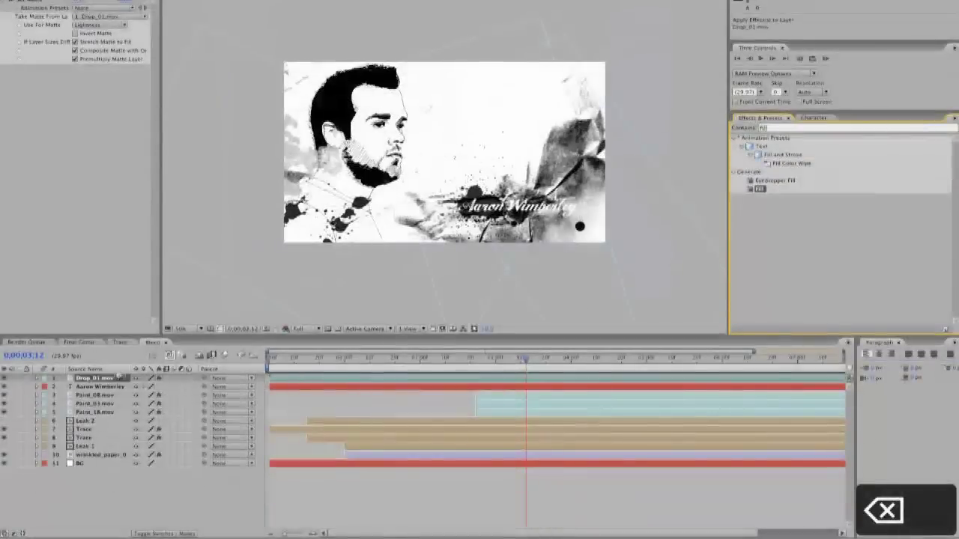
double_click(760, 250)
left_click(77, 162)
left_click_drag(360, 322, 341, 321)
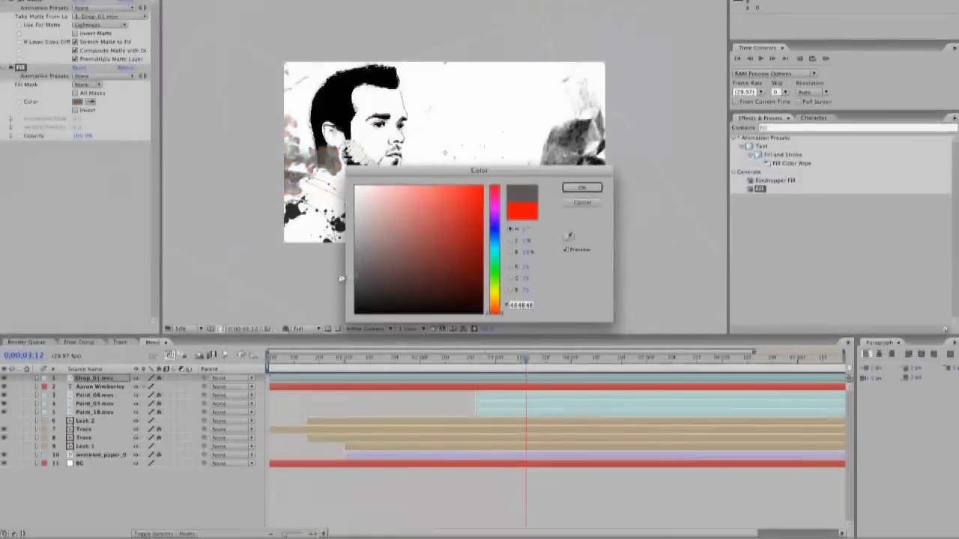
left_click_drag(408, 282, 443, 286)
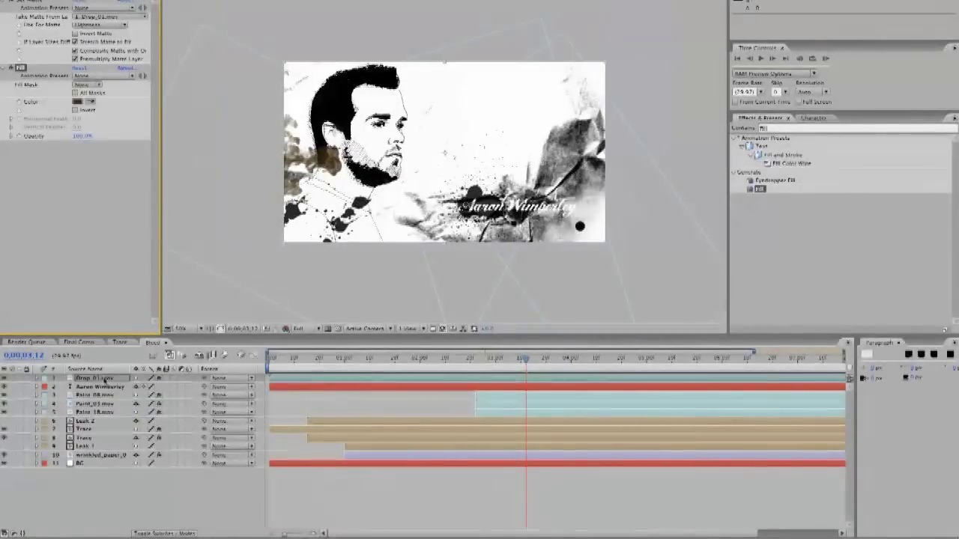
Give Drop_01.mov a burn blending mode and preview the comp around 8 seconds
right_click(104, 379)
mouse_move(226, 374)
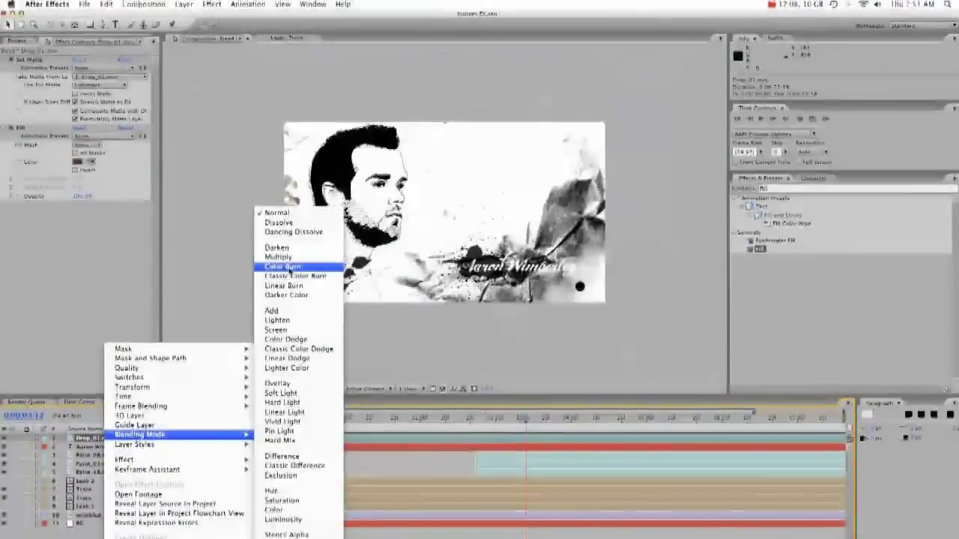
left_click(282, 207)
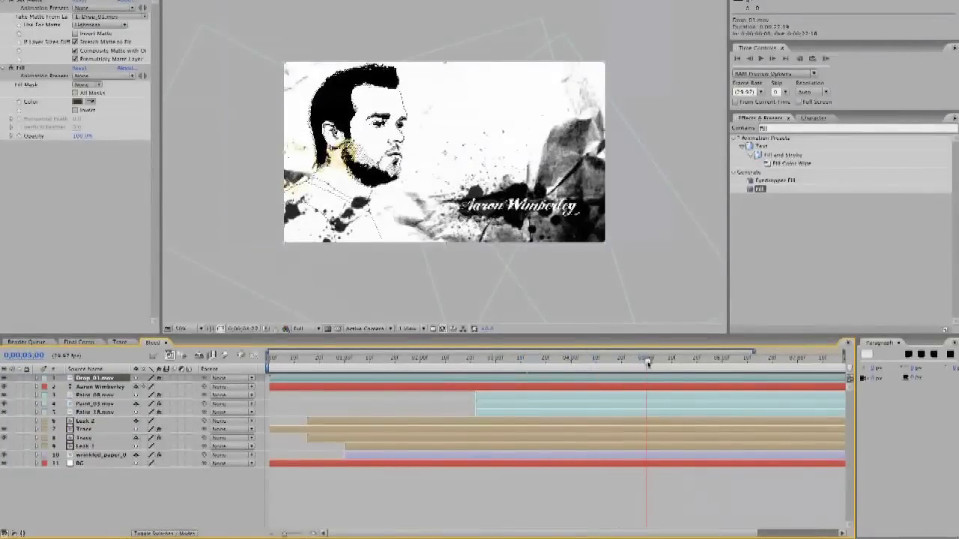
left_click_drag(647, 363, 697, 365)
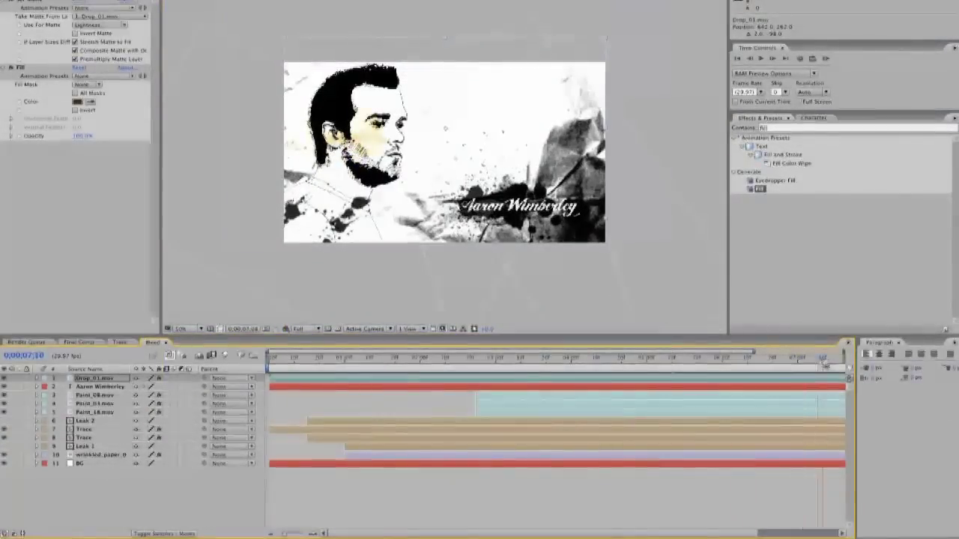
left_click_drag(749, 417, 824, 426)
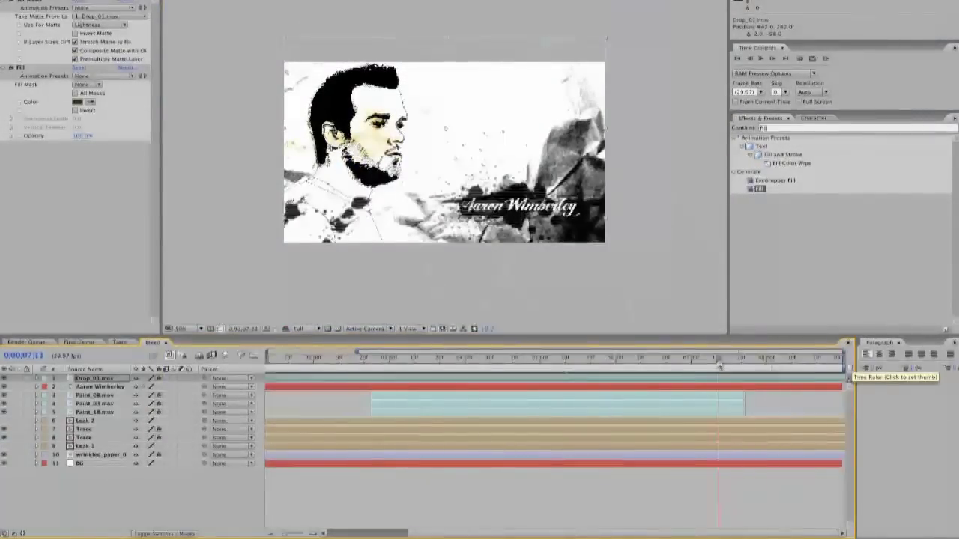
left_click(270, 534)
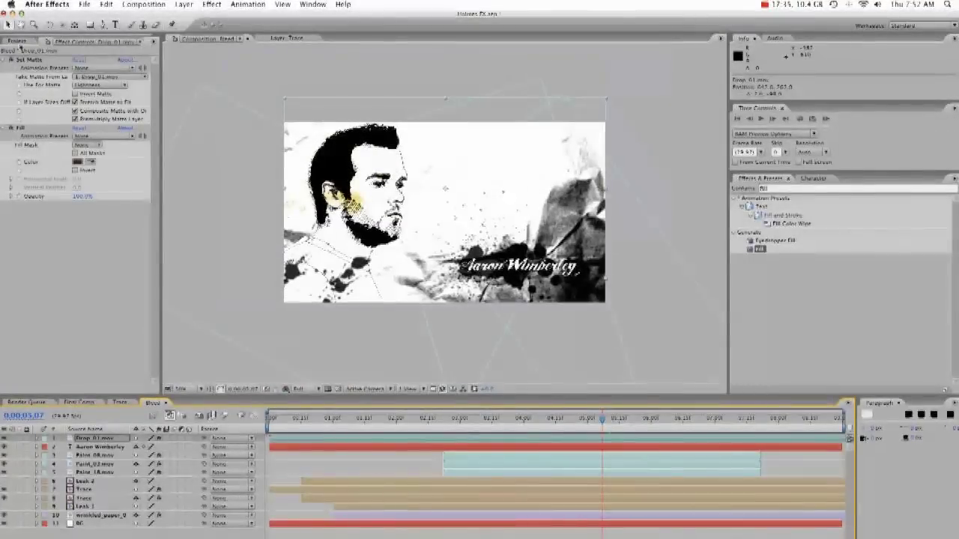
left_click(18, 43)
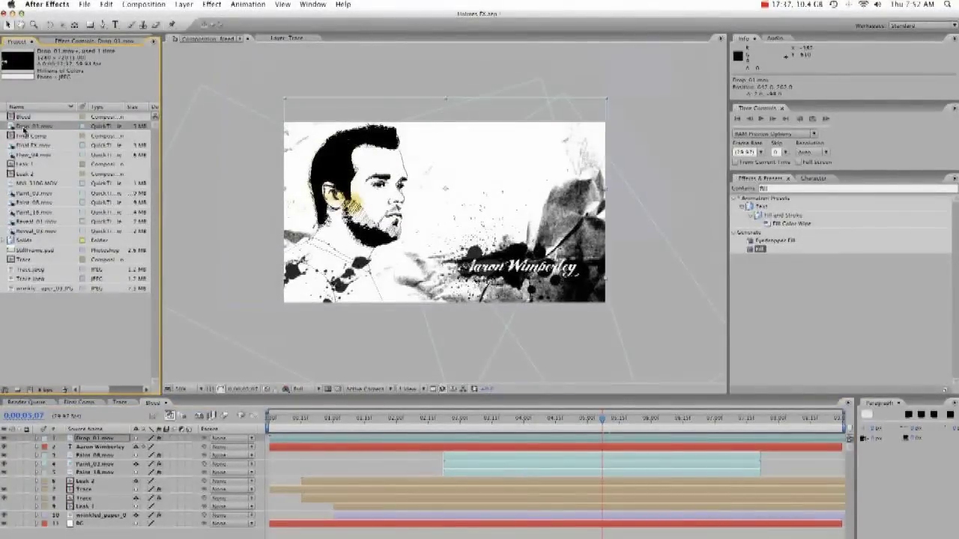
Add Flow_04.mov as the top layer with a Lightness-based Set Matte
left_click(25, 155)
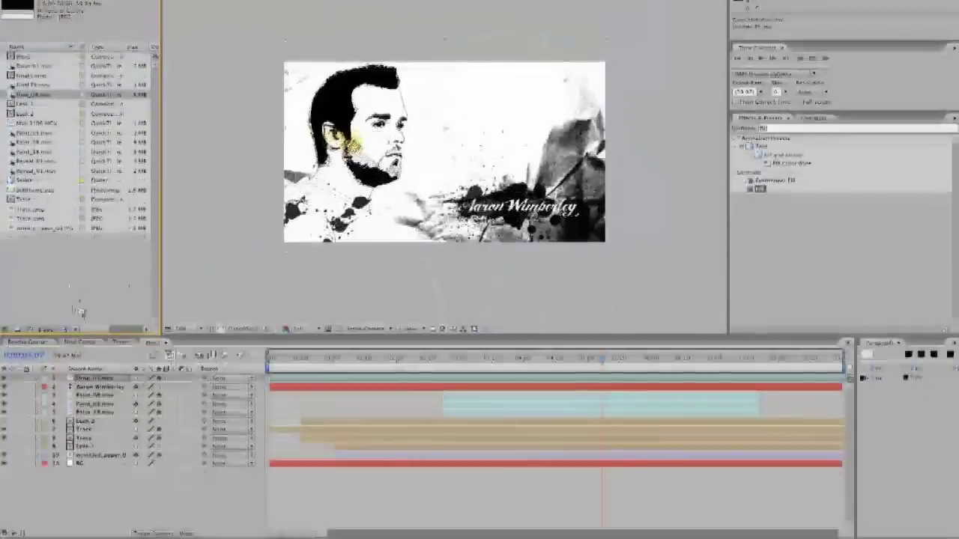
left_click_drag(94, 380, 95, 377)
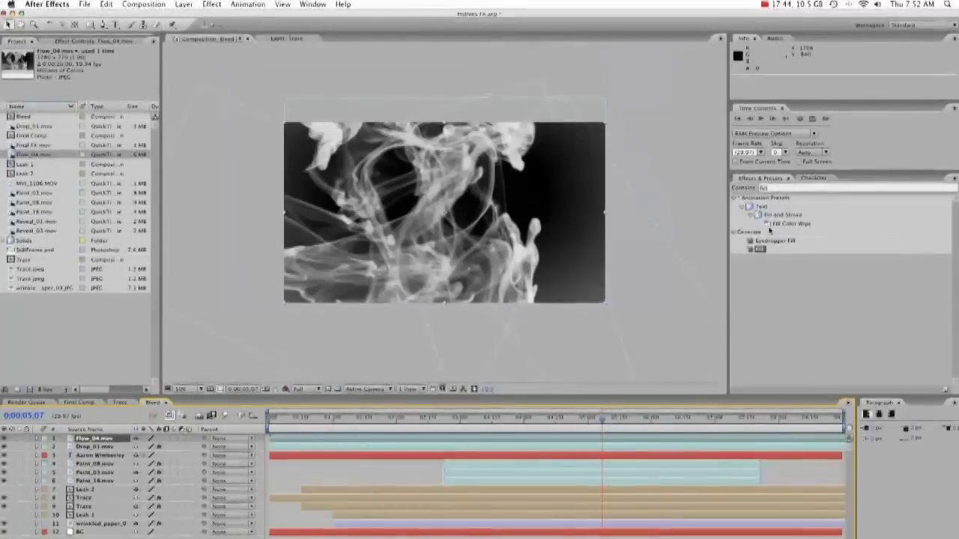
left_click(771, 188)
type("set matte")
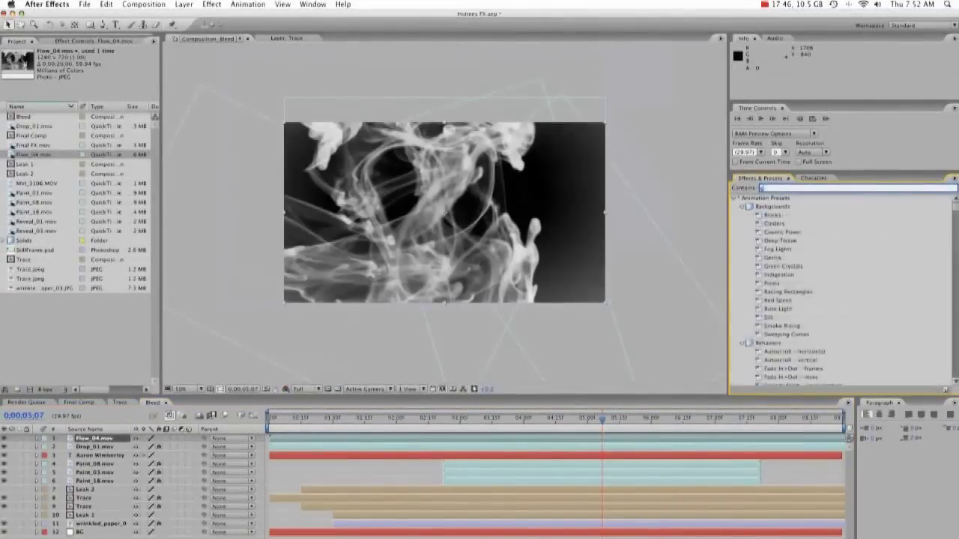
double_click(768, 206)
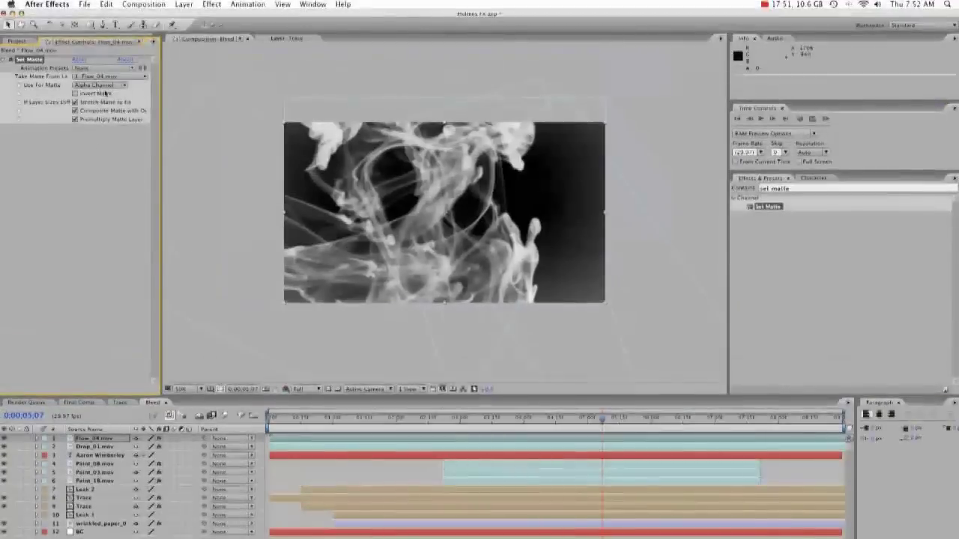
left_click(99, 85)
left_click(104, 111)
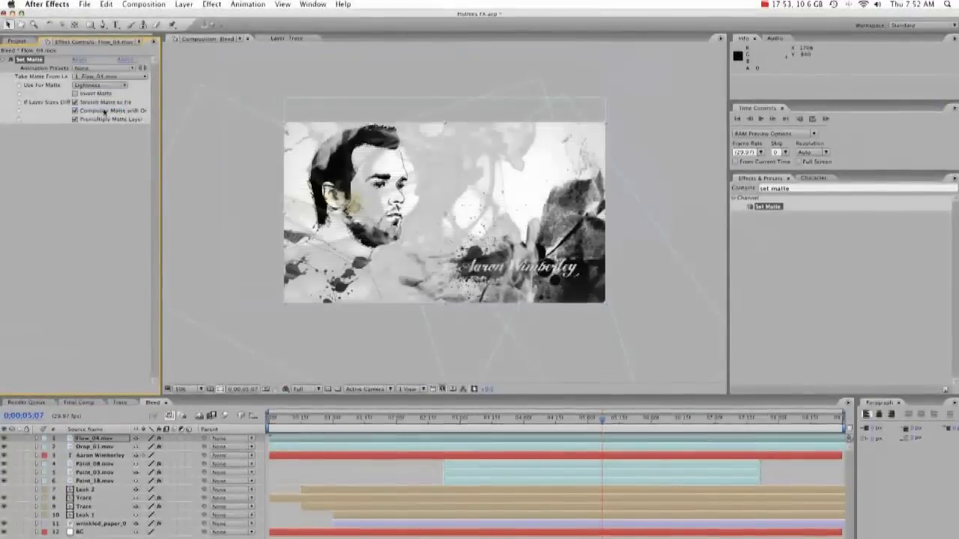
Add a Fill to Flow_04.mov and paste Drop_01.mov's dark fill settings onto it
left_click(775, 188)
type("fill")
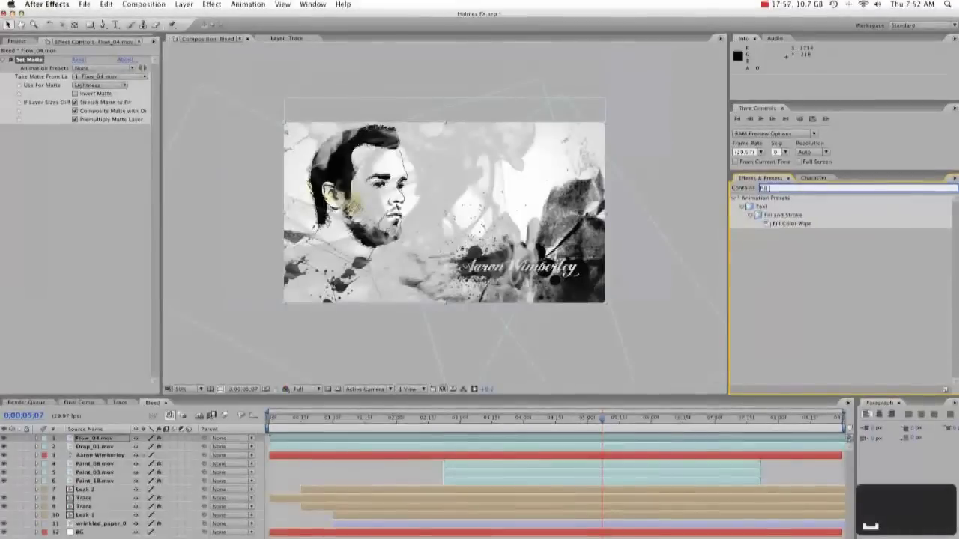
type(" color")
key("BackSpace")
key("BackSpace")
key("BackSpace")
key("BackSpace")
key("BackSpace")
key("BackSpace")
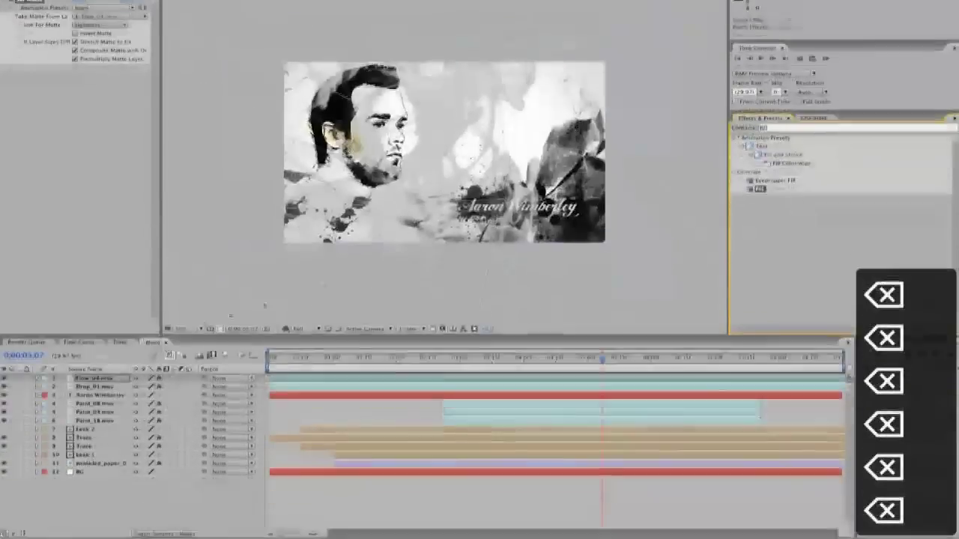
left_click_drag(760, 189, 91, 395)
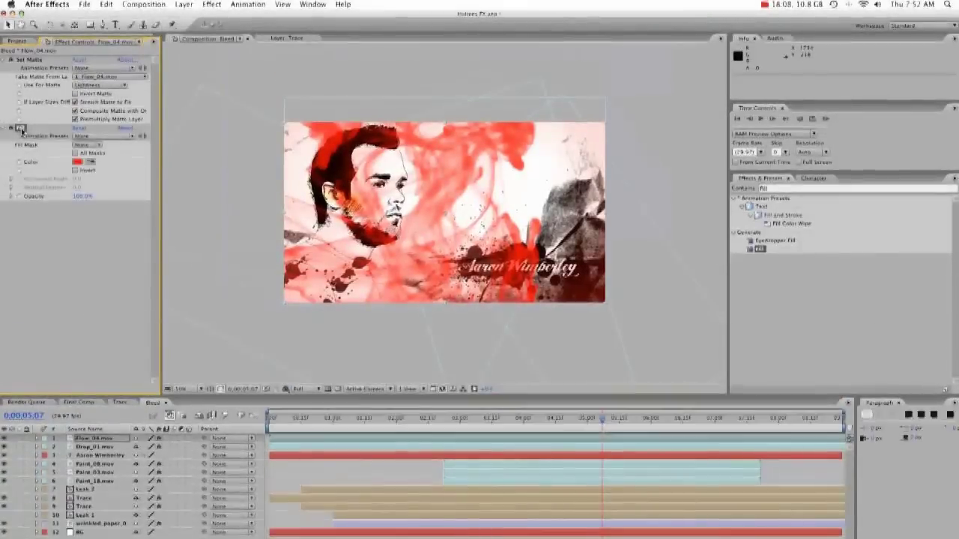
left_click(101, 388)
key("super+c")
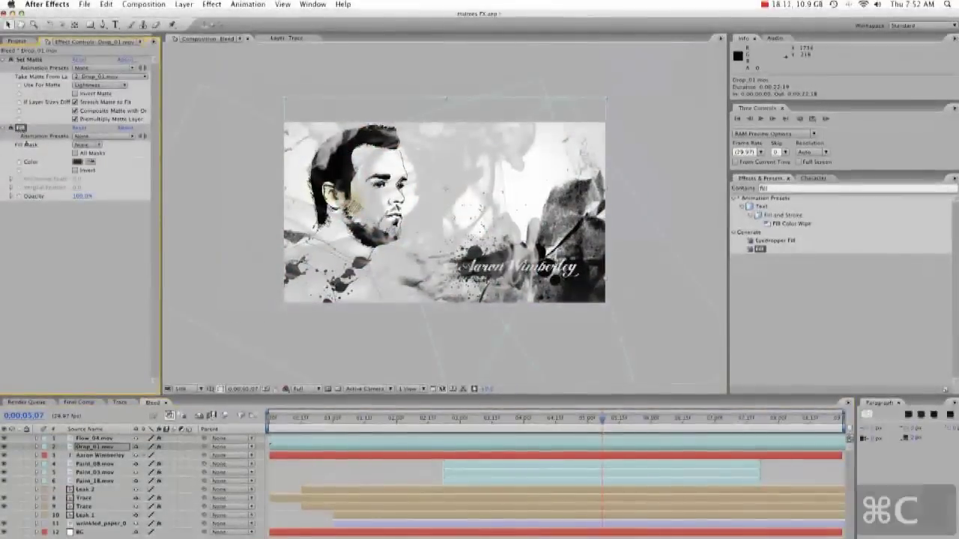
left_click(95, 378)
key("super+v")
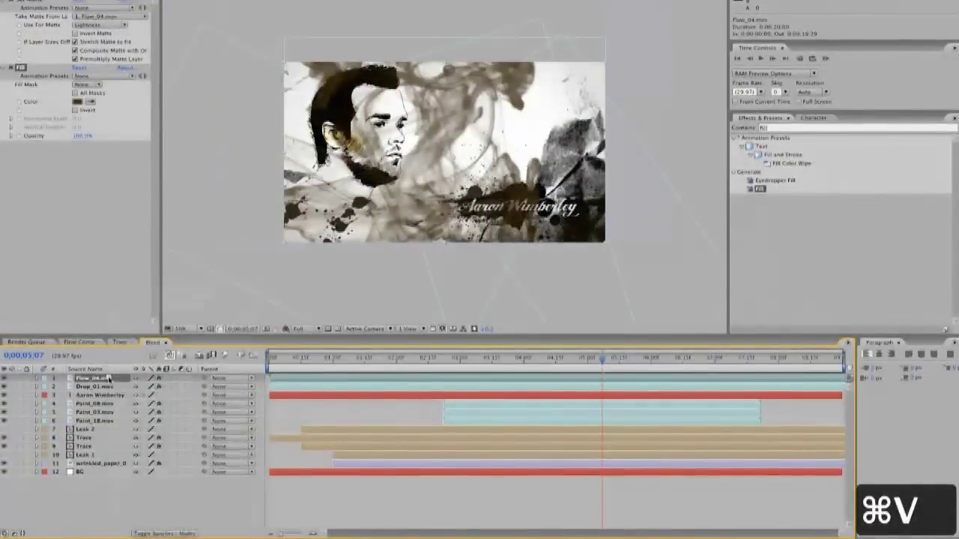
Set Flow_04.mov's blending mode to Multiply and its rotation to 180°
right_click(109, 378)
mouse_move(145, 374)
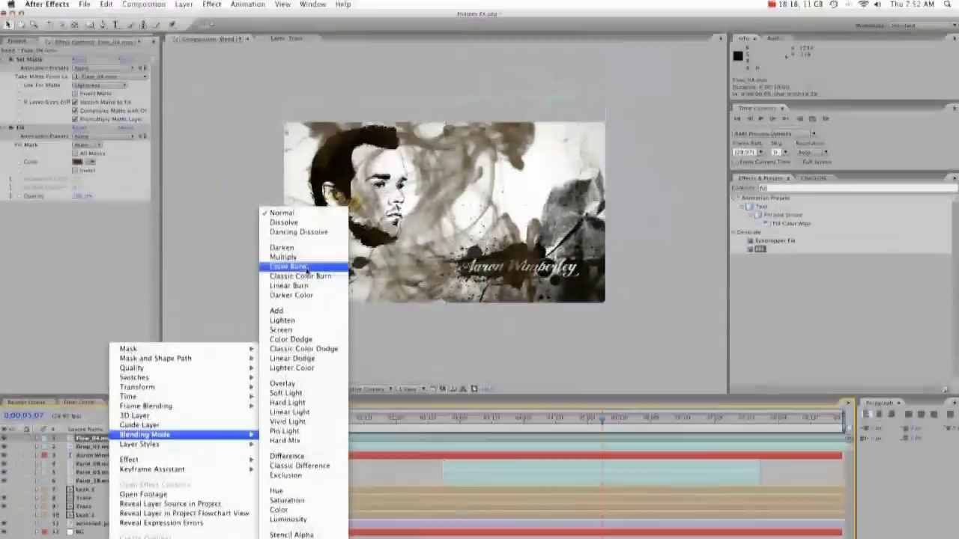
left_click(283, 197)
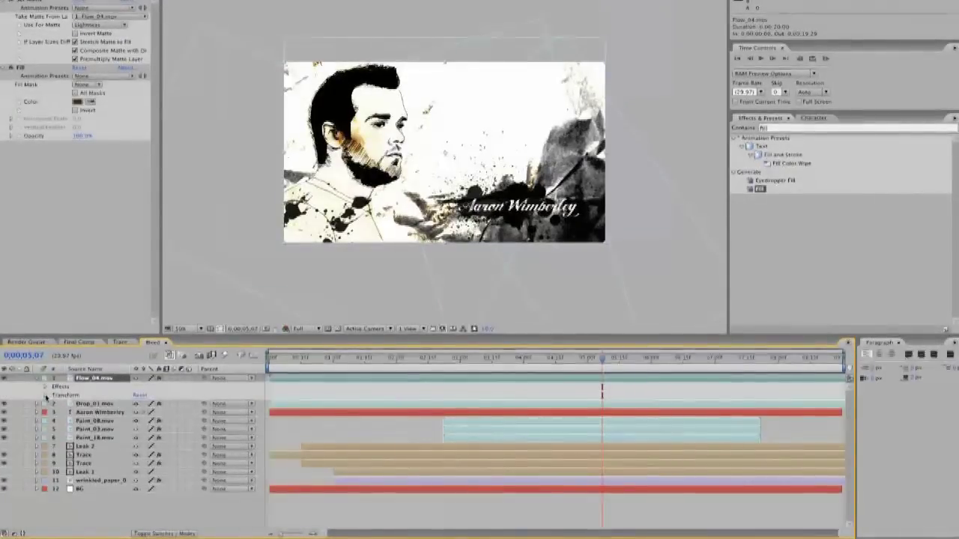
left_click(37, 379)
left_click(148, 429)
type("180")
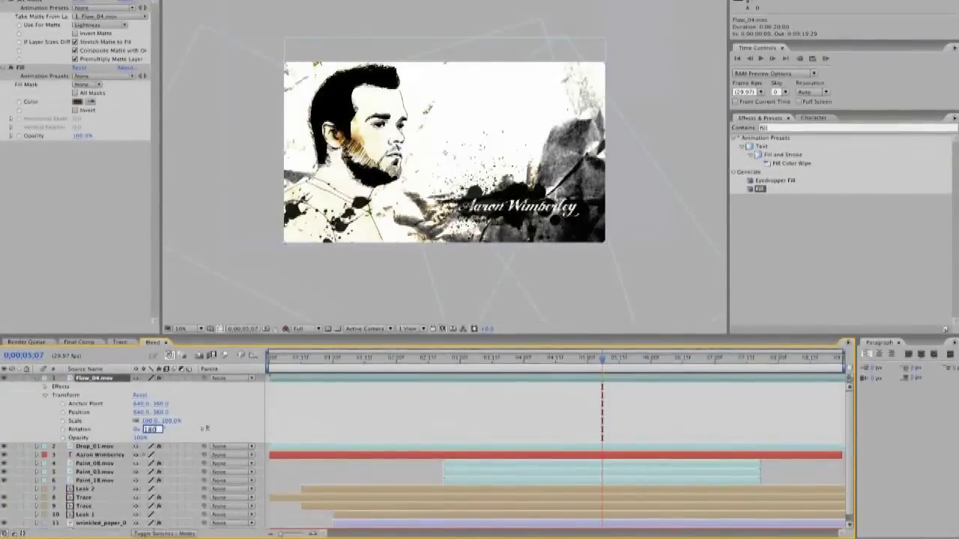
key("Return")
Slide Paint_08.mov slightly later and Paint_03.mov later, previewing around 3–6 seconds
left_click(39, 380)
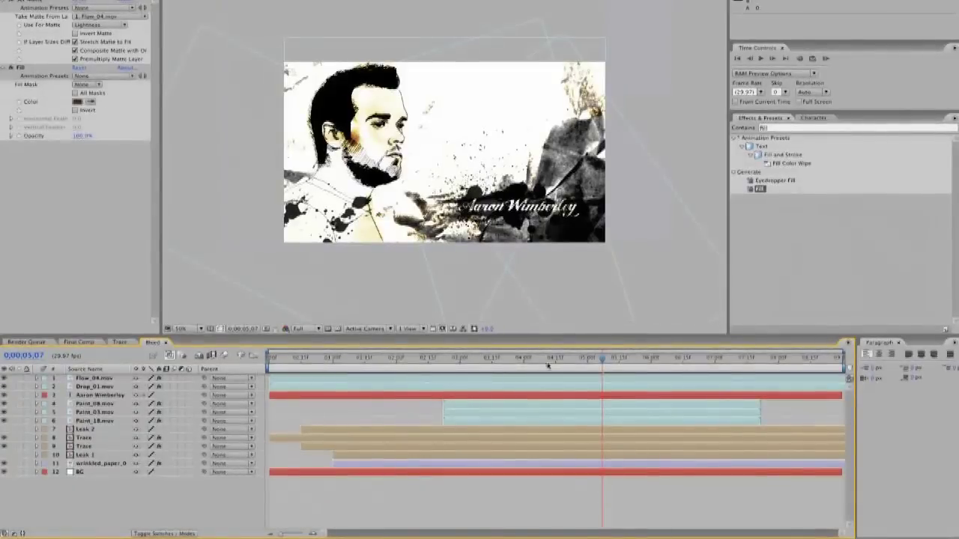
left_click(574, 361)
left_click_drag(452, 361, 500, 361)
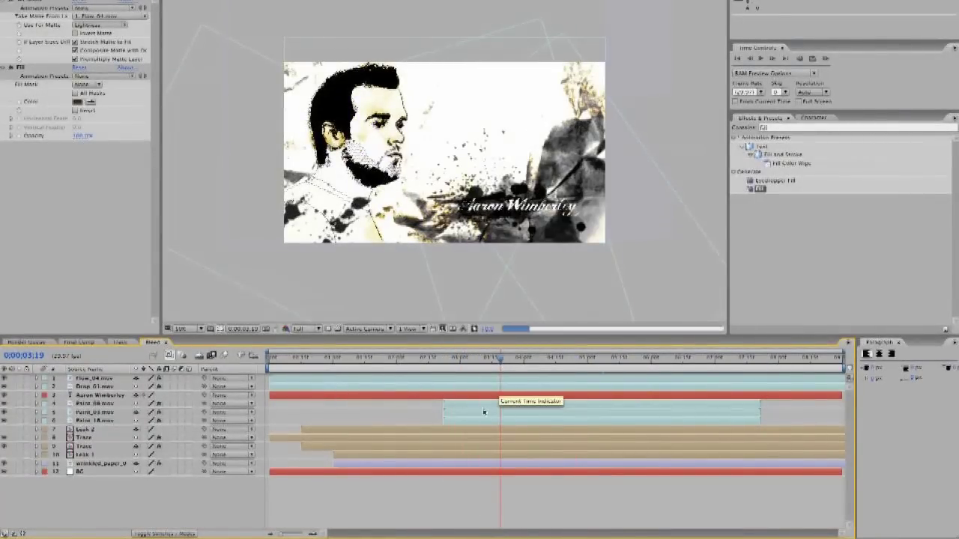
left_click_drag(466, 407, 502, 406)
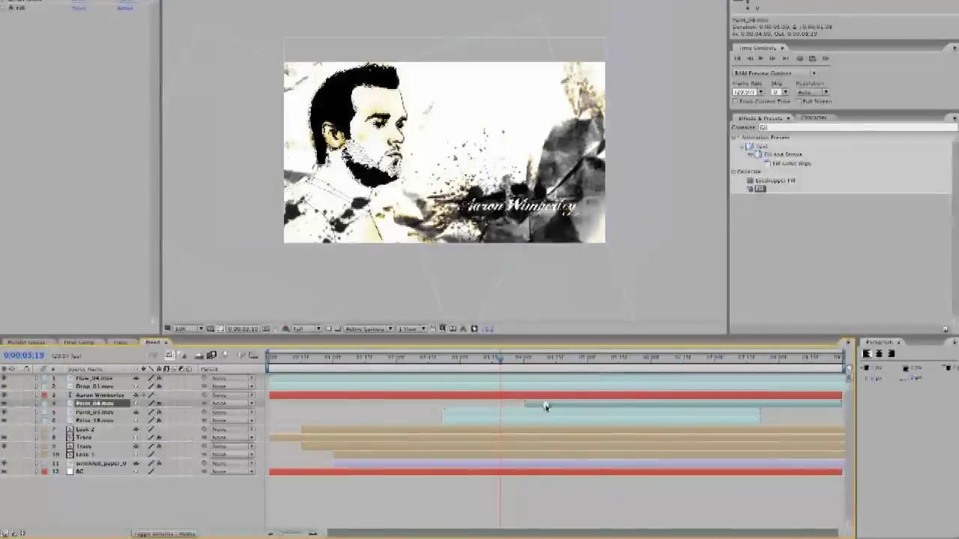
left_click_drag(452, 414, 573, 415)
left_click_drag(523, 358, 556, 360)
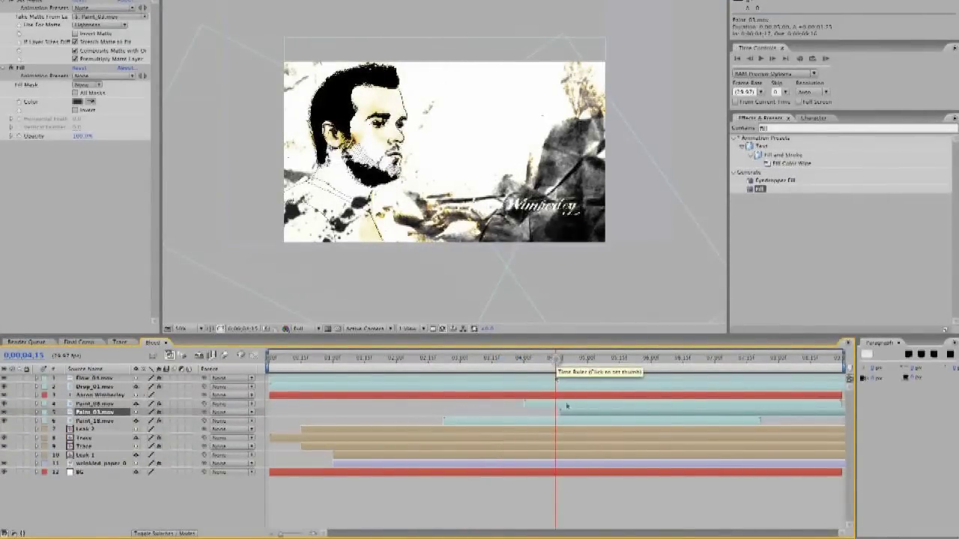
left_click(558, 365)
left_click_drag(627, 365, 654, 367)
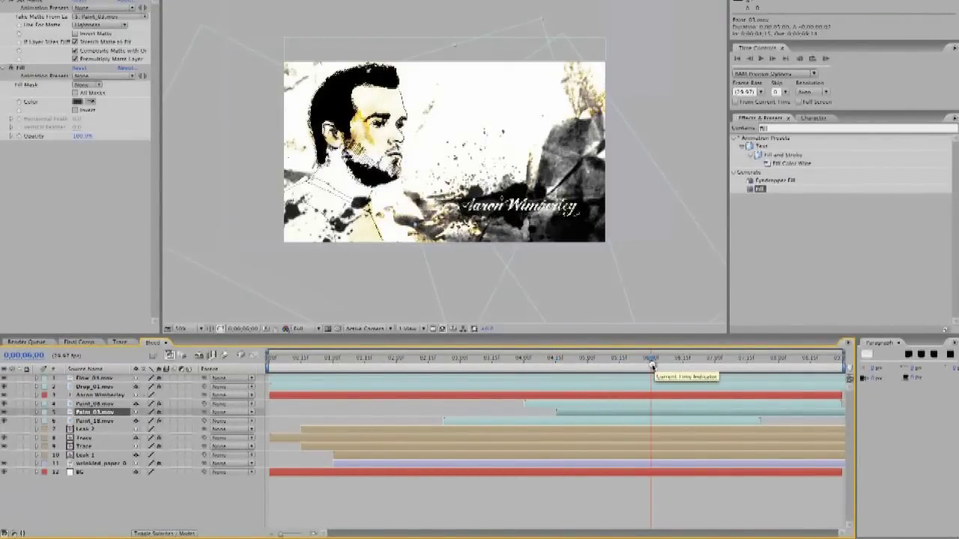
Move Paint_18.mov to start near six seconds and review the reveal from its start
left_click(453, 422)
left_click_drag(641, 423, 700, 423)
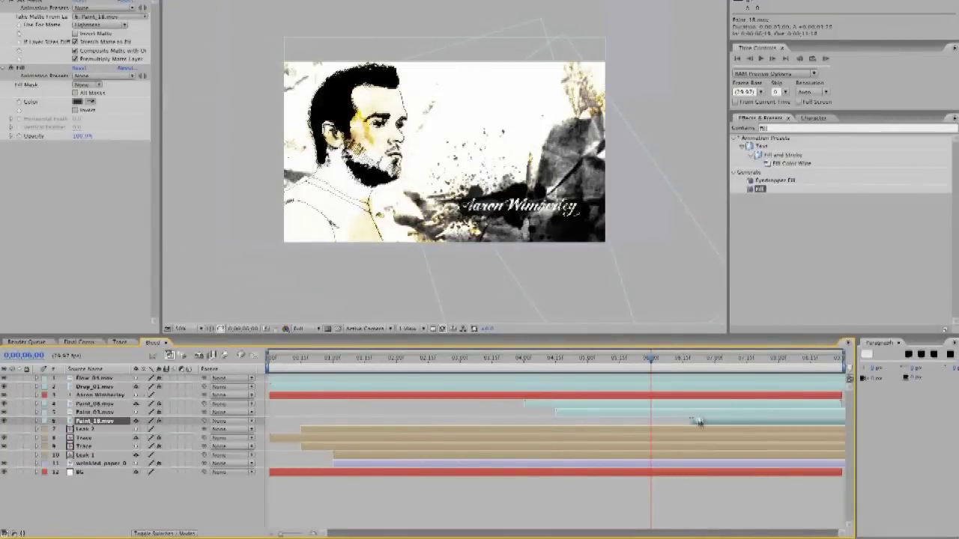
left_click(656, 361)
left_click_drag(705, 360, 718, 362)
left_click_drag(628, 363, 268, 363)
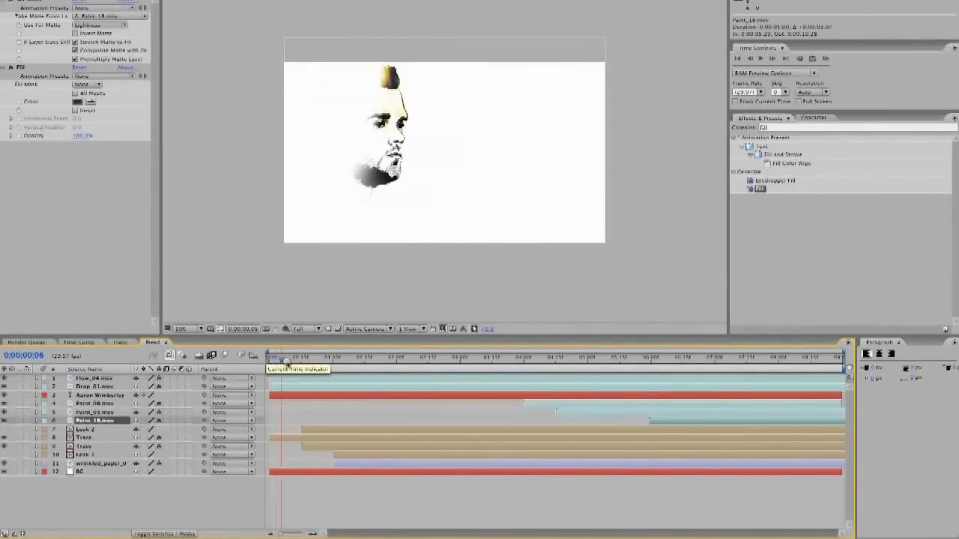
Delete Hue/Saturation and Brightness & Contrast from StillFrame.psd in Final Comp
left_click_drag(390, 373, 297, 378)
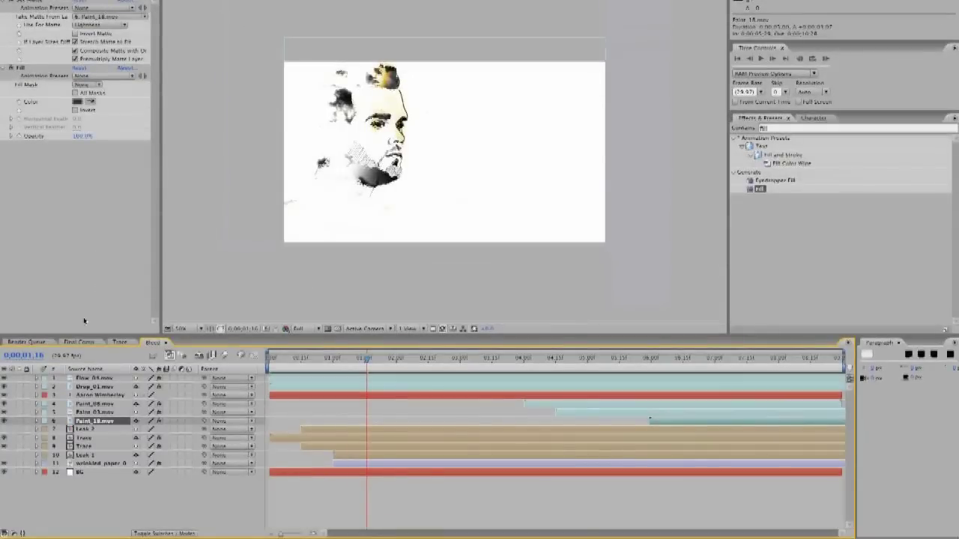
left_click(85, 344)
left_click(103, 379)
left_click(33, 60)
key("BackSpace")
key("BackSpace")
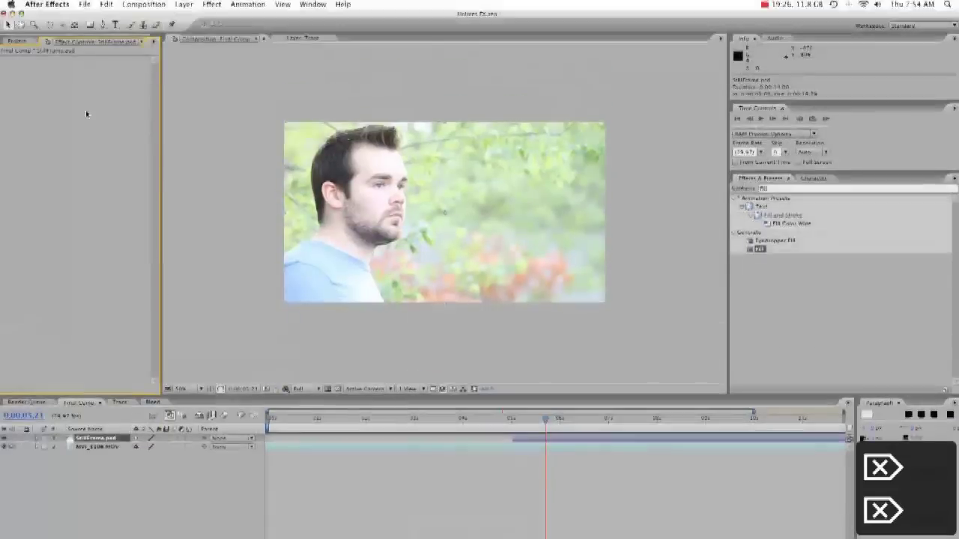
Add the Bleed comp to Final Comp, starting around 5 seconds as the third layer
left_click(17, 41)
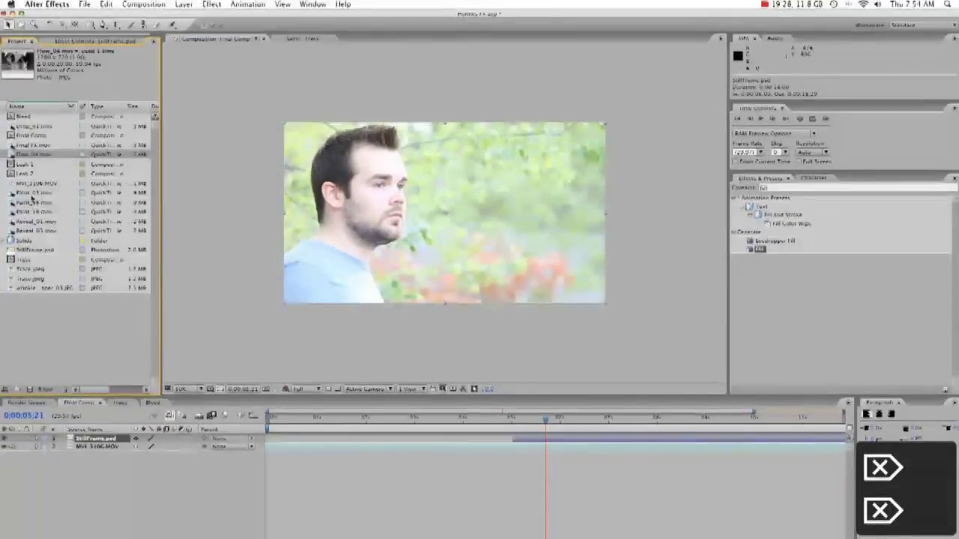
left_click_drag(22, 117, 112, 439)
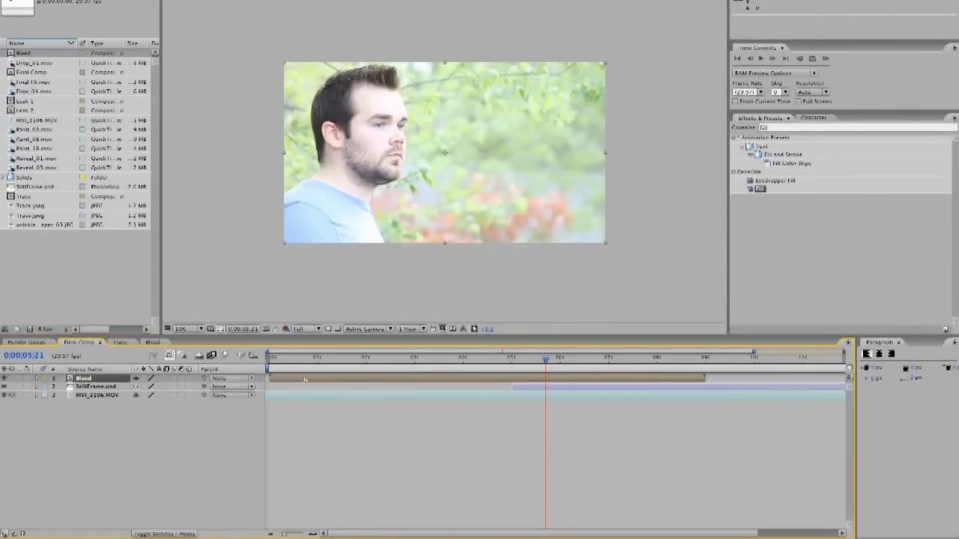
left_click_drag(293, 380, 299, 379)
left_click_drag(495, 387, 539, 386)
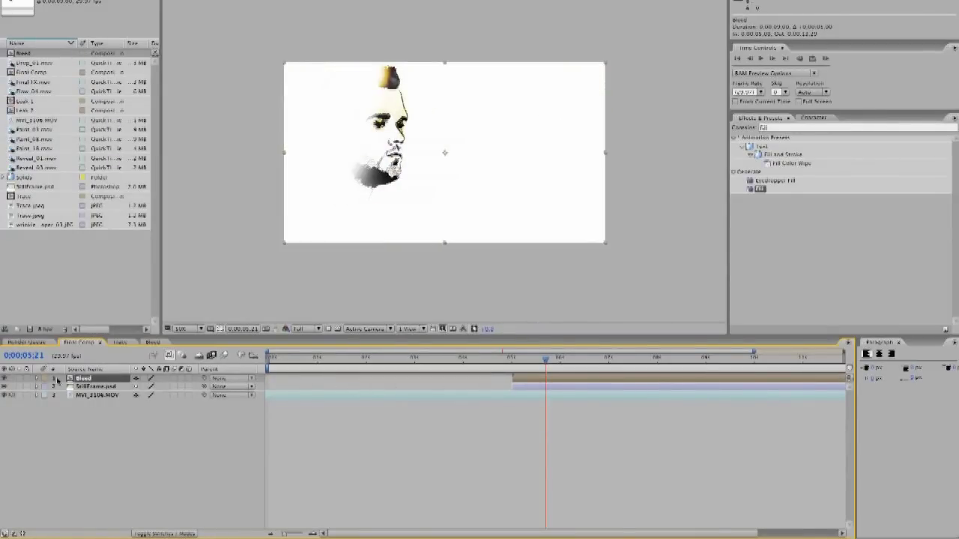
left_click_drag(84, 379, 92, 411)
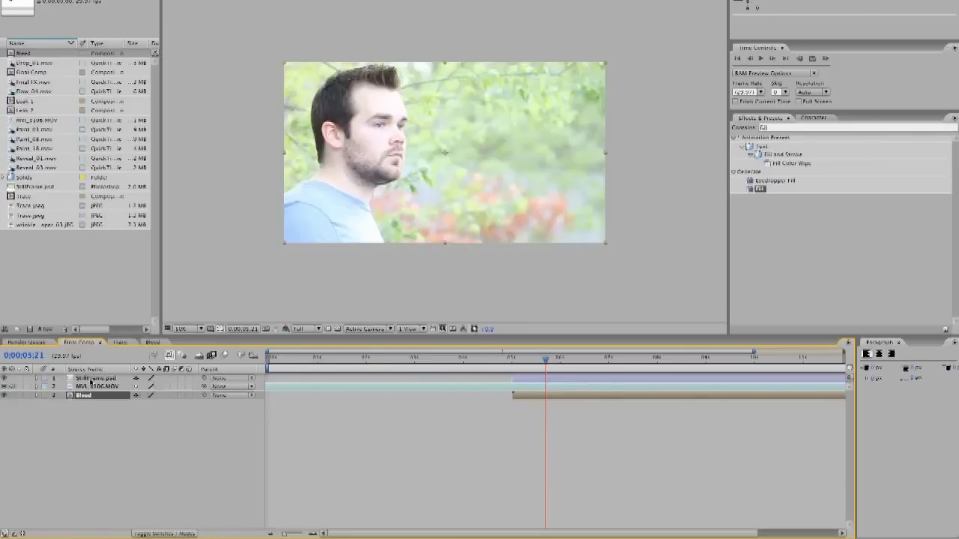
Pre-compose the StillFrame.psd and MVI_3106.MOV layers into a single nested comp
left_click(90, 379)
left_click(89, 386, "shift")
right_click(90, 387)
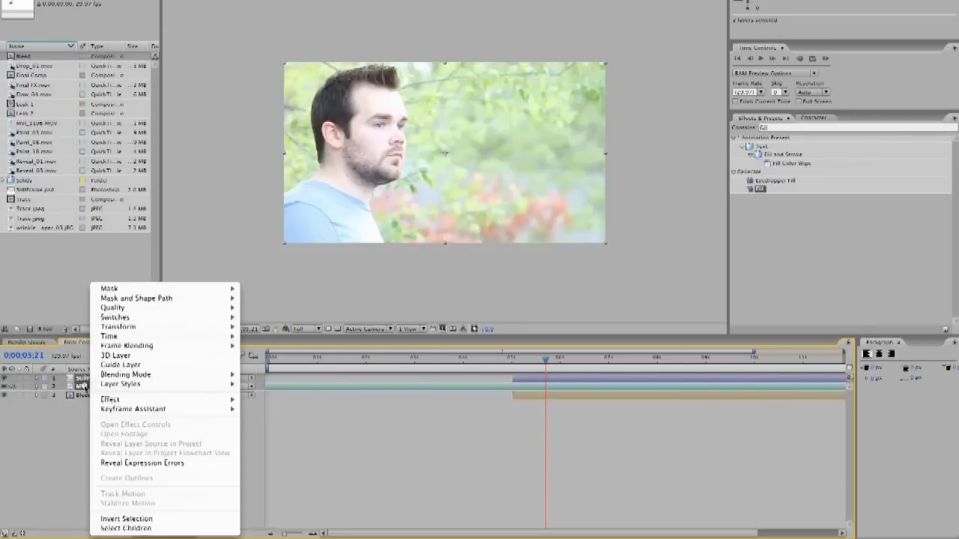
key("Escape")
left_click(186, 5)
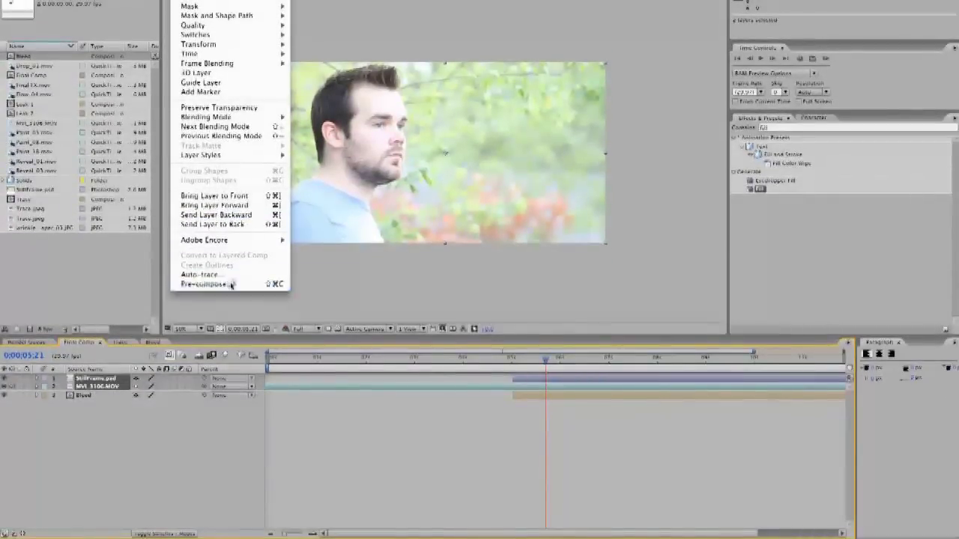
left_click(203, 335)
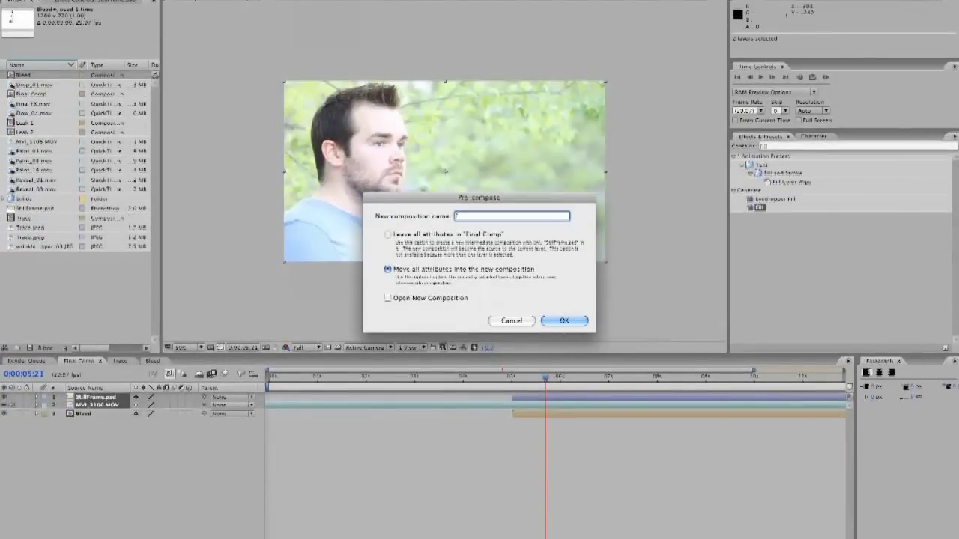
key("Return")
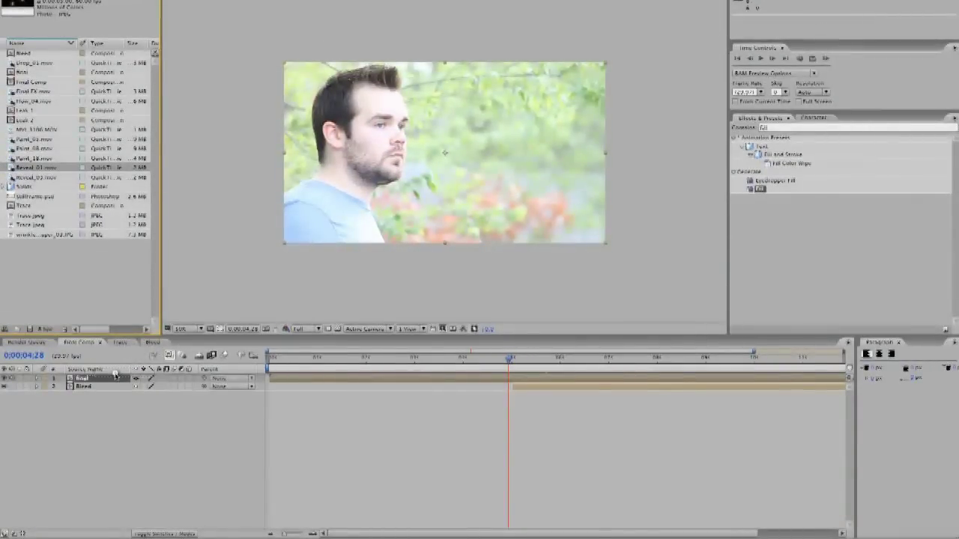
Add Reveal_01.mov on top with a new 'Leak 3' solid placed beneath it
left_click_drag(115, 375, 116, 375)
right_click(124, 442)
mouse_move(206, 448)
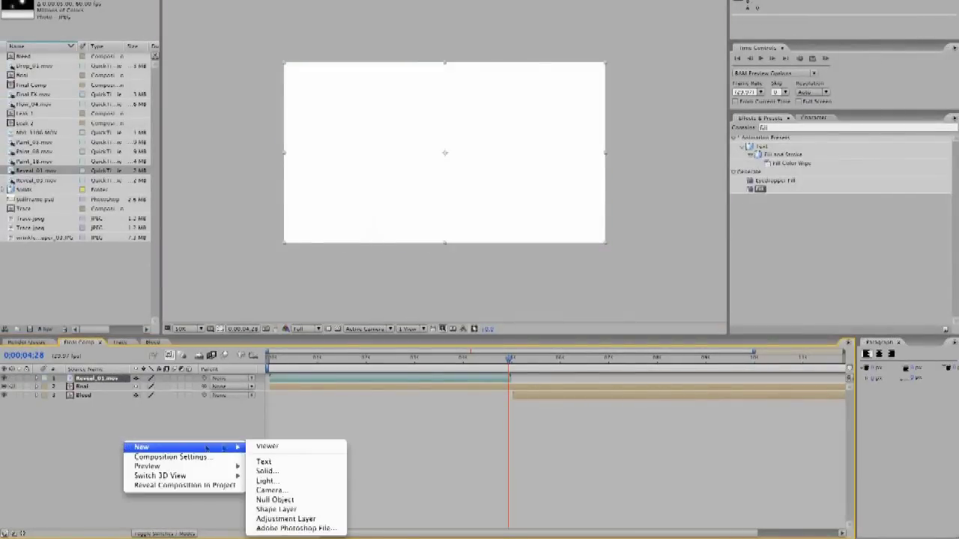
left_click(267, 471)
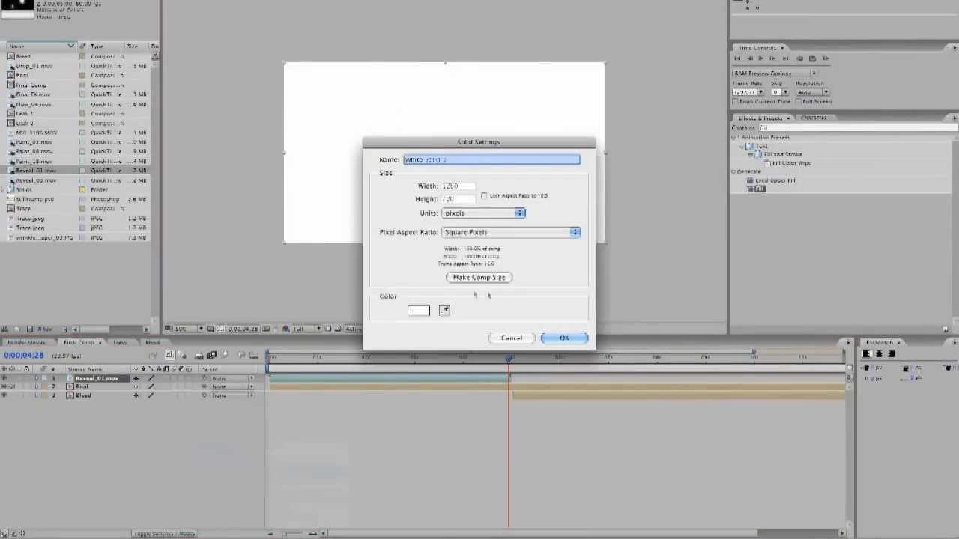
type("Leak 3")
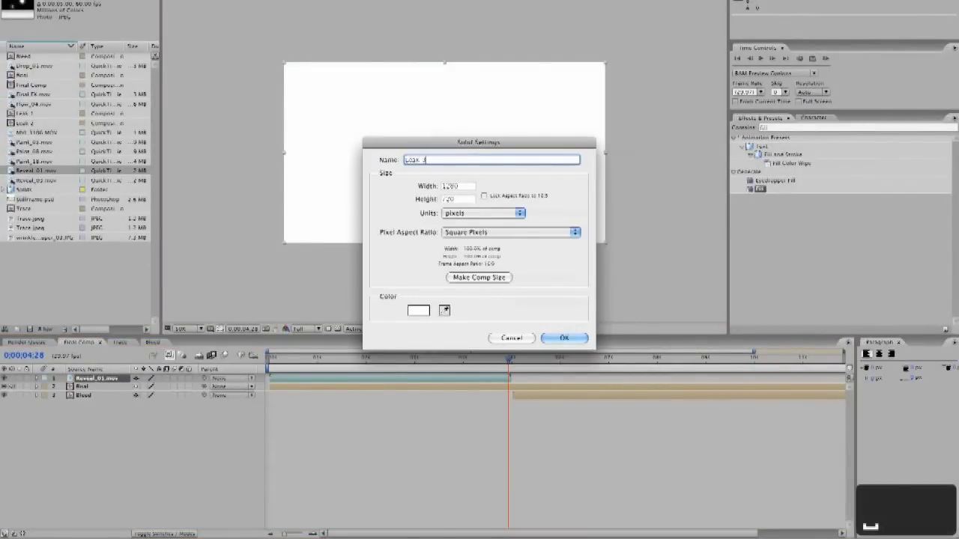
key("Return")
left_click_drag(99, 383, 99, 390)
Pre-compose Reveal_01.mov and Leak 3 as Pre-comp 1, starting at the current time
left_click(105, 380, "shift")
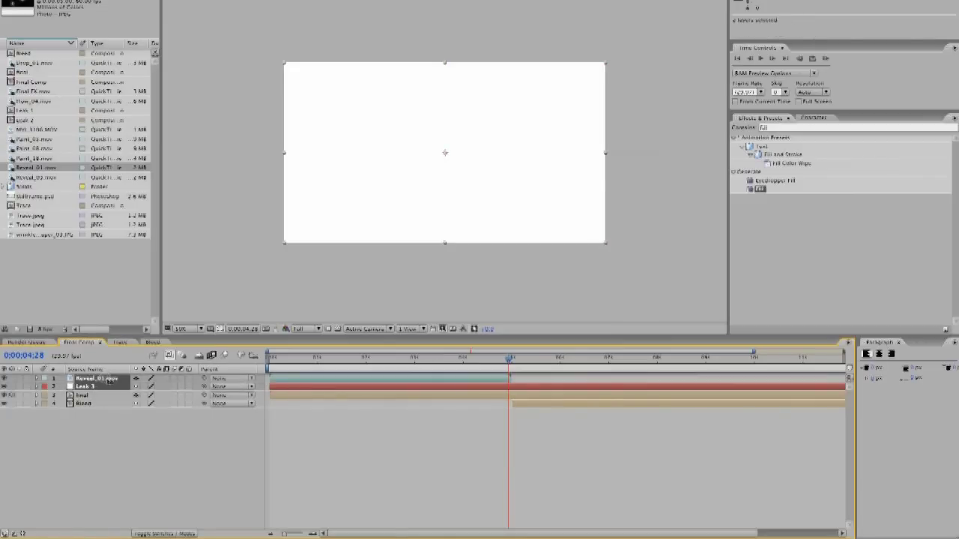
left_click(184, 5)
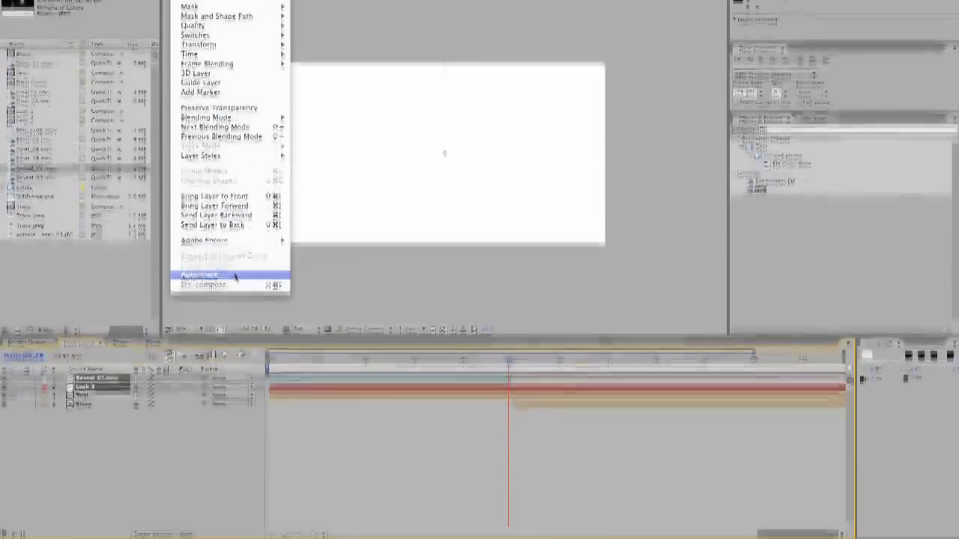
left_click(206, 464)
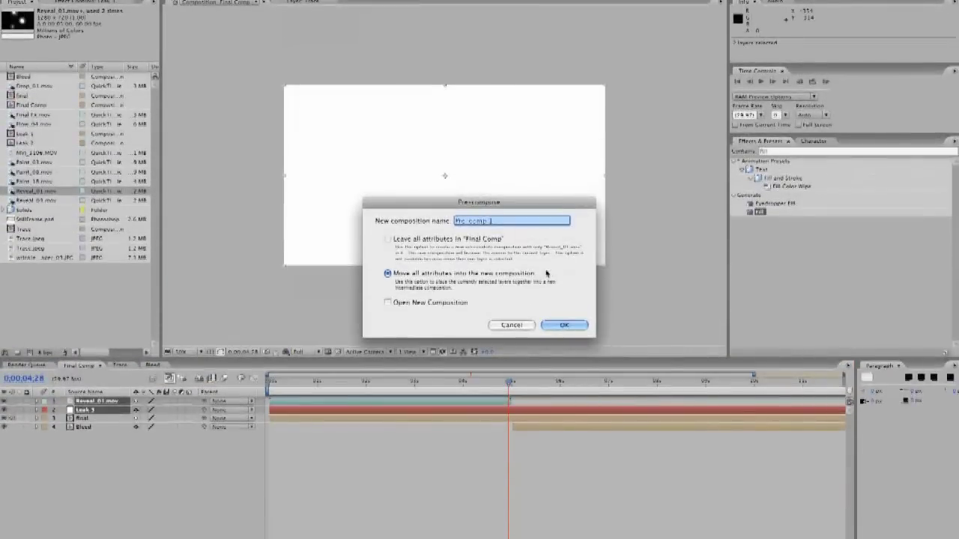
key("Return")
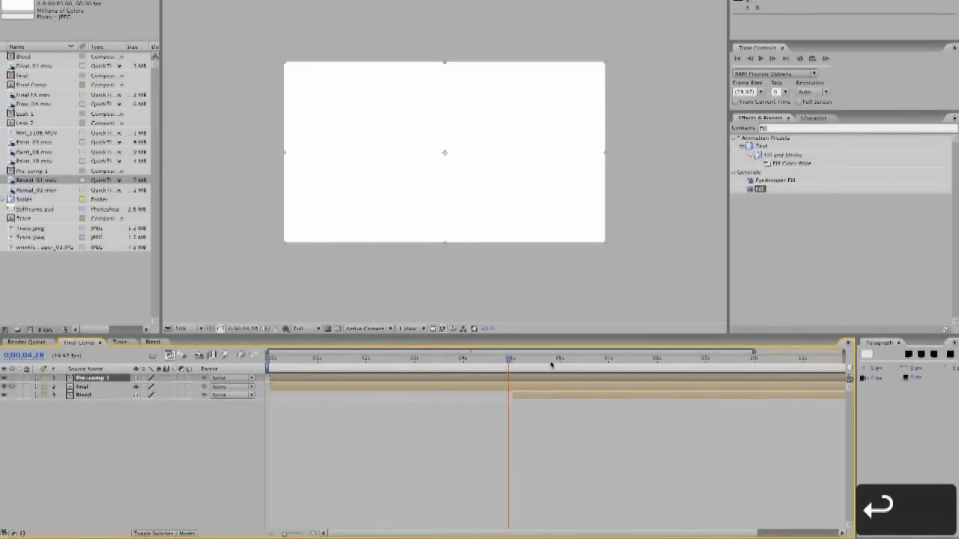
left_click_drag(280, 381, 513, 361)
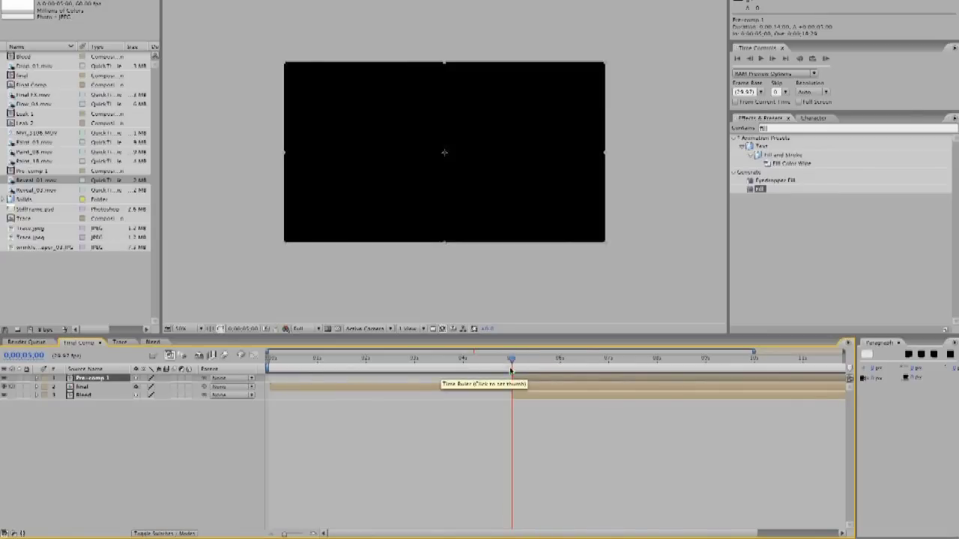
Find the Set Matte effect and apply it to the Final layer
left_click(98, 386)
key("super+5")
type("set mat")
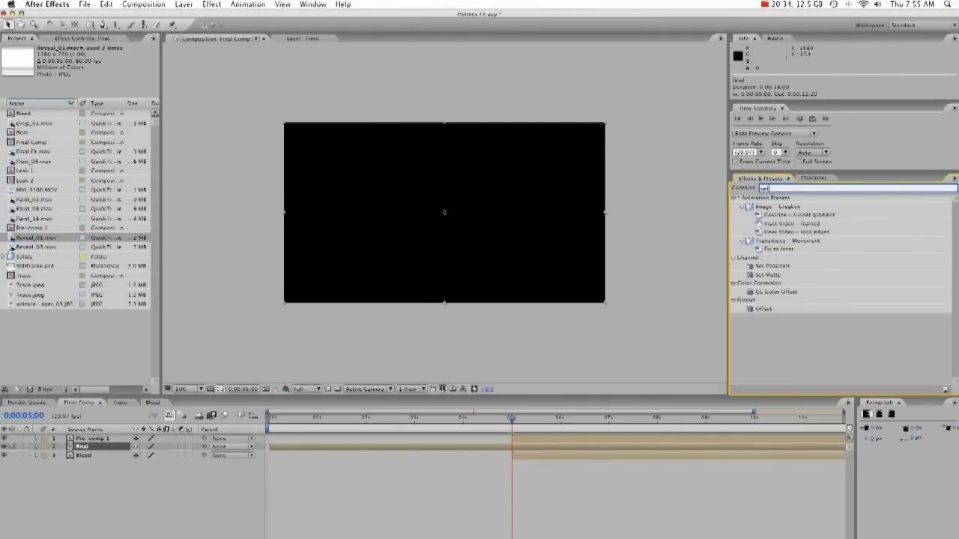
key("BackSpace")
key("BackSpace")
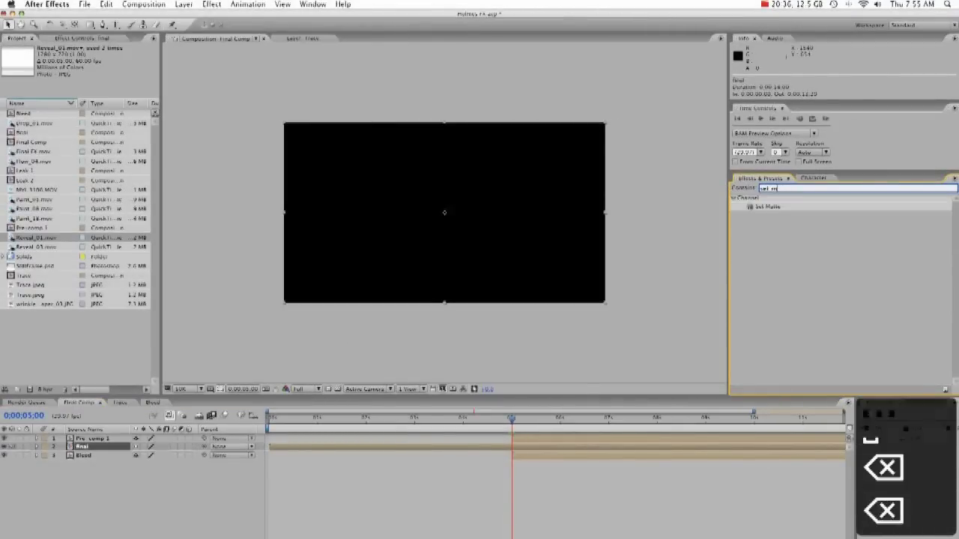
left_click_drag(768, 206, 114, 447)
left_click_drag(115, 387, 114, 387)
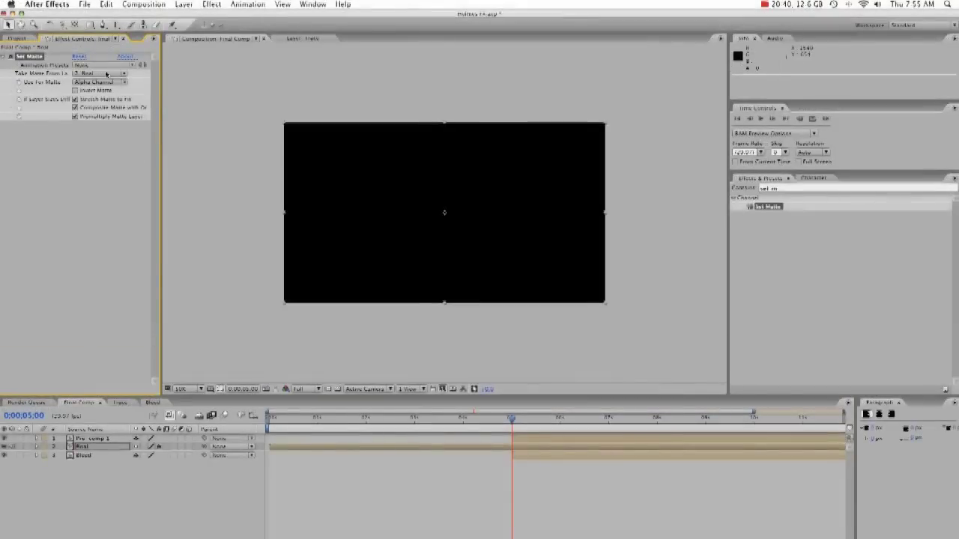
Set the matte to Pre-comp 1's Lightness and preview frames around the transition
left_click(103, 81)
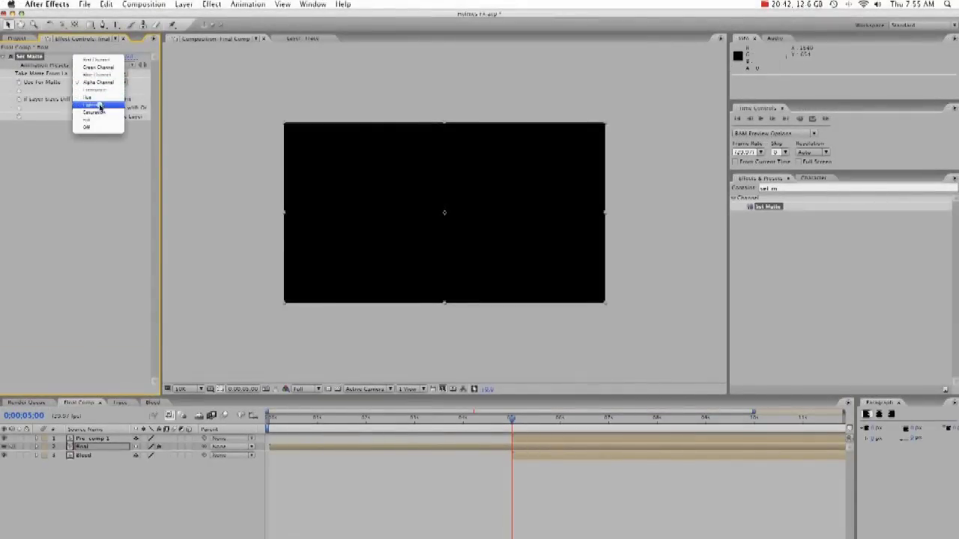
left_click(100, 105)
left_click(86, 74)
left_click(88, 67)
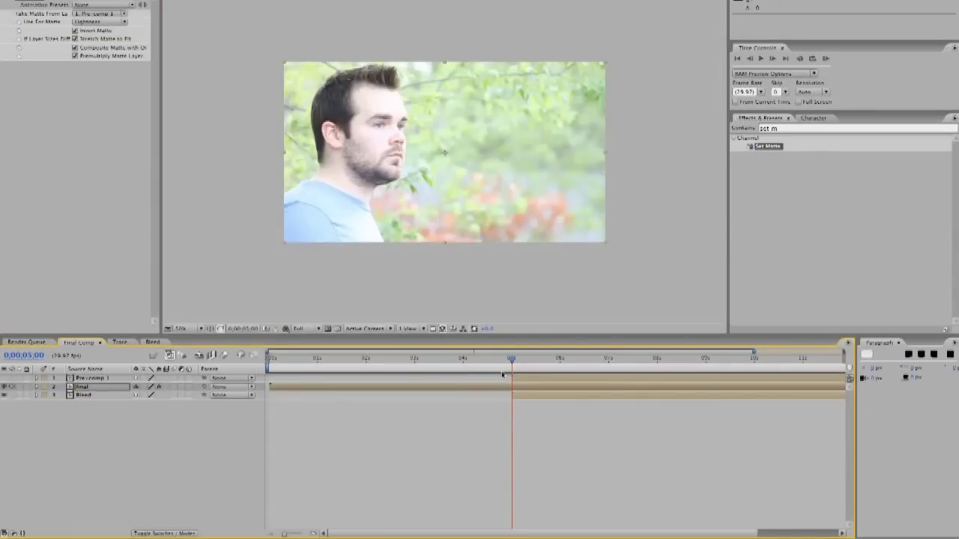
left_click_drag(506, 367, 464, 367)
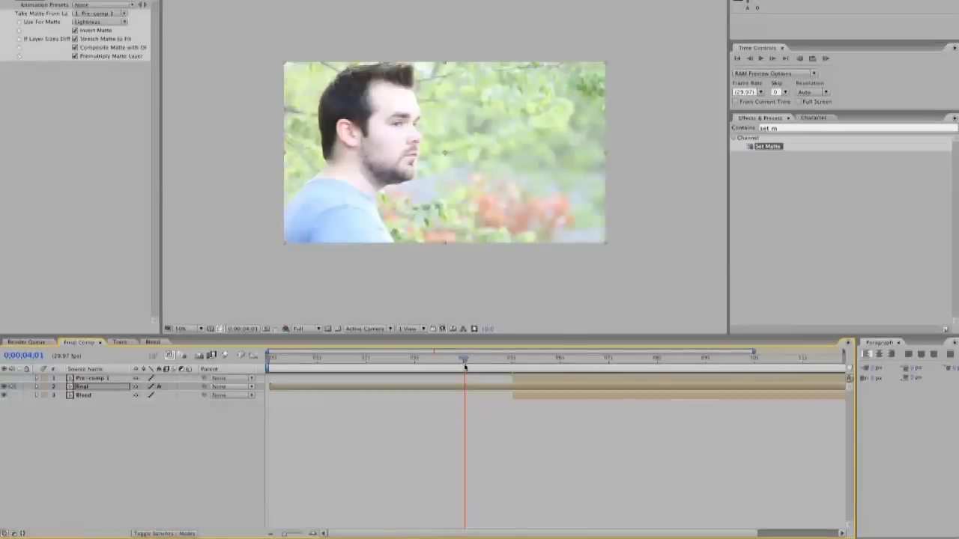
Add a Camera 1 with default settings and a Null 1 to the comp
right_click(148, 420)
mouse_move(246, 425)
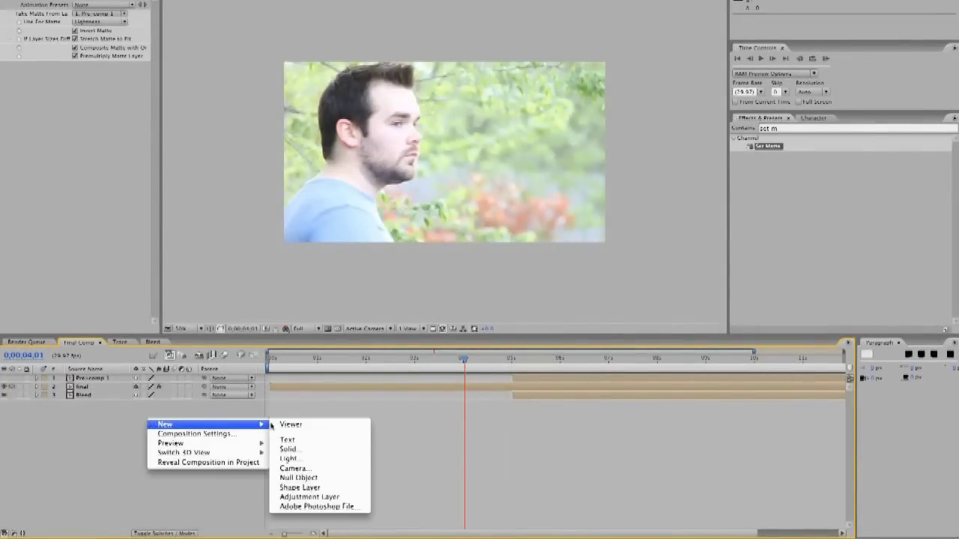
left_click(300, 469)
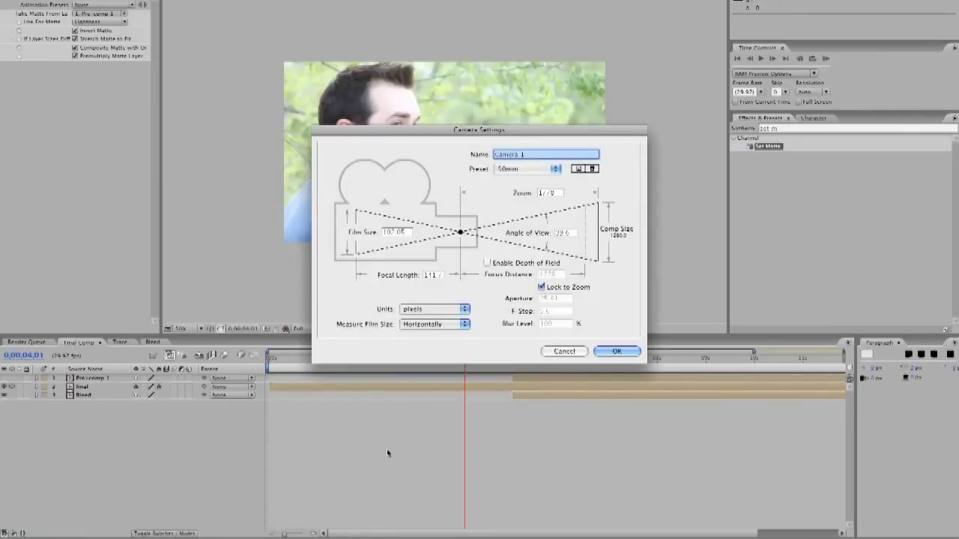
key("Return")
right_click(190, 441)
mouse_move(242, 448)
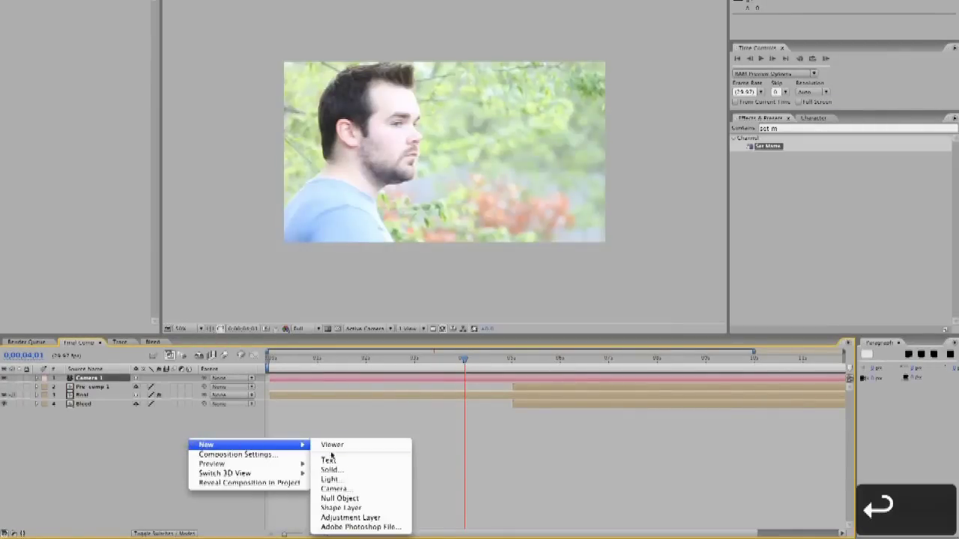
left_click(352, 499)
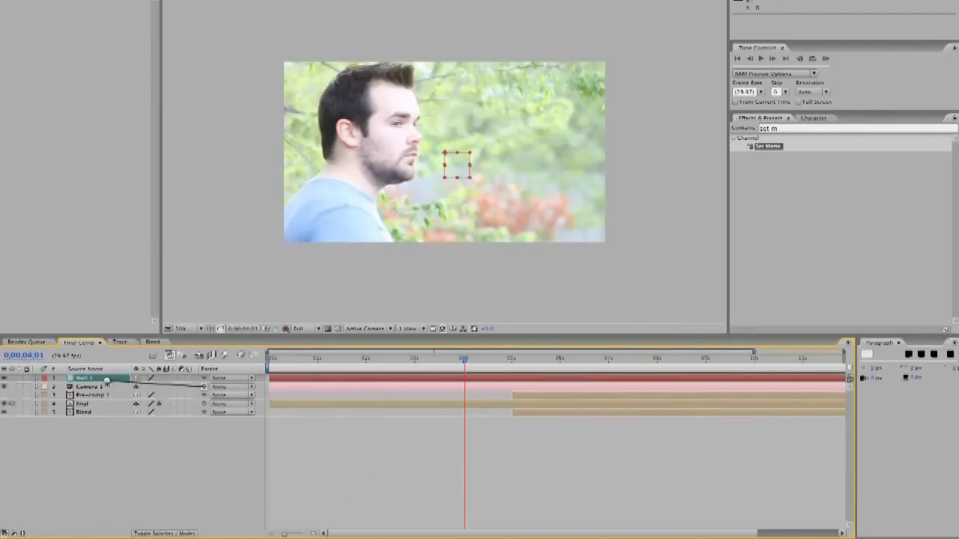
Make Null 1 3D, keyframe its Position at 5 s, then move it at about 6;13
key("space")
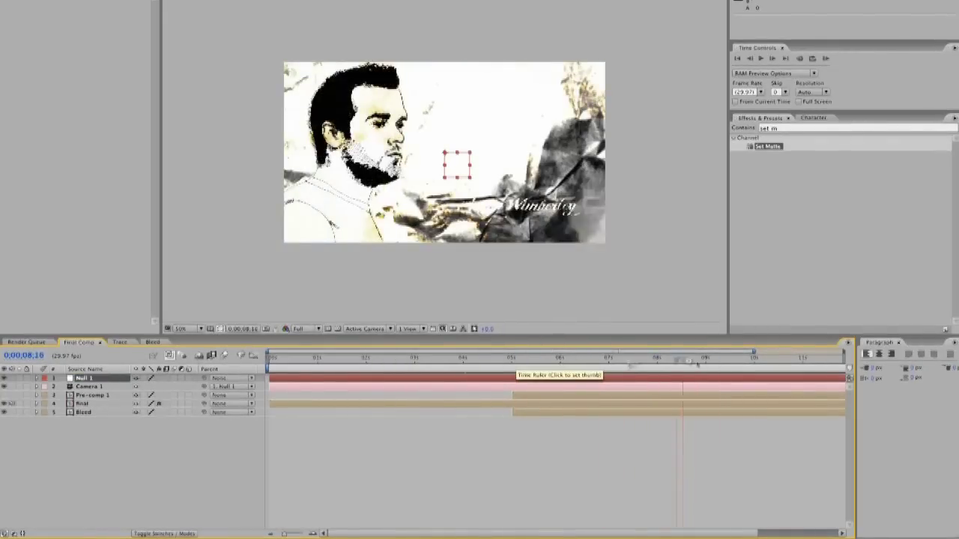
mouse_move(657, 358)
left_mouse_down()
mouse_move(514, 363)
mouse_move(668, 367)
left_mouse_up()
left_click_drag(803, 368, 474, 363)
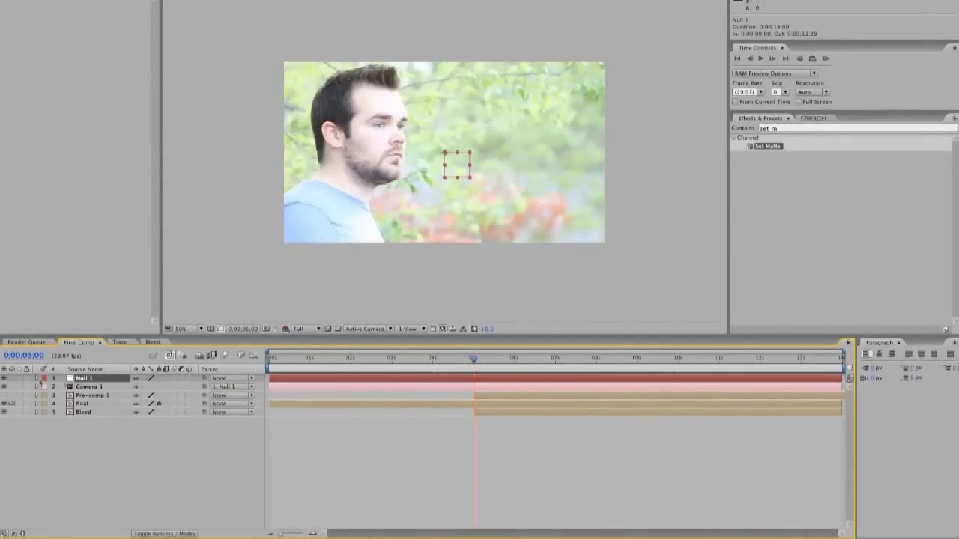
left_click(36, 378)
left_click(189, 378)
left_click(62, 404)
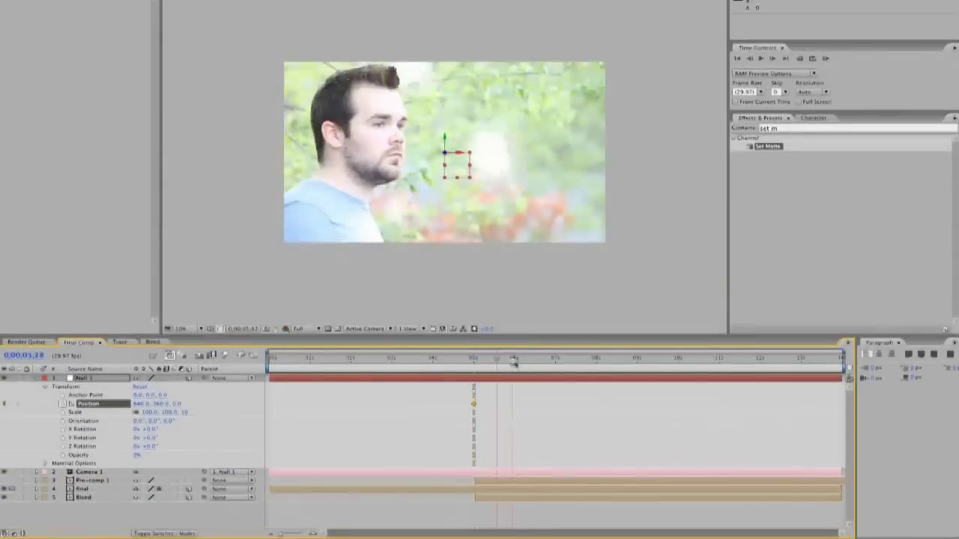
left_click_drag(514, 363, 533, 363)
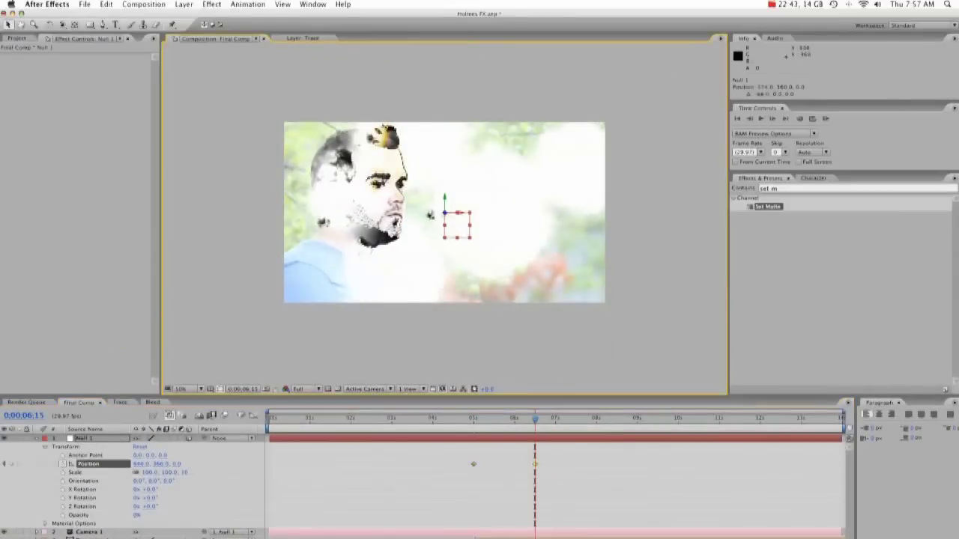
left_click_drag(457, 165, 479, 168)
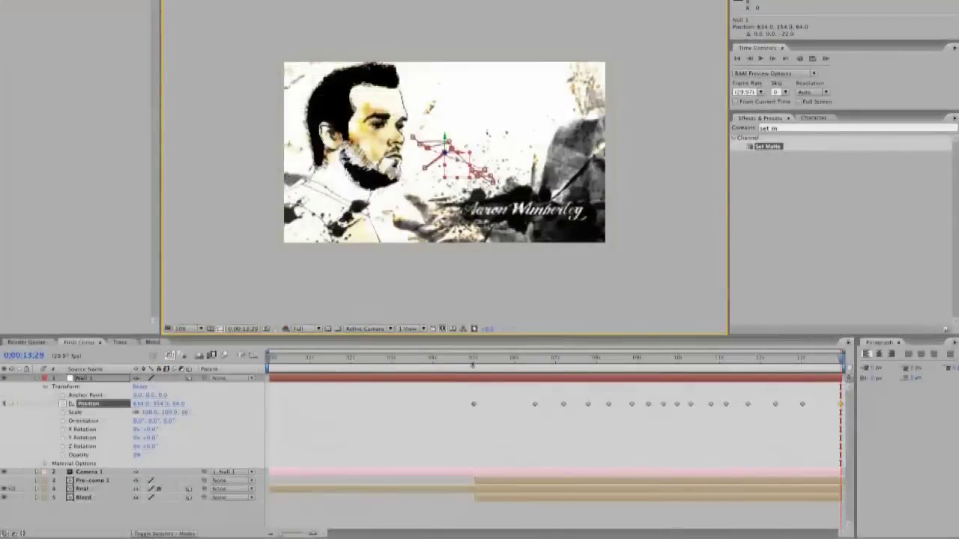
Review the camera move around 8 seconds, near the title, and back at 6 seconds
left_click_drag(509, 432, 613, 432)
left_click_drag(613, 372, 858, 398)
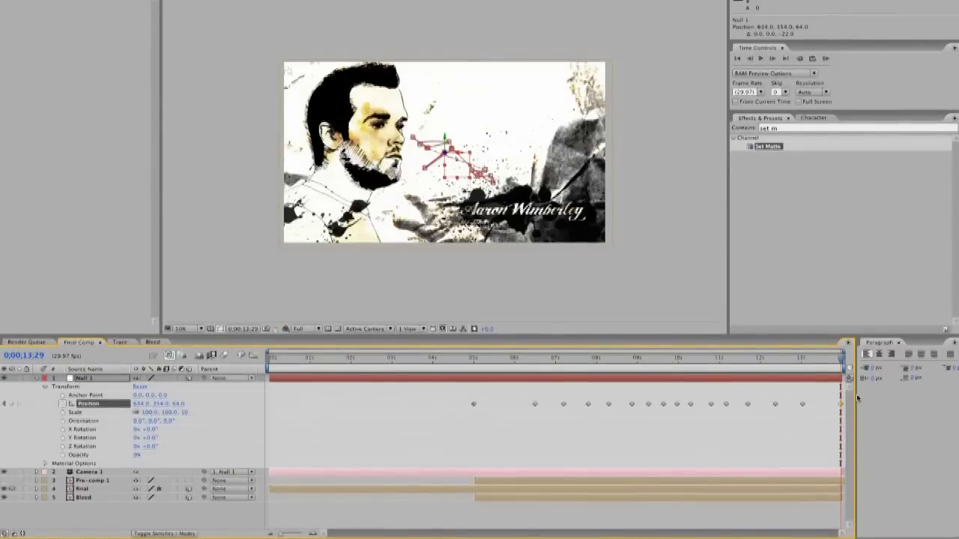
left_click_drag(680, 364, 526, 361)
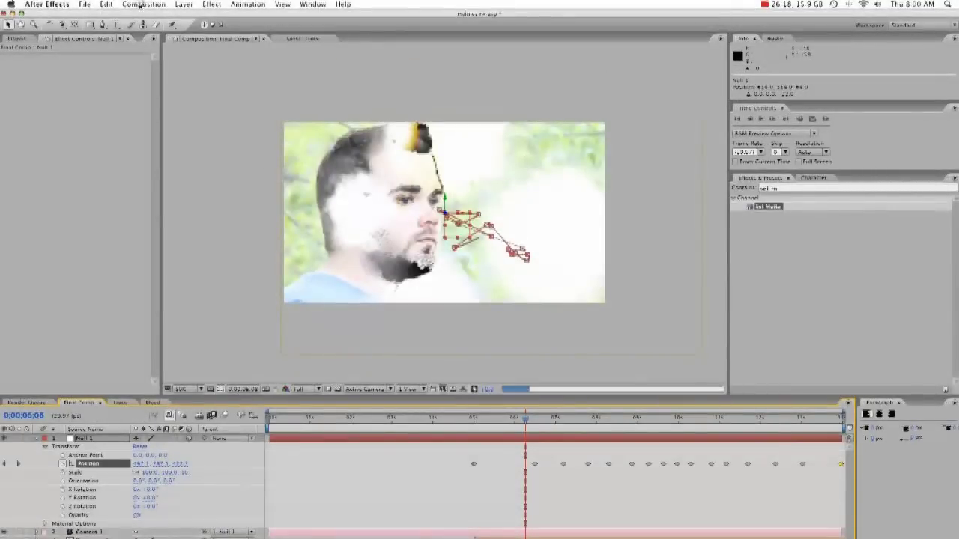
Render Final Comp to FinalComp.mov and pause its playback on the title frame
left_click(140, 6)
left_click(184, 87)
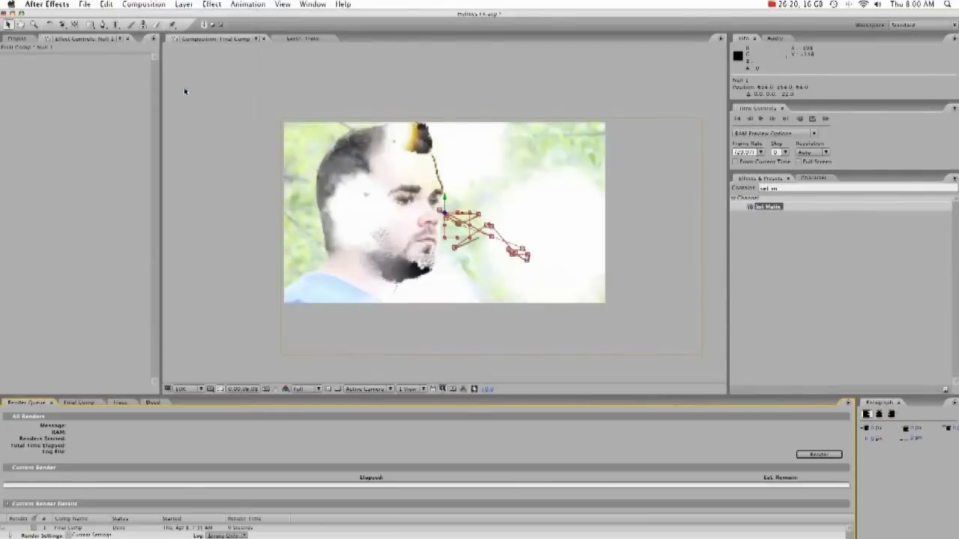
left_click(819, 395)
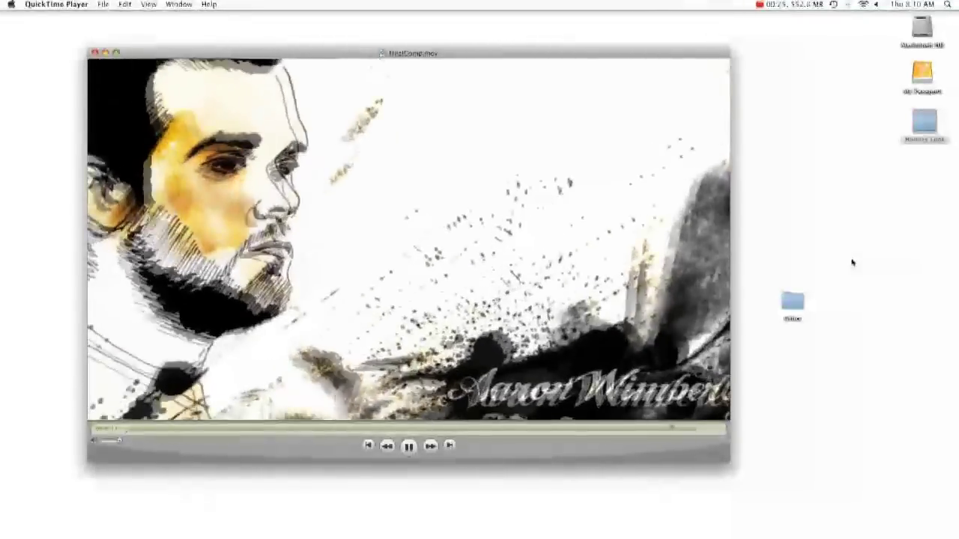
key("space")
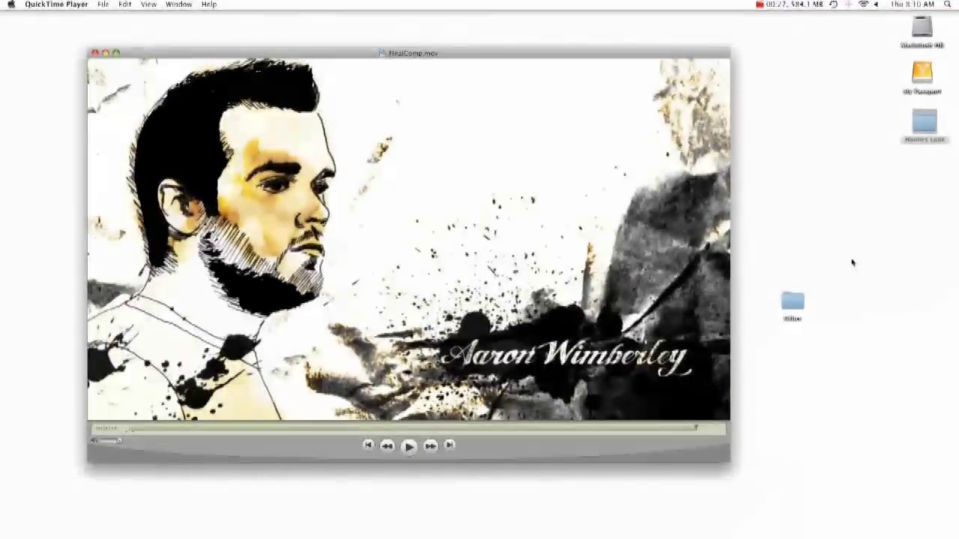